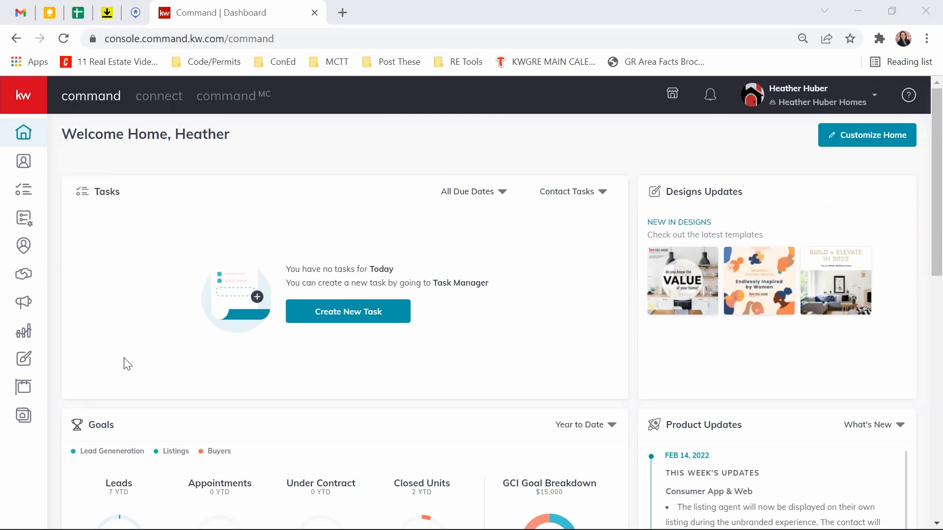
Step: Open the Designs library and dismiss the account-switch notice
scroll(127, 364, down, 2)
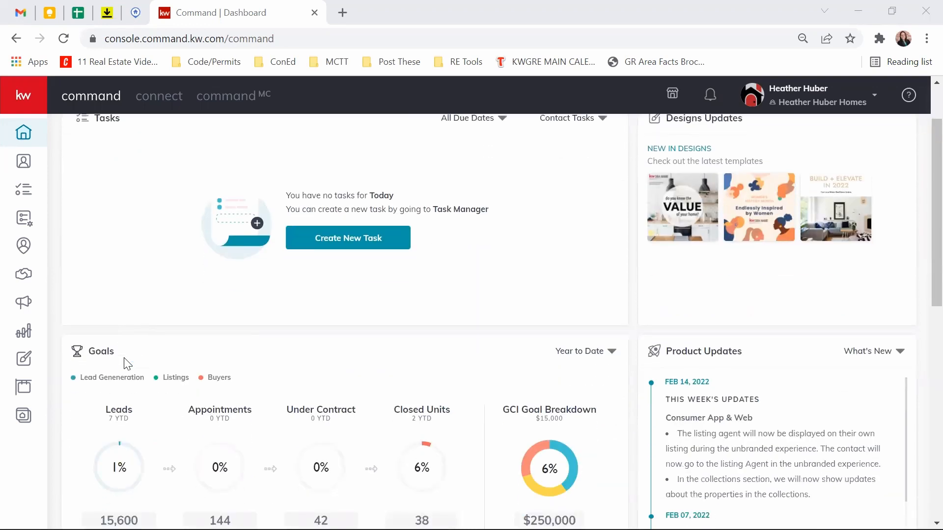
scroll(127, 364, up, 2)
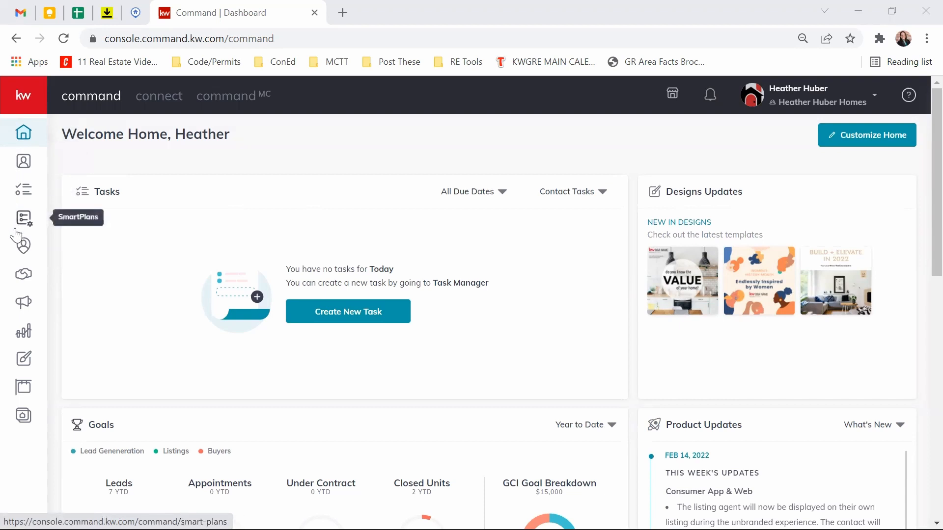
click(25, 368)
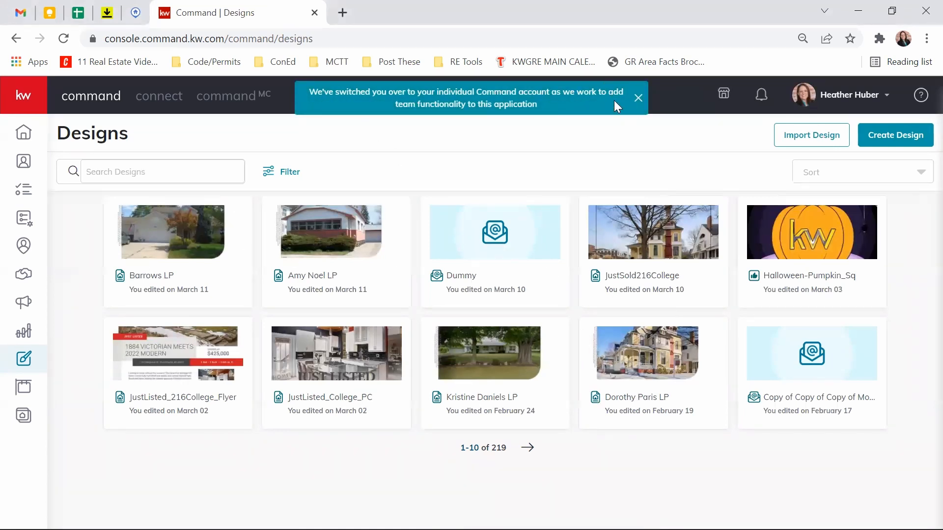
click(638, 98)
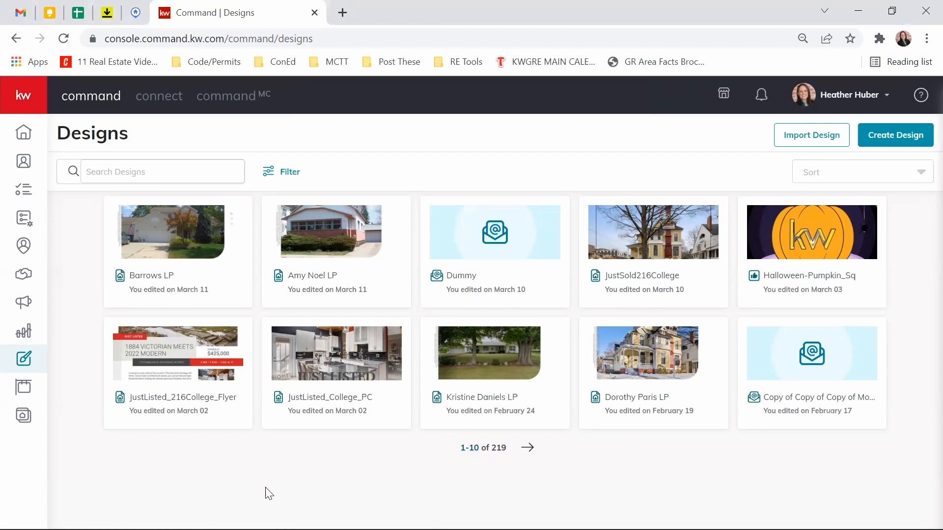
Step: Show 30 designs per page in the 219-design list
click(467, 454)
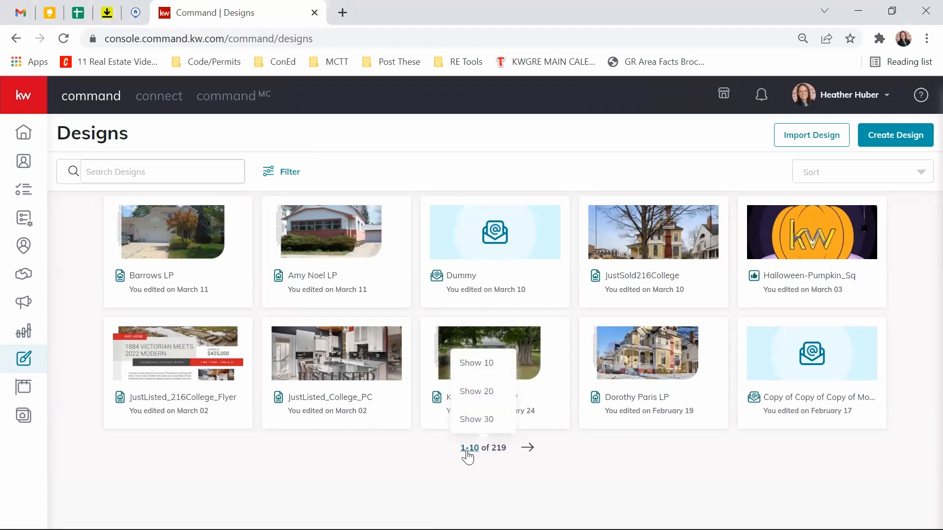
click(476, 420)
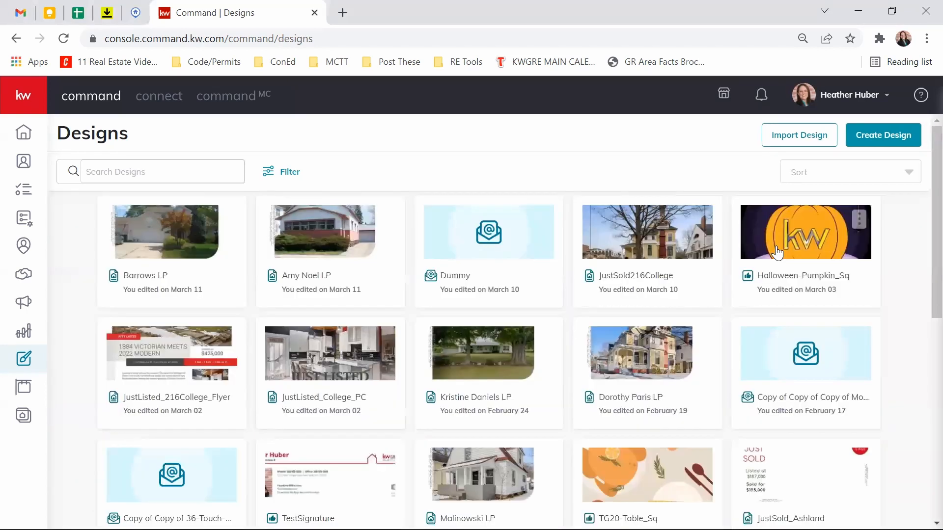
scroll(809, 307, down, 1)
scroll(809, 307, down, 7)
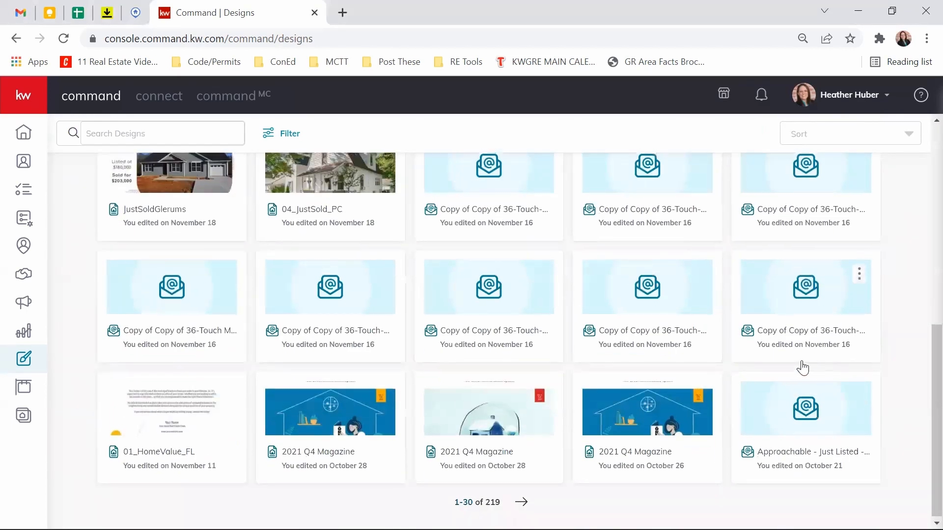
scroll(806, 375, up, 6)
scroll(809, 398, up, 2)
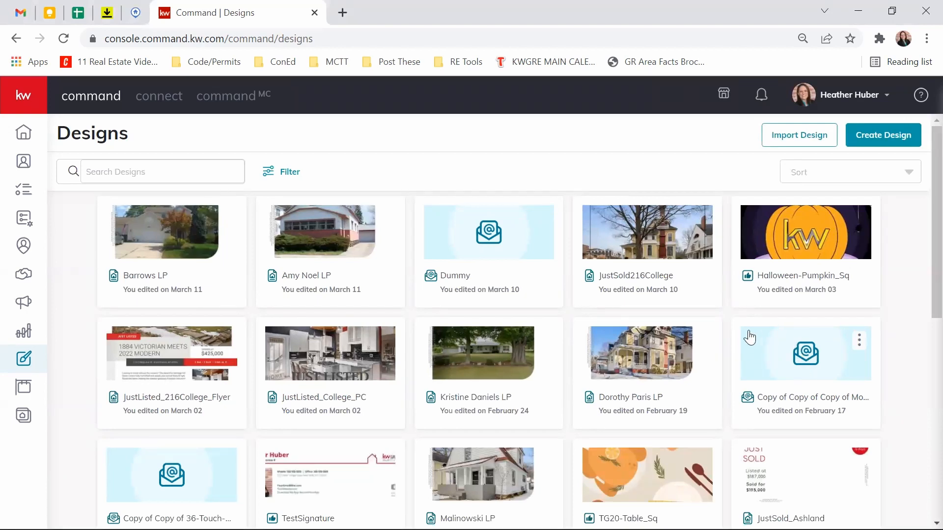
Step: Filter the Designs list to Video designs only
click(286, 174)
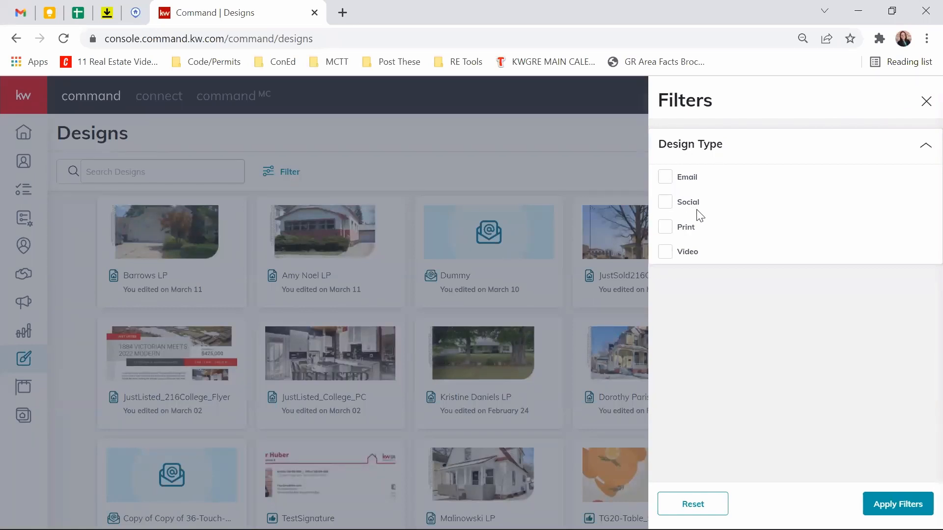
click(664, 253)
click(898, 503)
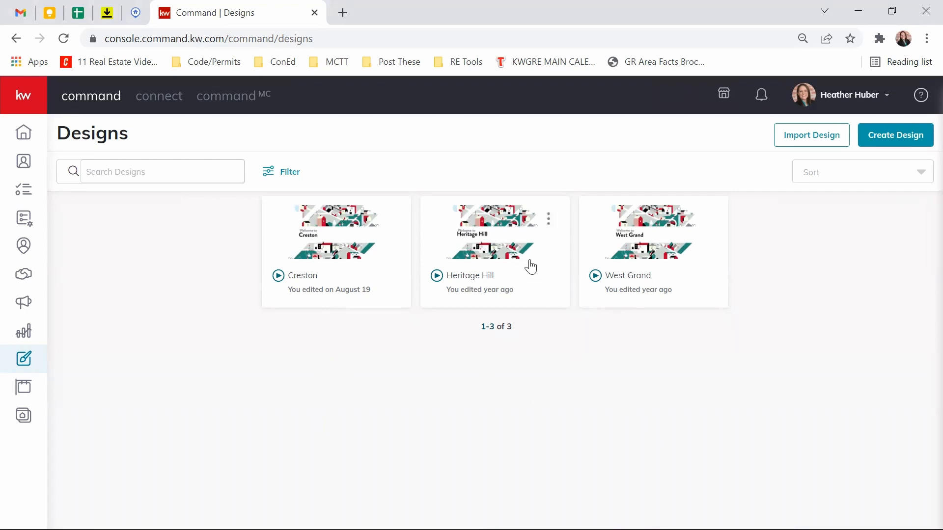
Step: Switch the design-type filter from Video to Print
click(283, 172)
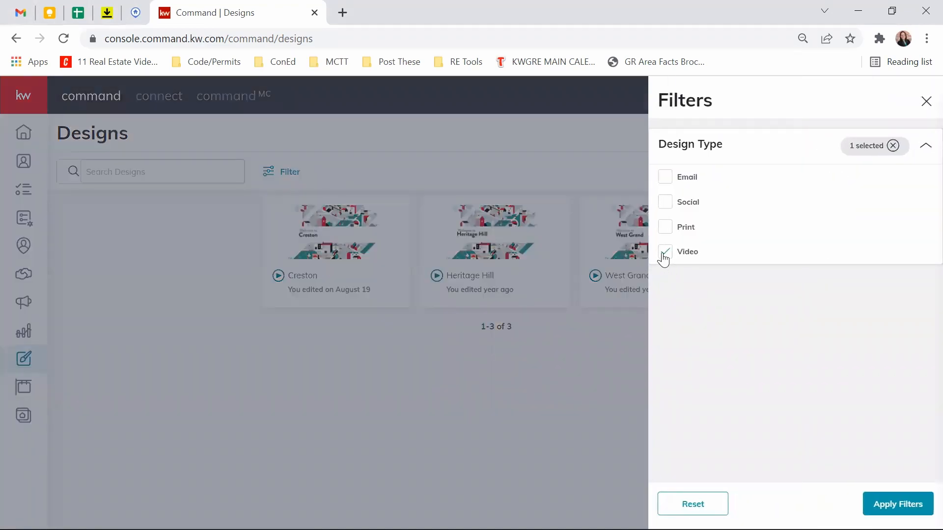
click(664, 253)
click(667, 230)
click(897, 504)
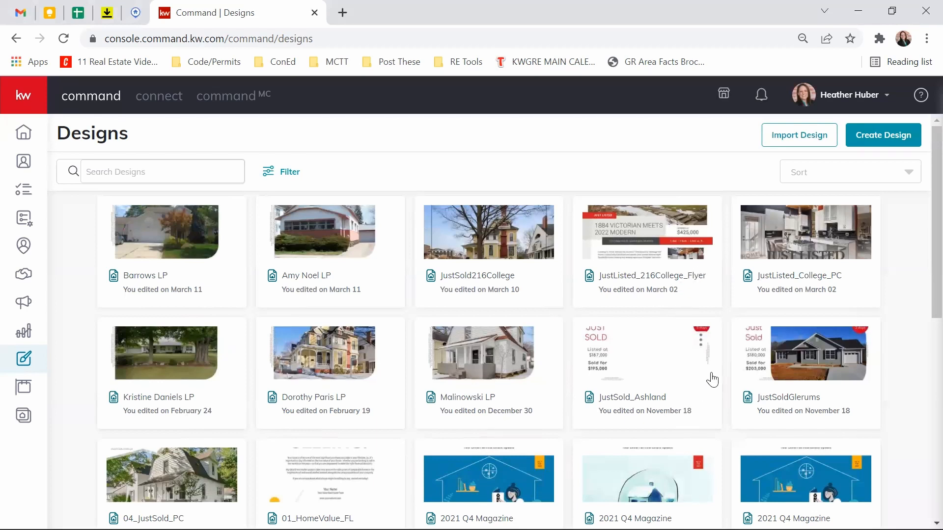
Step: Check the sort options without changing them, then create a new Social design
scroll(712, 379, down, 8)
scroll(711, 370, up, 8)
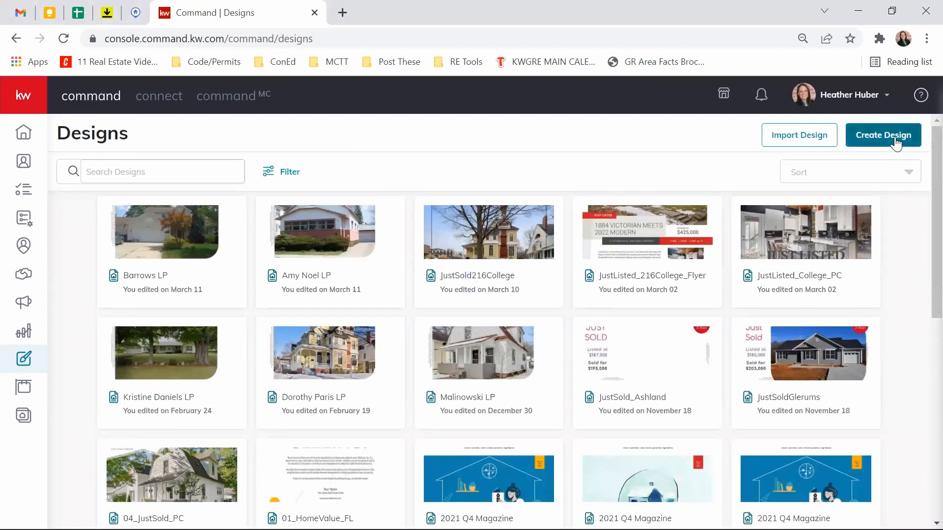
click(902, 173)
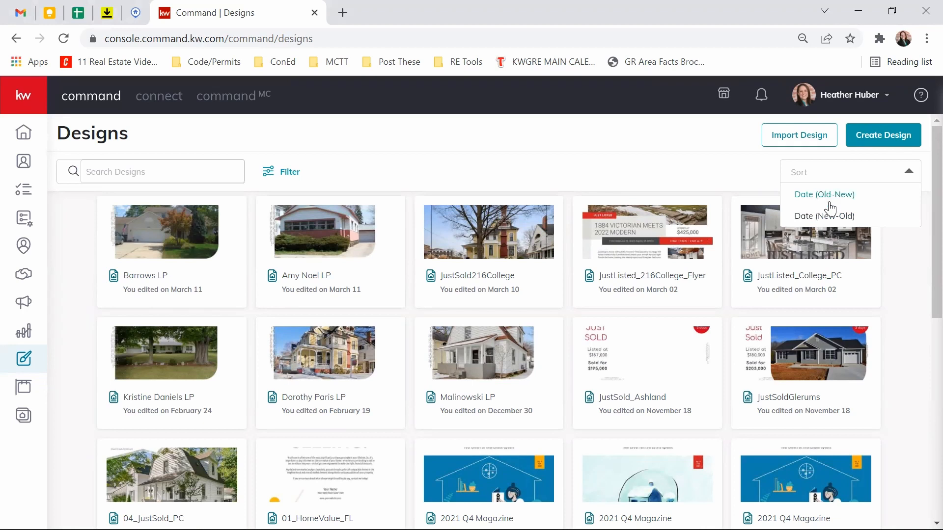
click(908, 173)
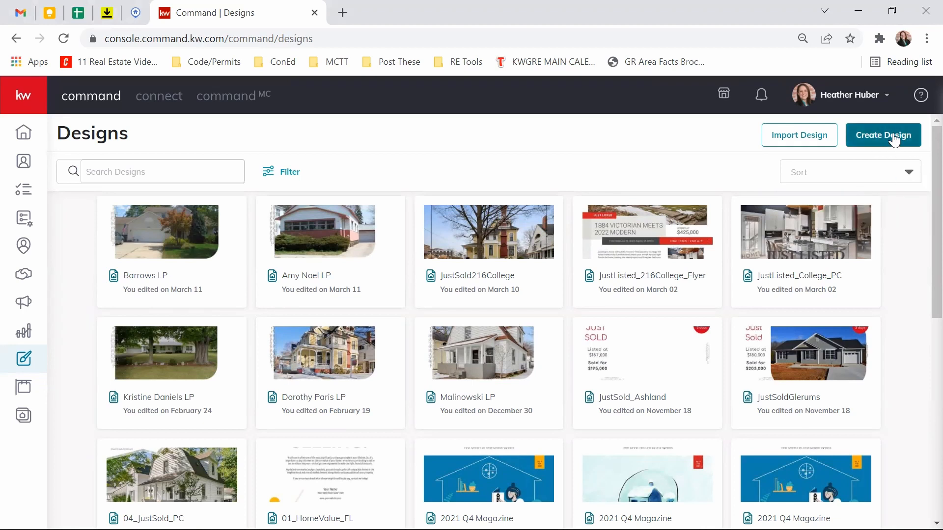
click(894, 141)
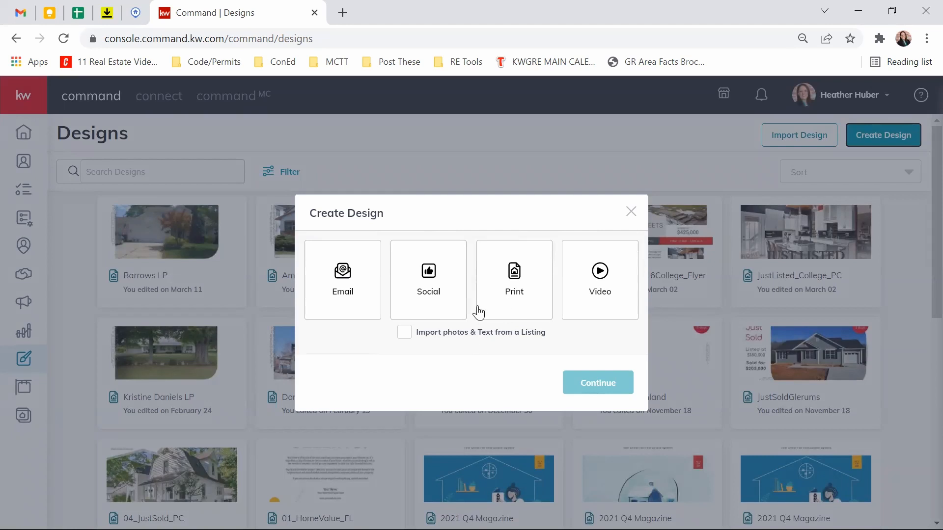
click(430, 307)
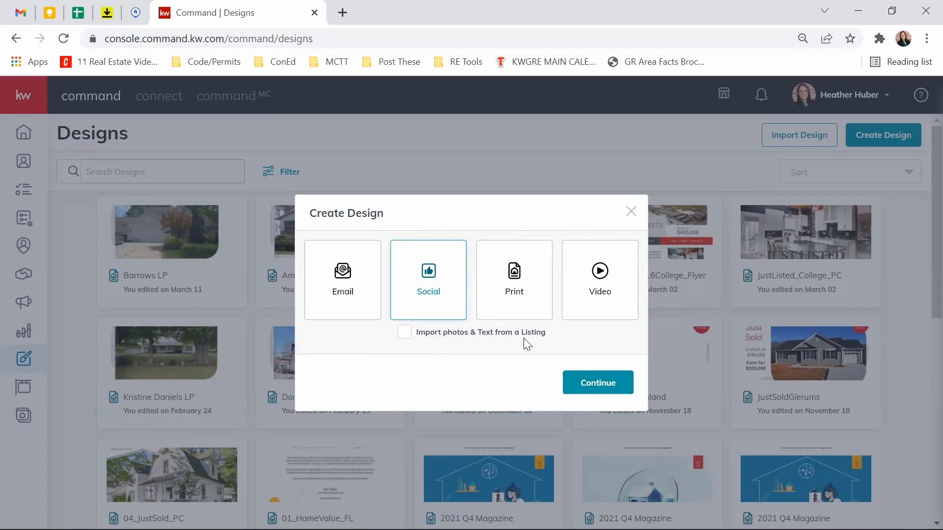
click(591, 388)
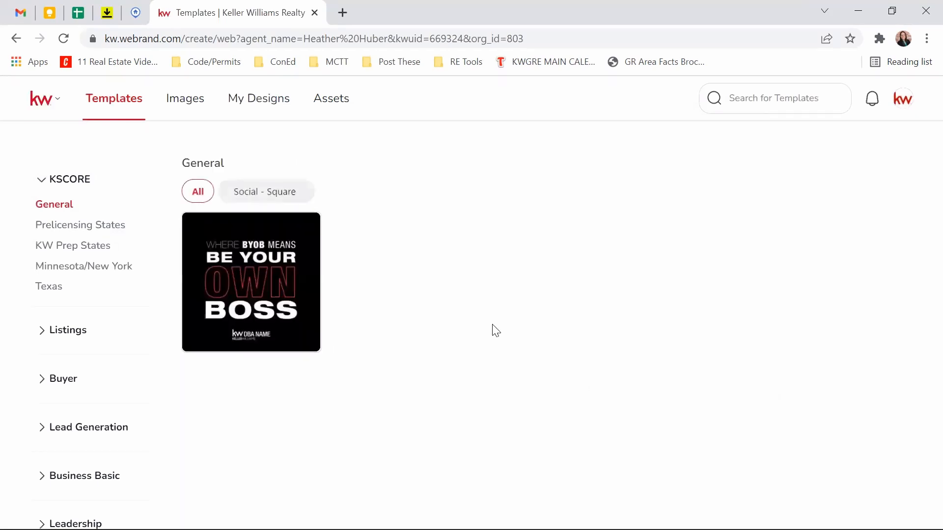
Step: Collapse the KSCORE categories, expand Holidays and show the March templates
scroll(59, 350, down, 3)
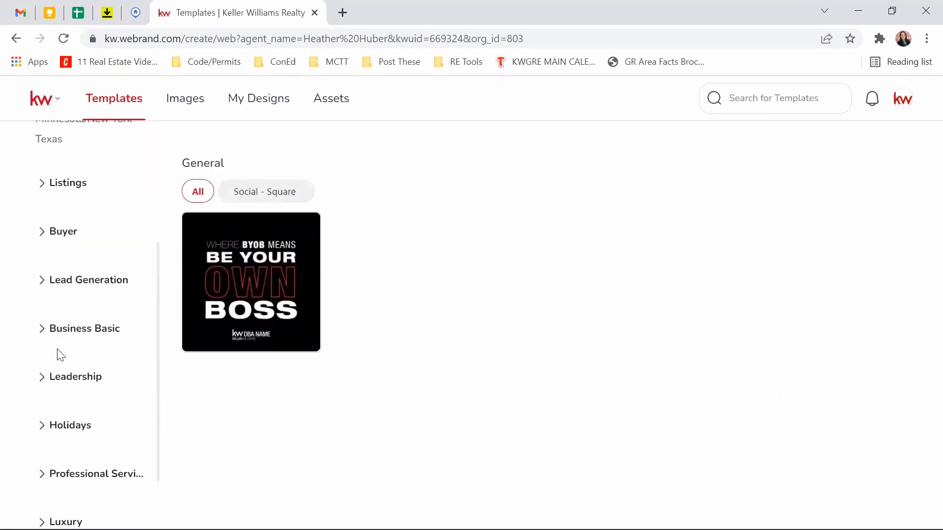
scroll(59, 350, down, 2)
scroll(78, 472, up, 5)
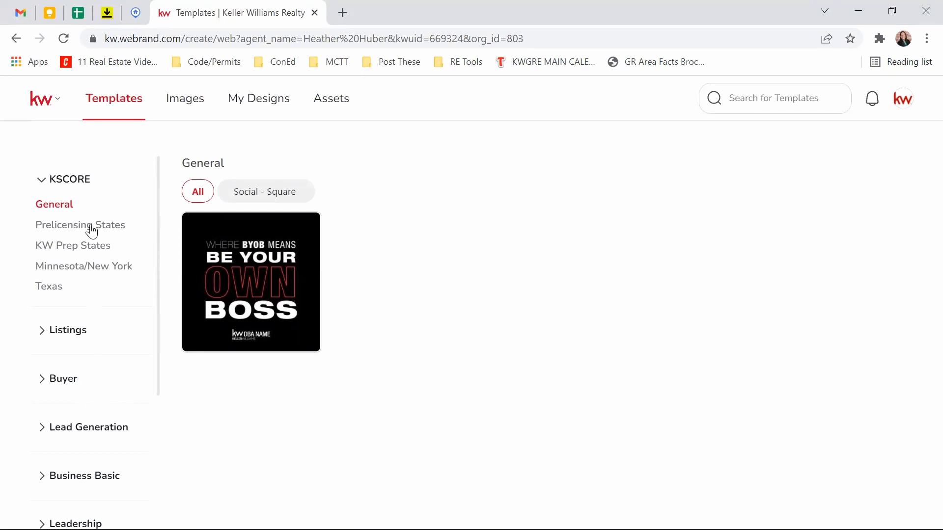
click(42, 187)
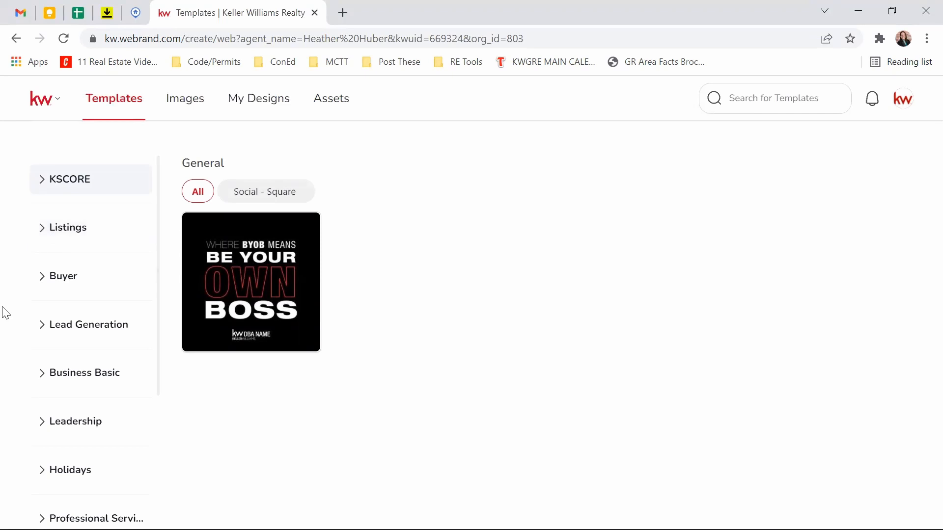
scroll(133, 369, down, 1)
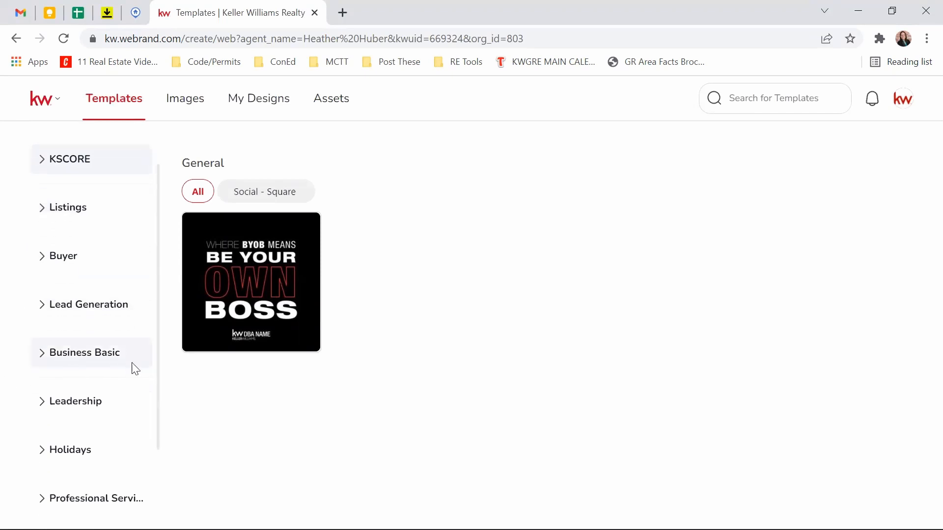
scroll(133, 370, down, 2)
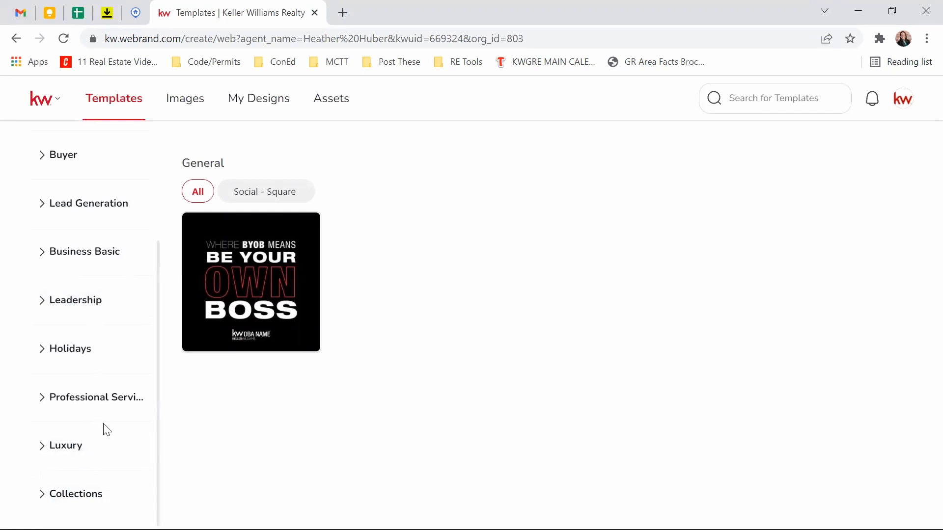
scroll(69, 447, up, 2)
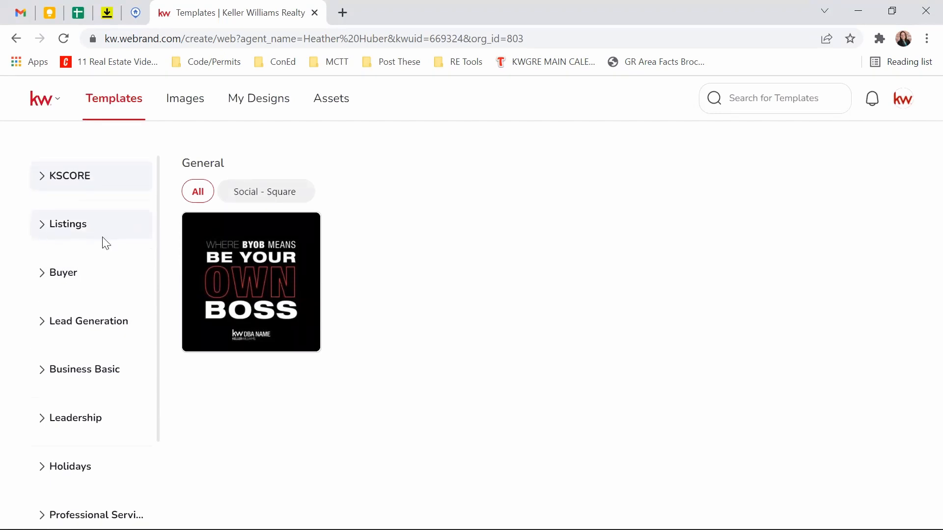
scroll(103, 237, down, 2)
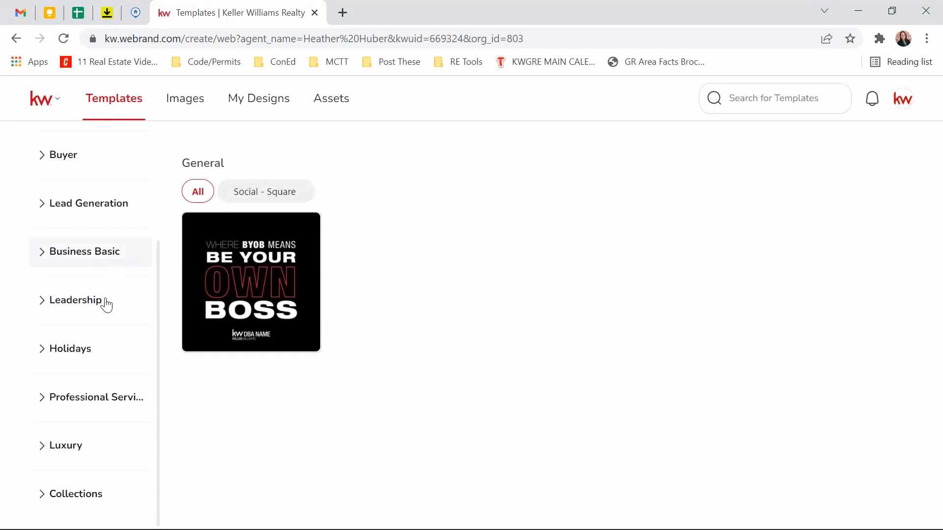
click(44, 356)
scroll(78, 336, down, 1)
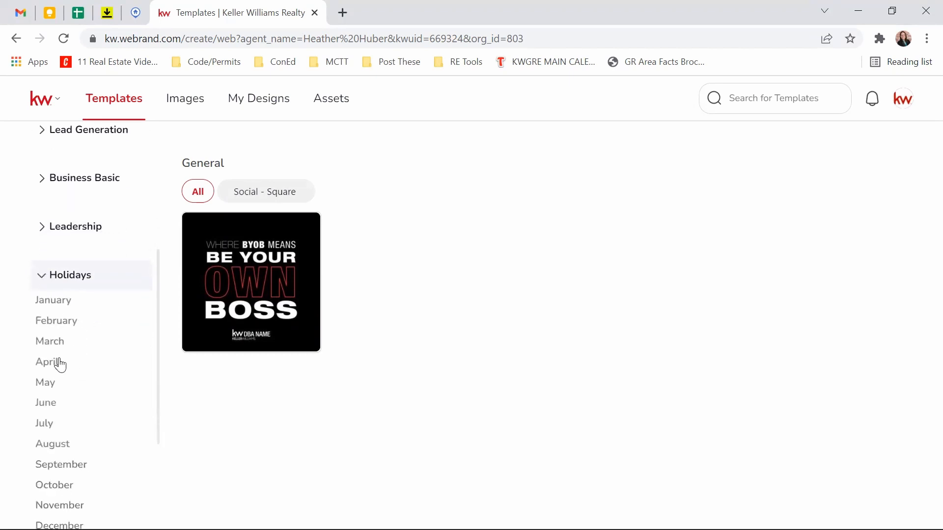
scroll(67, 427, down, 1)
click(48, 272)
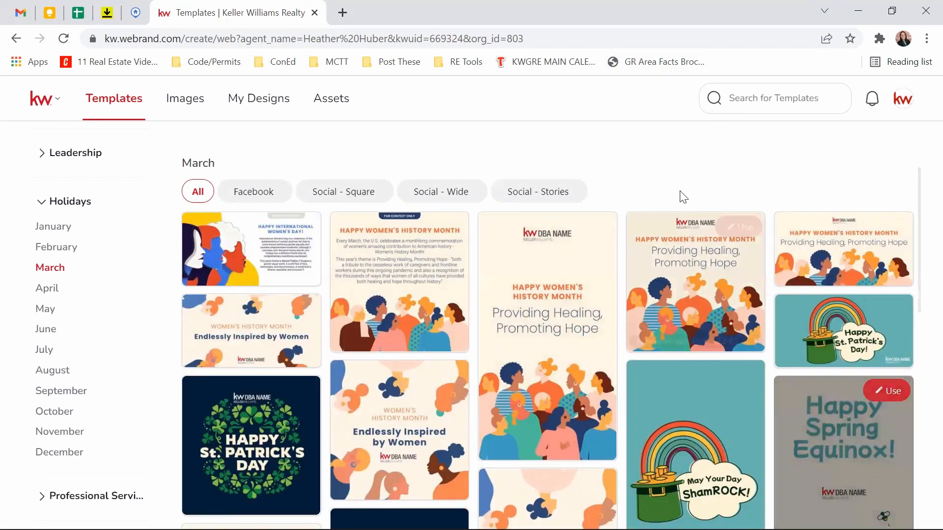
scroll(590, 221, down, 1)
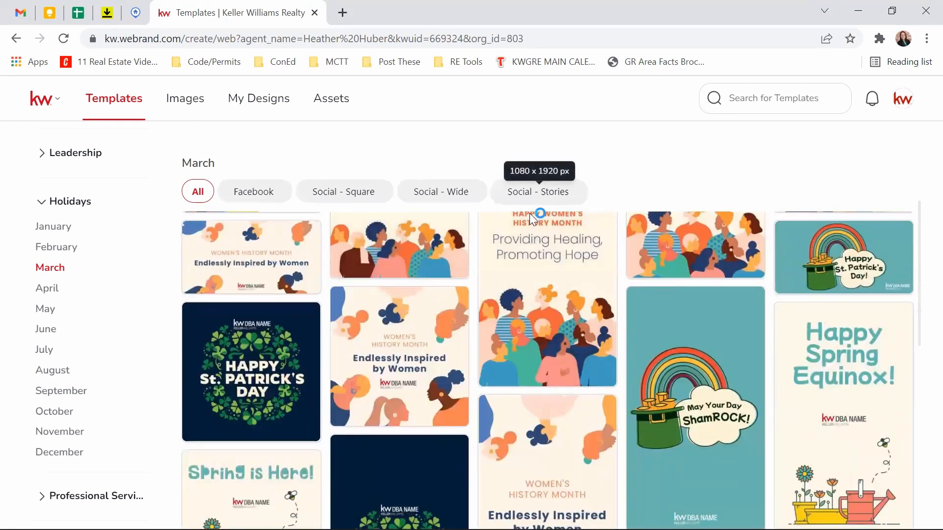
scroll(656, 346, down, 3)
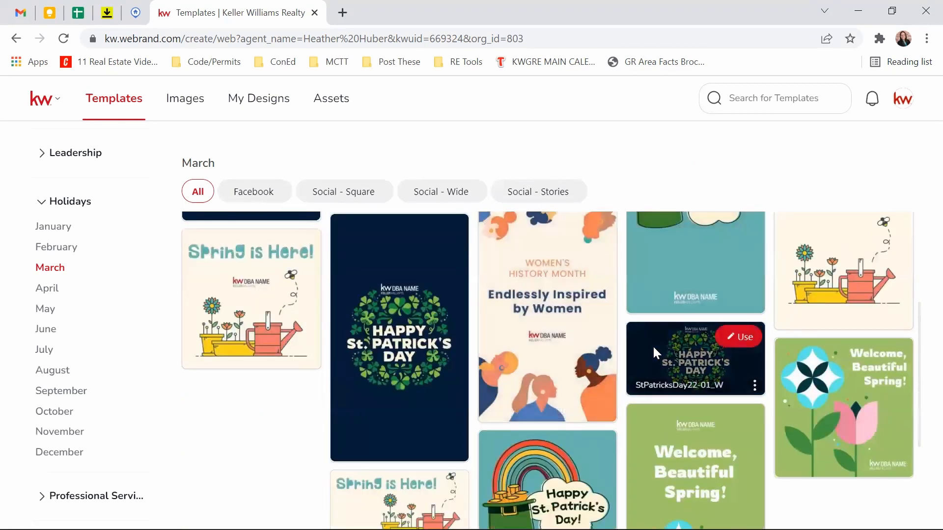
scroll(653, 345, down, 2)
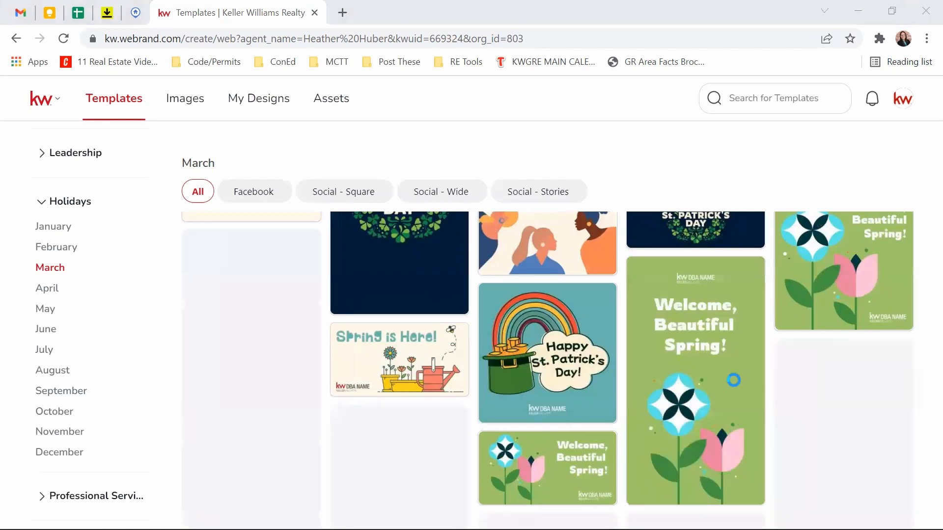
scroll(484, 293, down, 4)
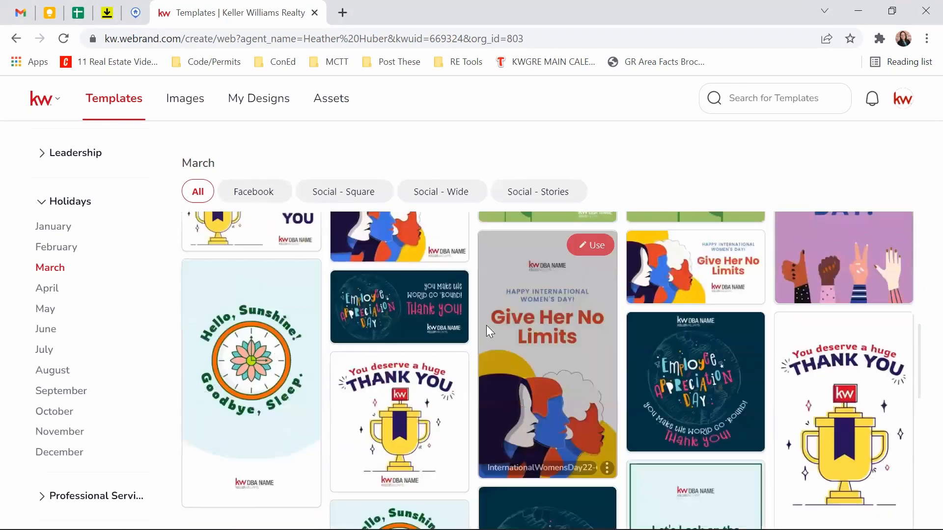
scroll(489, 329, down, 3)
scroll(726, 388, down, 4)
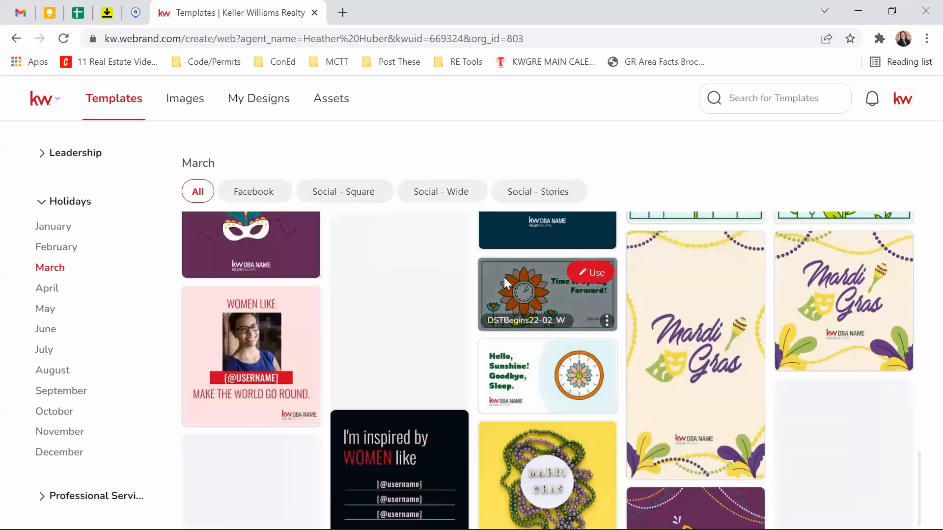
scroll(527, 281, down, 6)
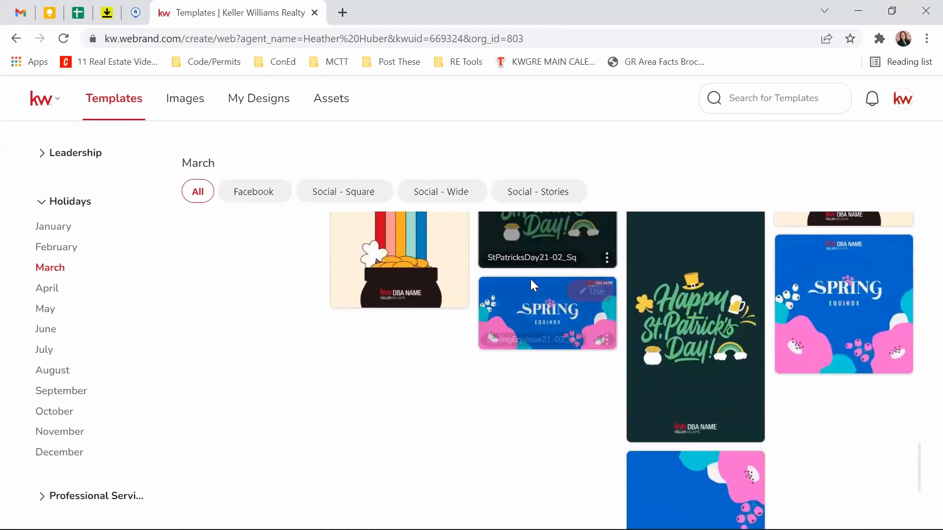
scroll(529, 330, up, 15)
scroll(525, 329, down, 6)
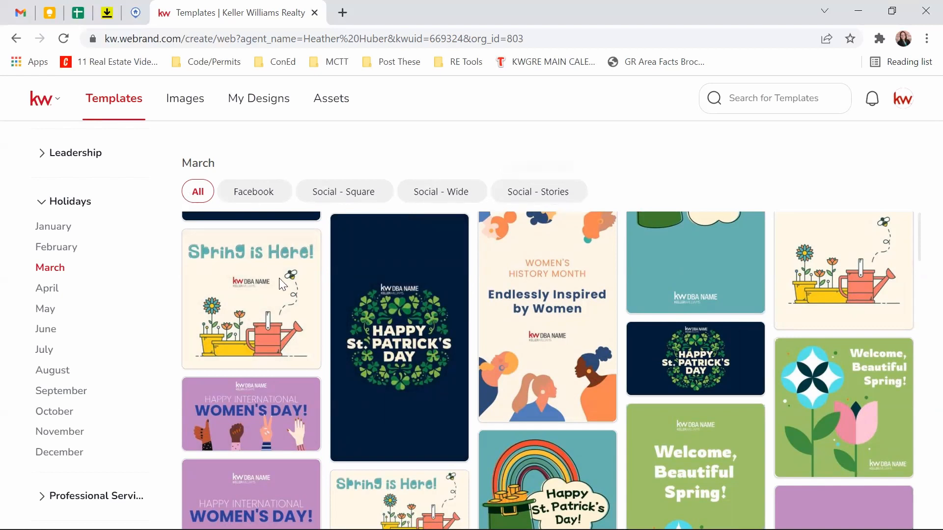
scroll(280, 281, down, 6)
scroll(375, 399, up, 7)
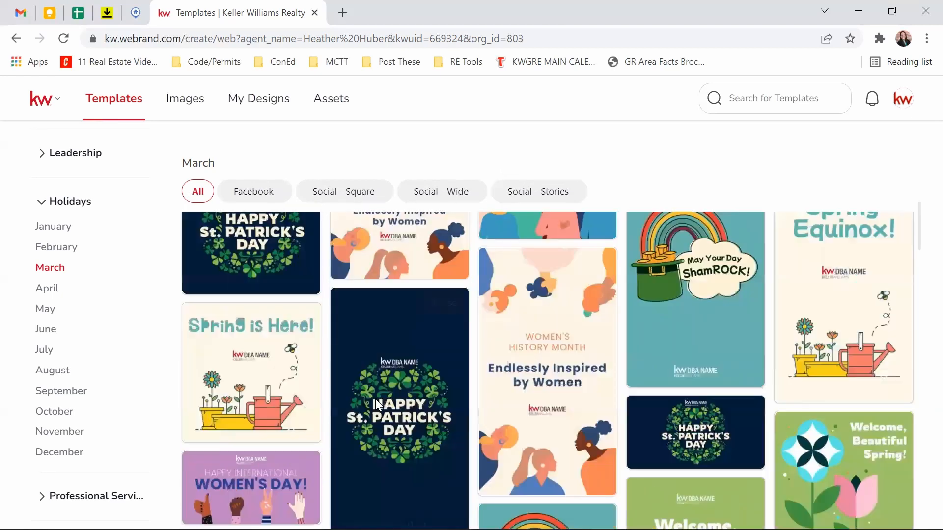
scroll(375, 398, up, 5)
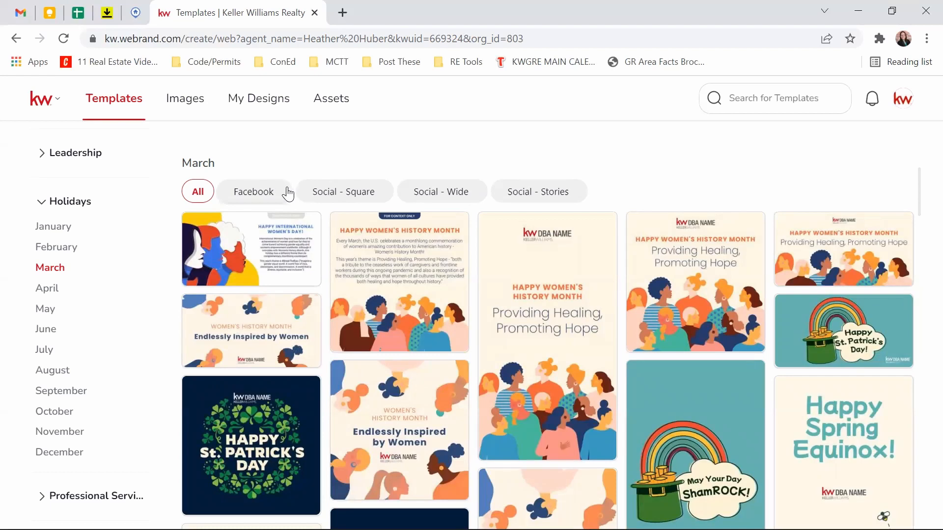
mouse_move(397, 341)
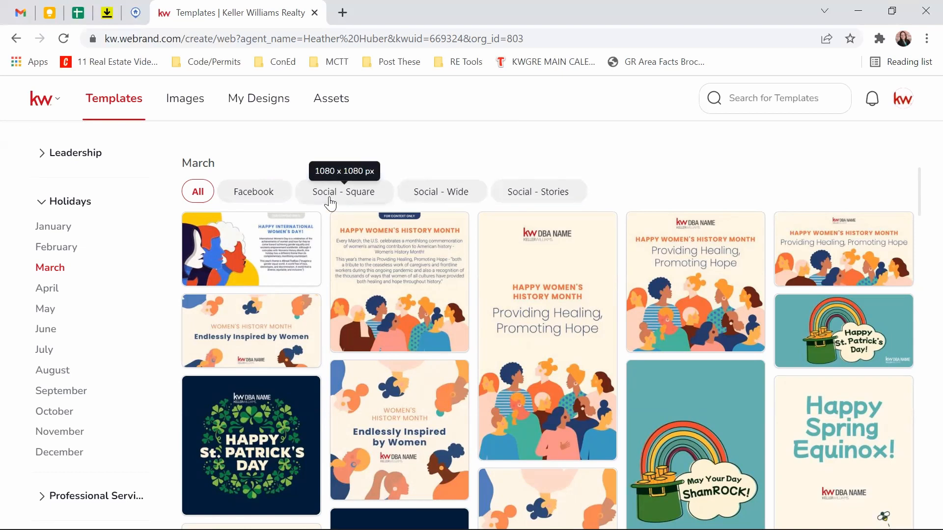
Step: Filter March templates to Social - Square and start from the St. Patrick's Day template
click(330, 201)
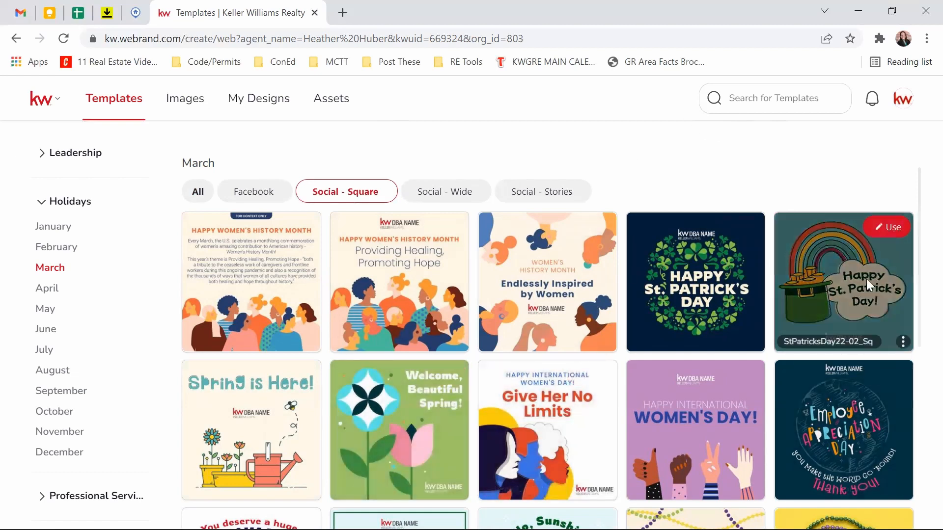
click(885, 226)
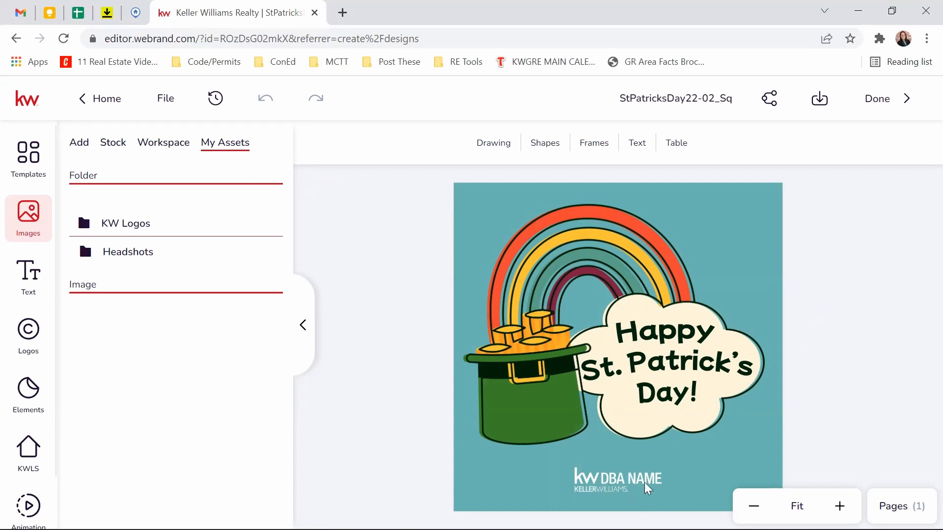
Step: Replace the KW DBA NAME placeholder logo with the primary house logo
click(614, 487)
click(618, 481)
click(617, 494)
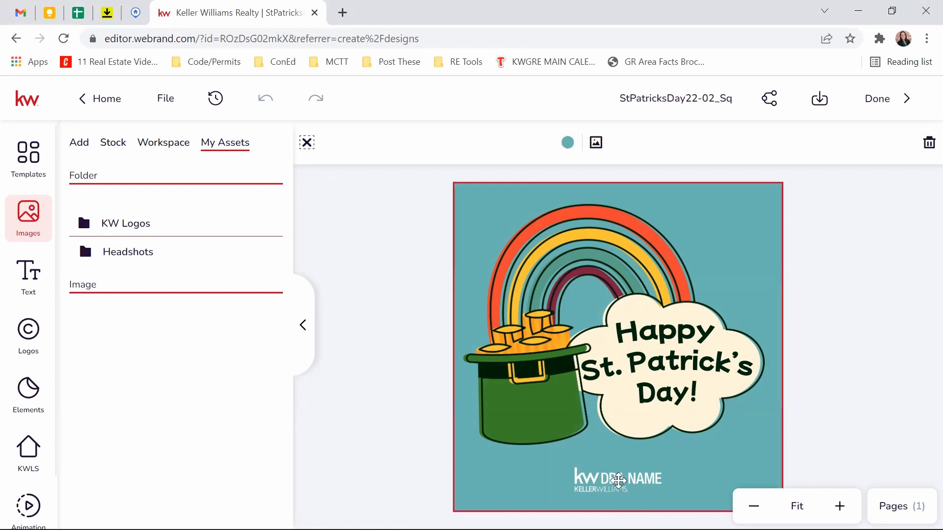
click(618, 481)
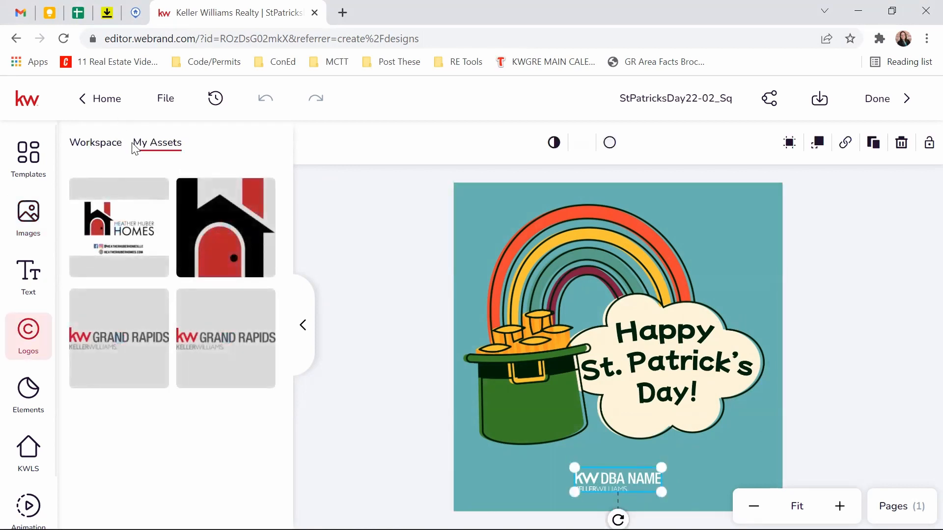
mouse_move(229, 291)
mouse_move(216, 374)
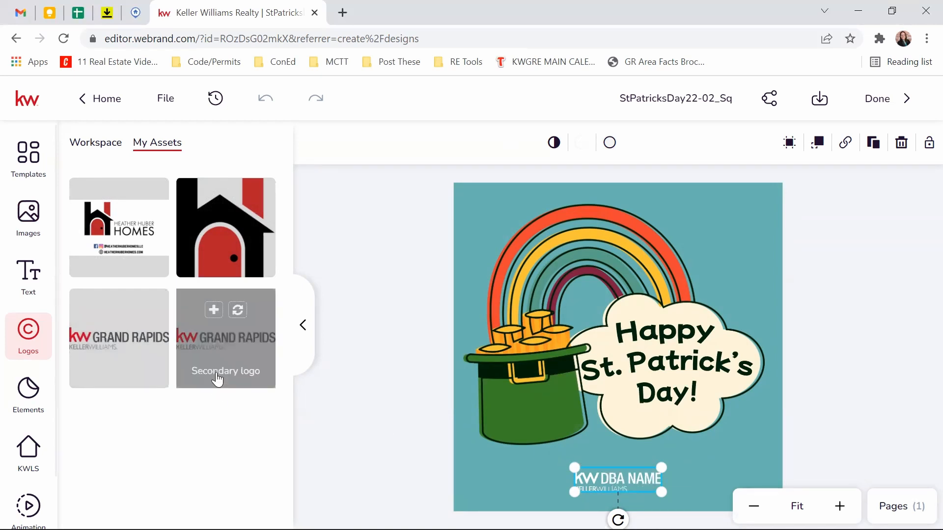
click(238, 313)
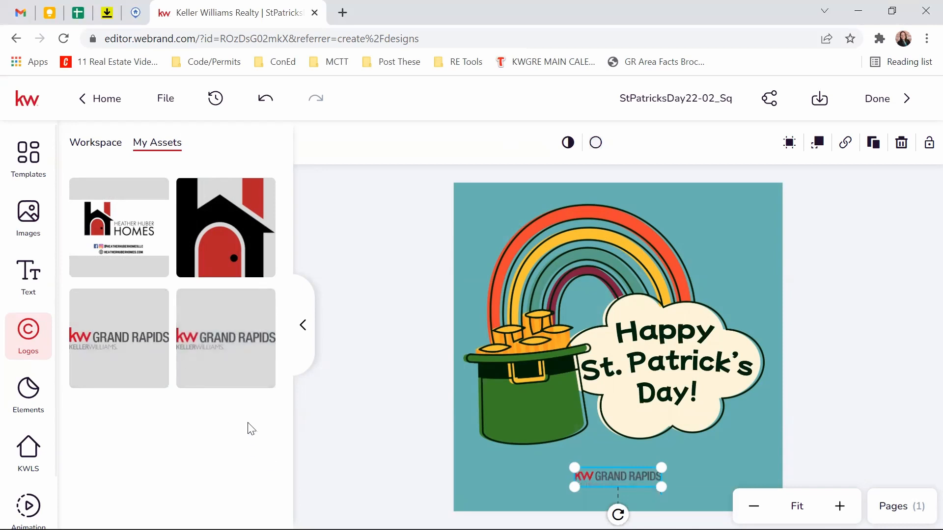
mouse_move(236, 248)
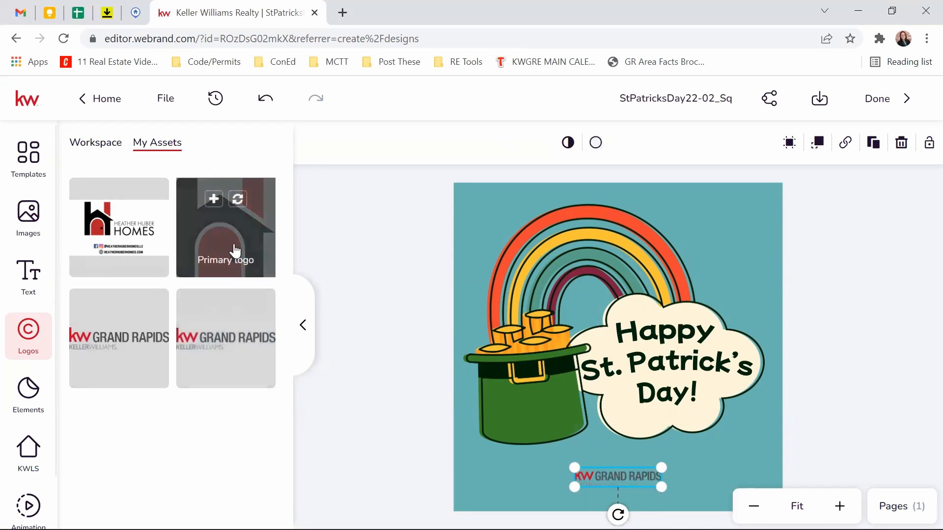
click(235, 204)
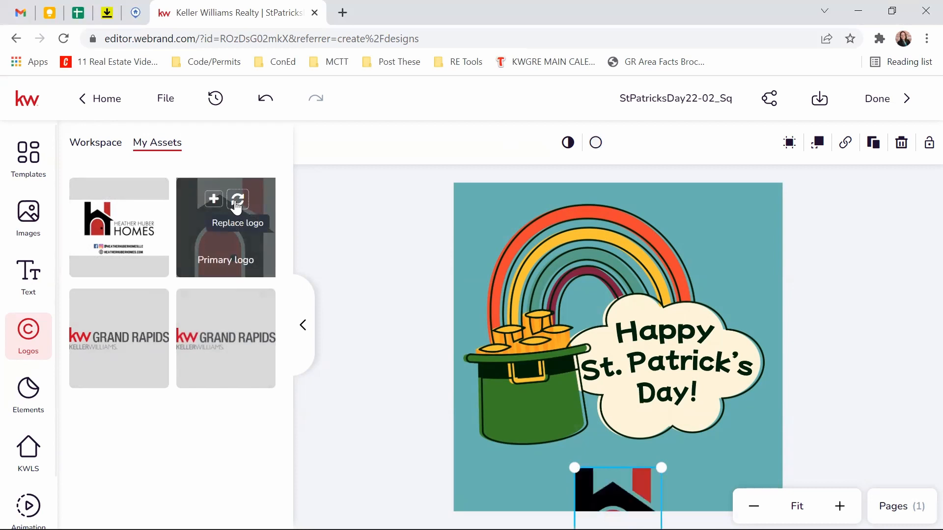
Step: Shrink the house logo to a small icon and position it below the cloud
drag(624, 494, 623, 447)
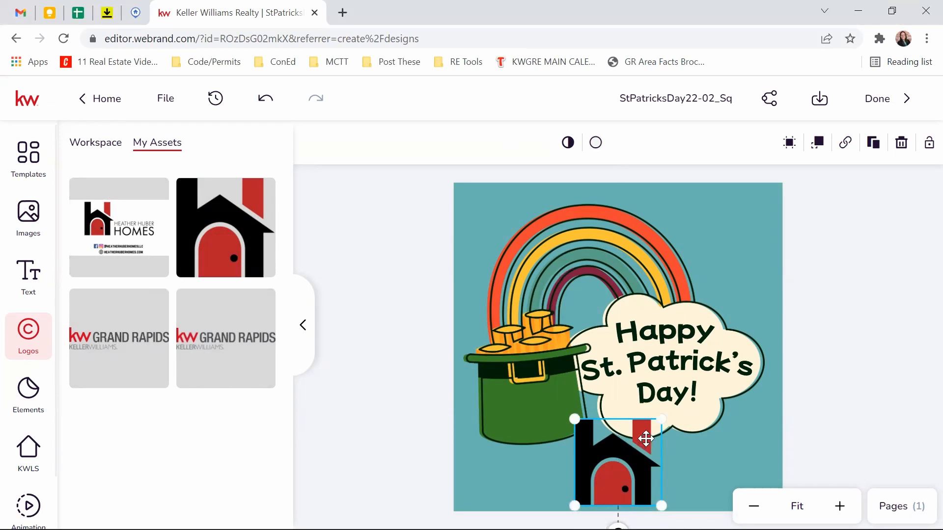
drag(661, 419, 639, 440)
mouse_move(602, 475)
mouse_down()
mouse_move(534, 321)
mouse_move(681, 439)
mouse_move(595, 454)
mouse_move(604, 480)
mouse_move(613, 476)
mouse_up()
click(400, 412)
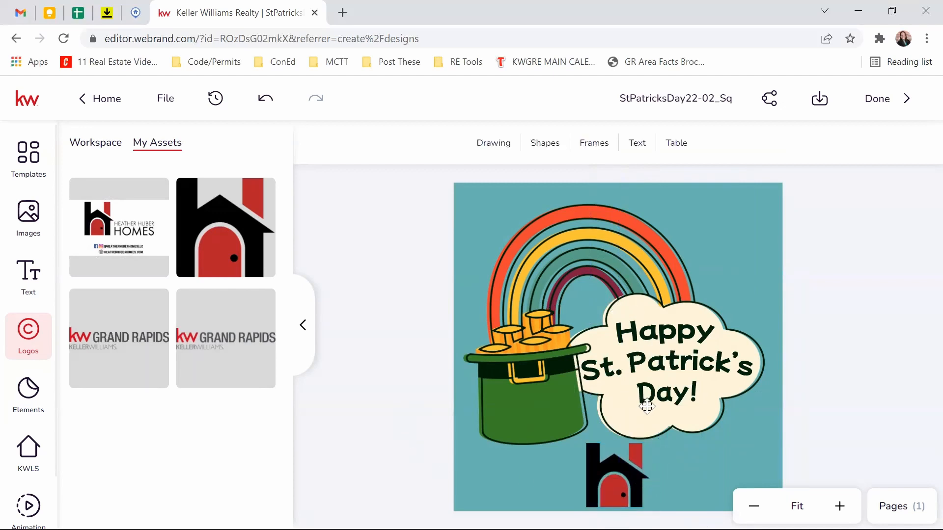
click(659, 395)
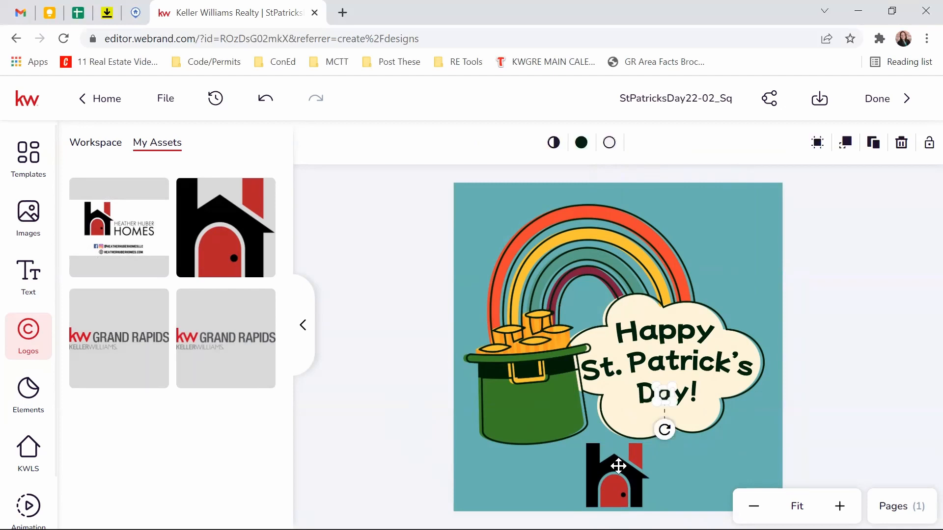
click(624, 379)
click(401, 374)
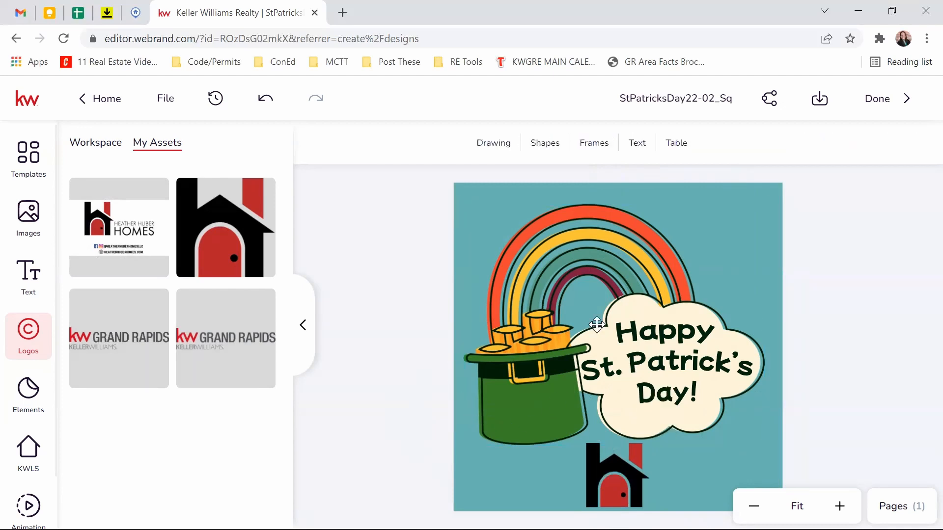
drag(614, 475, 592, 472)
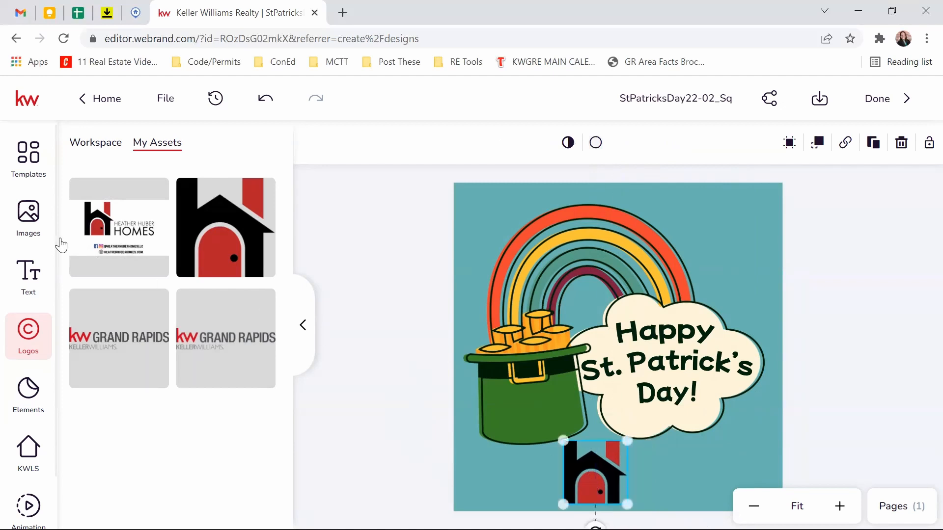
Step: Browse the Stock images, then show the Workspace image folders
click(27, 235)
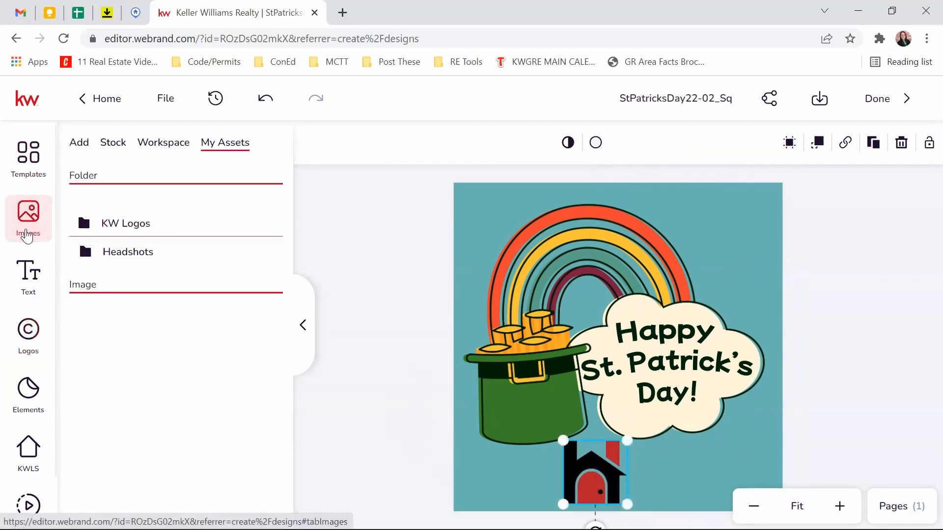
click(112, 145)
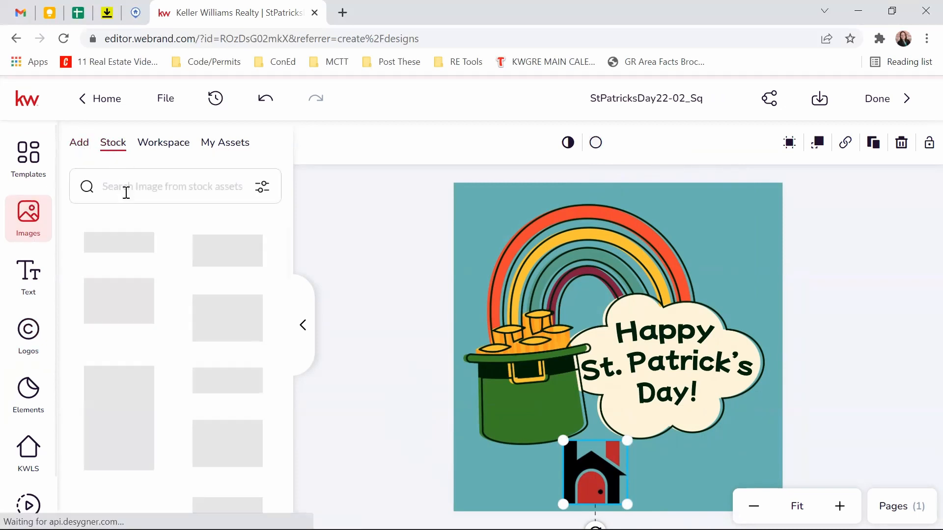
scroll(211, 269, down, 5)
scroll(197, 278, down, 10)
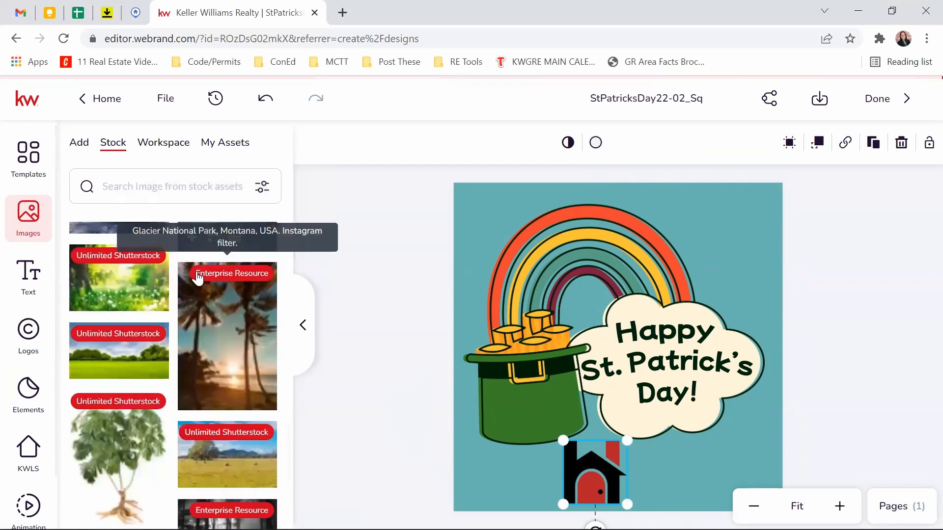
scroll(197, 278, down, 10)
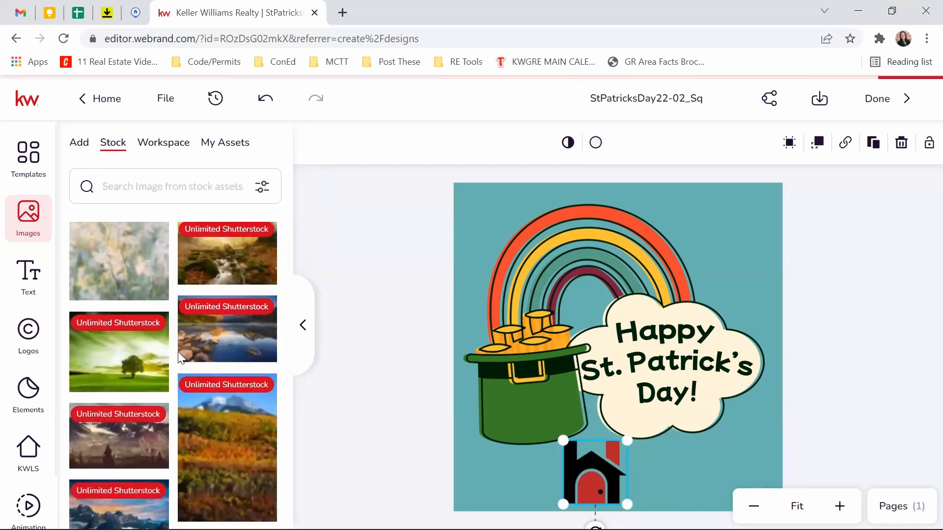
click(162, 142)
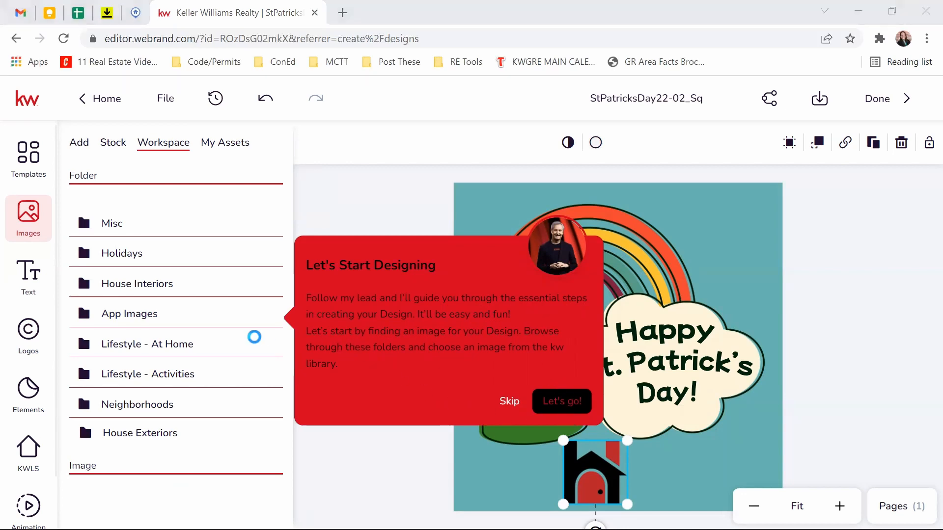
Step: Look through the Holidays image folder, then open the Misc folder of house photos
click(124, 260)
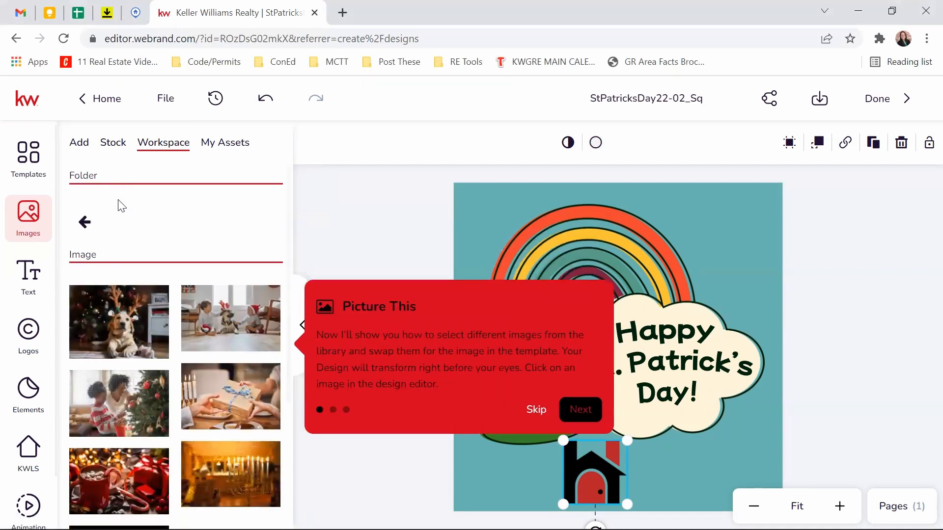
scroll(216, 314, down, 2)
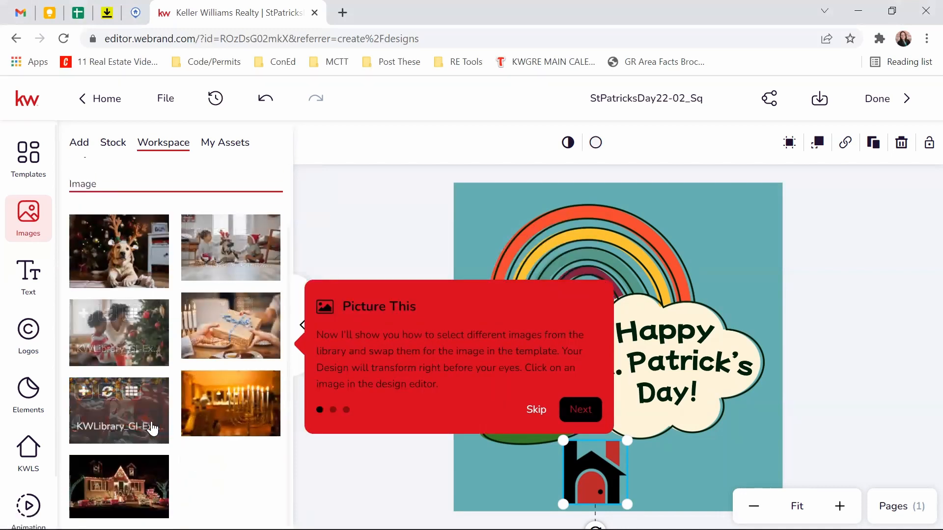
scroll(237, 392, up, 2)
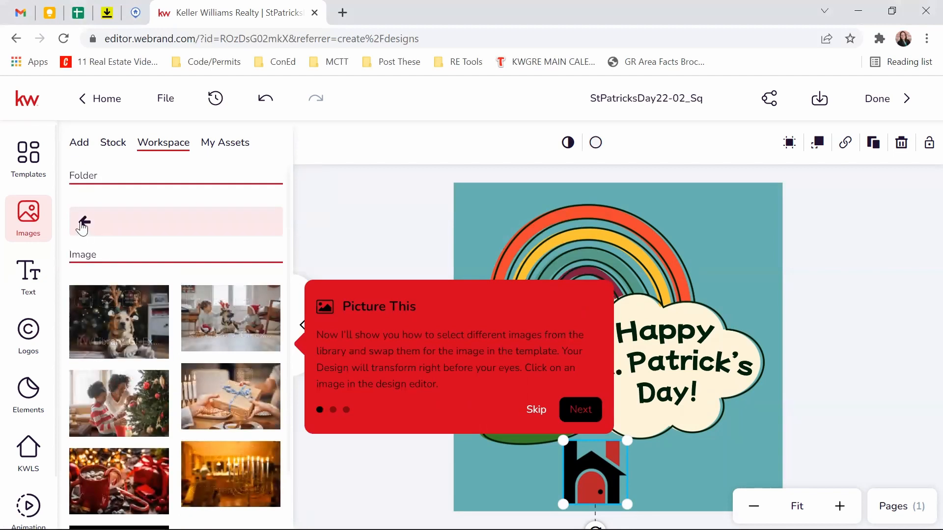
click(85, 227)
click(143, 227)
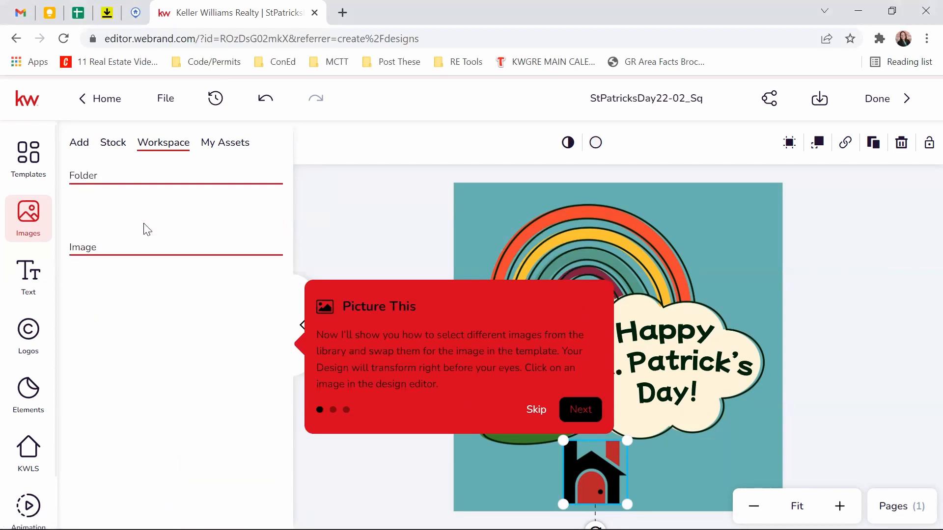
scroll(201, 327, down, 3)
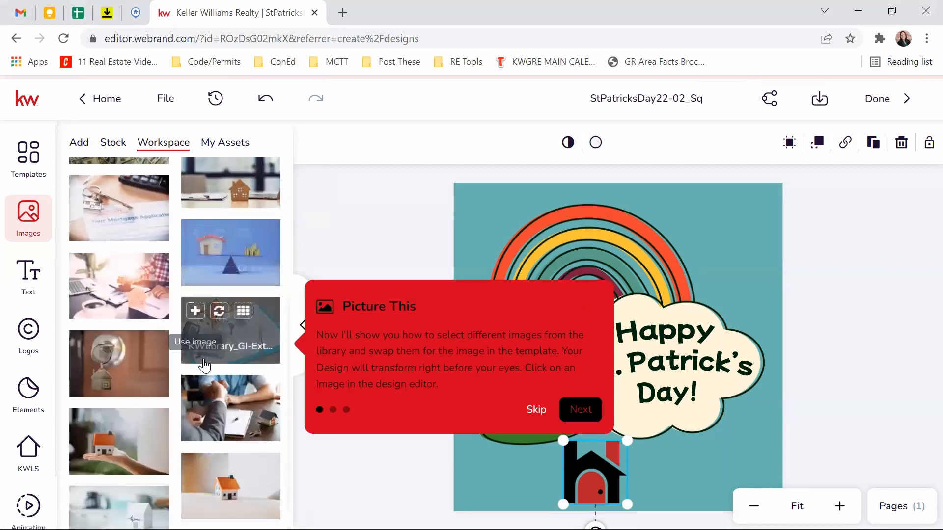
scroll(220, 332, up, 2)
scroll(220, 332, down, 3)
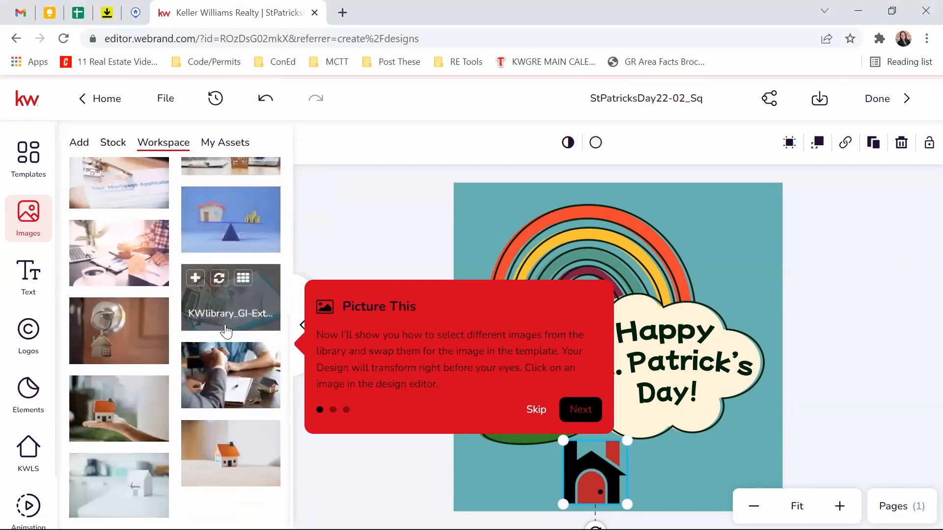
mouse_move(253, 475)
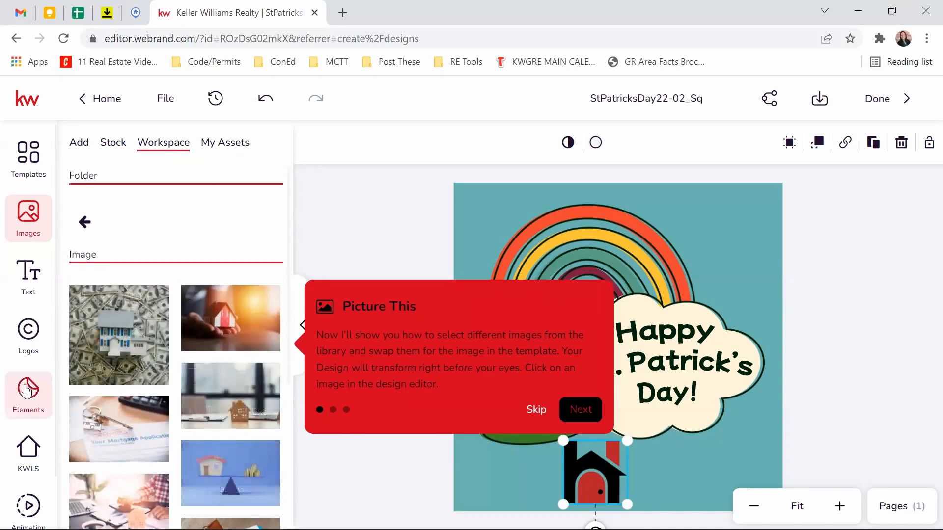
Step: Show the Add image sources, trying Facebook and closing its login window
click(78, 145)
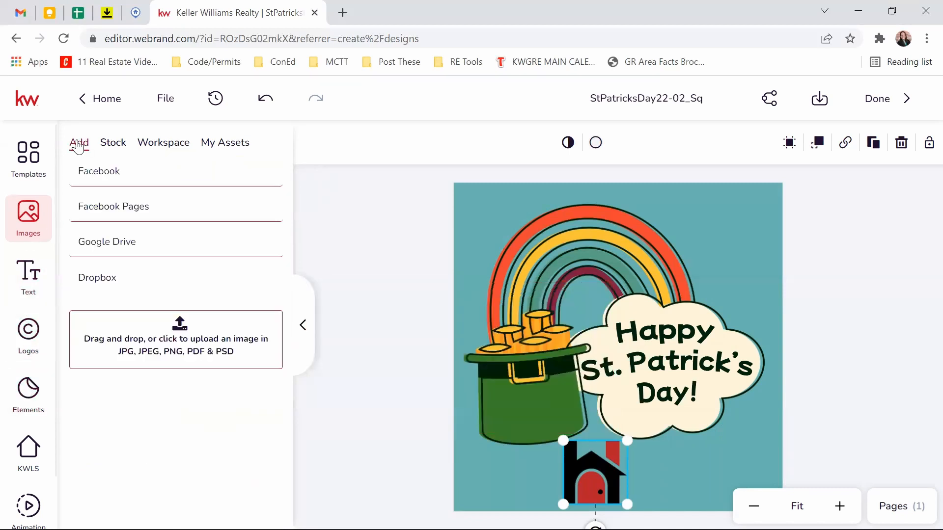
click(102, 184)
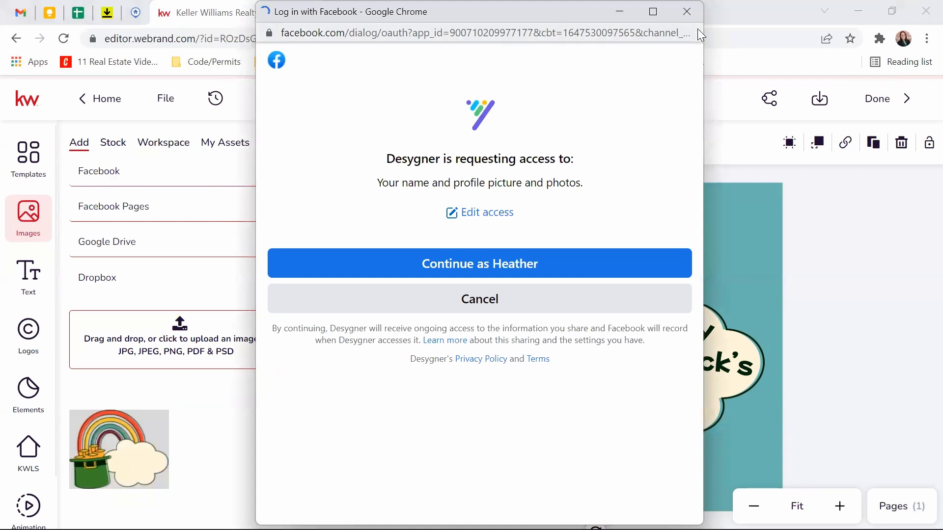
click(693, 20)
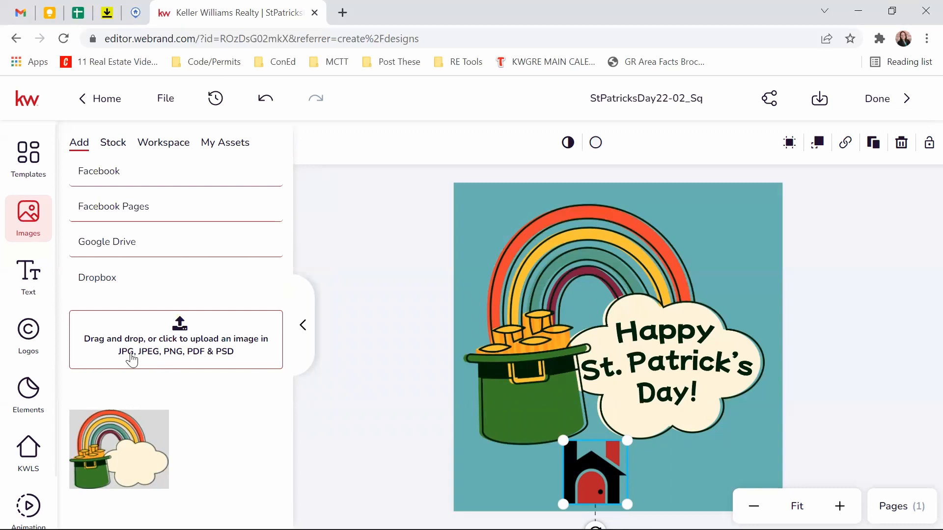
click(180, 354)
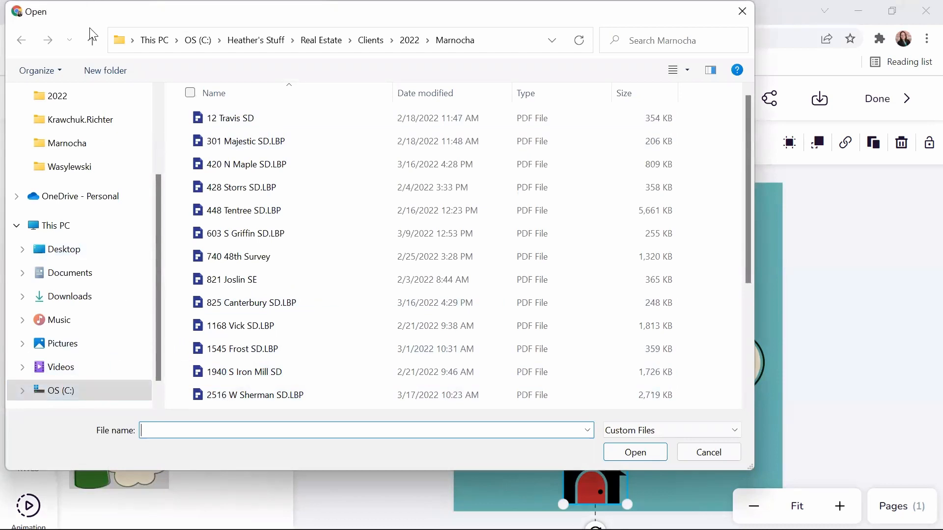
scroll(269, 238, down, 3)
scroll(260, 258, up, 3)
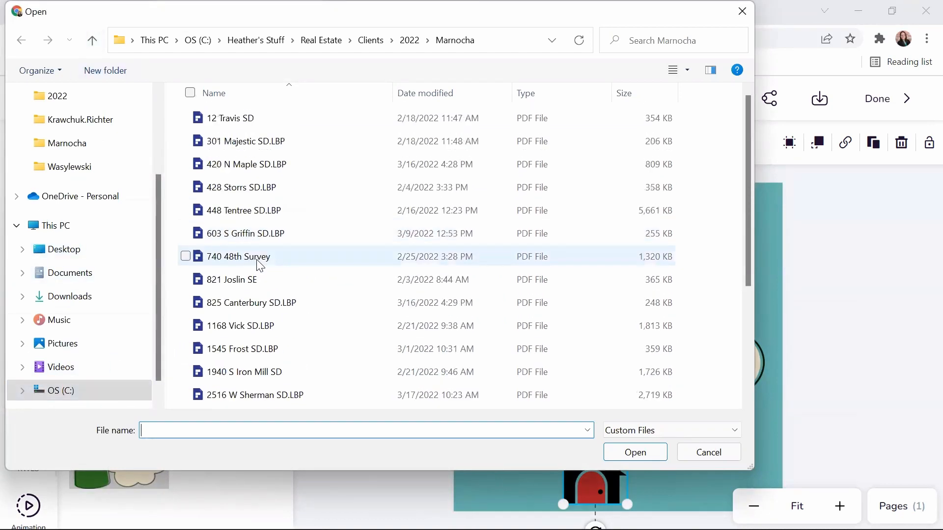
click(67, 349)
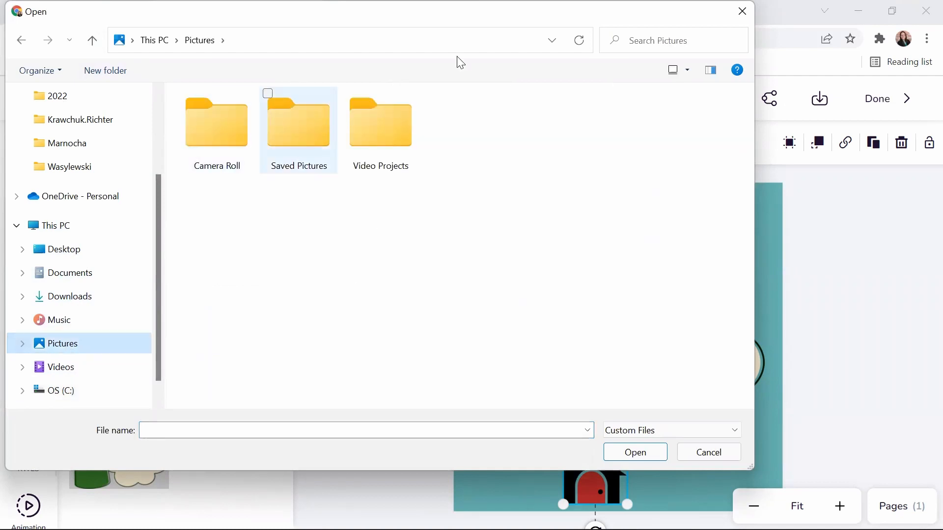
click(722, 451)
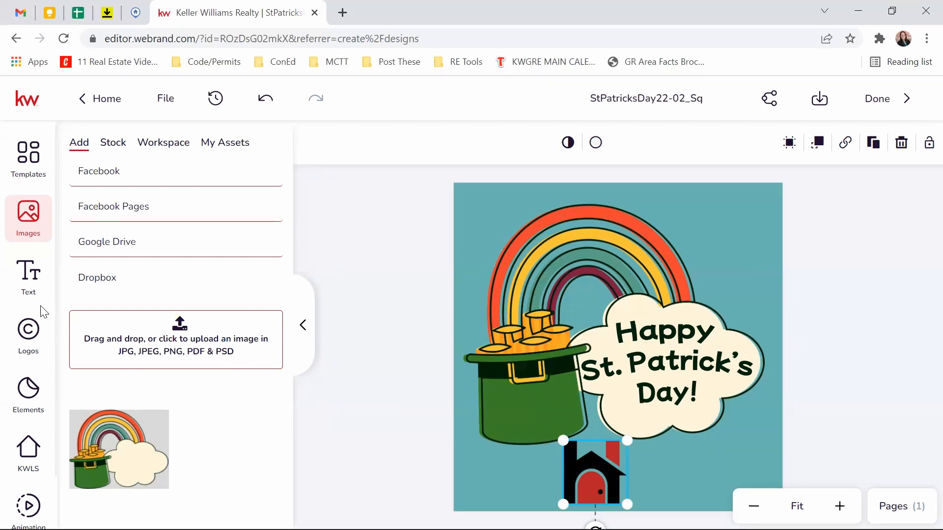
Step: Add a Title text box and move it to the top of the rainbow
click(23, 289)
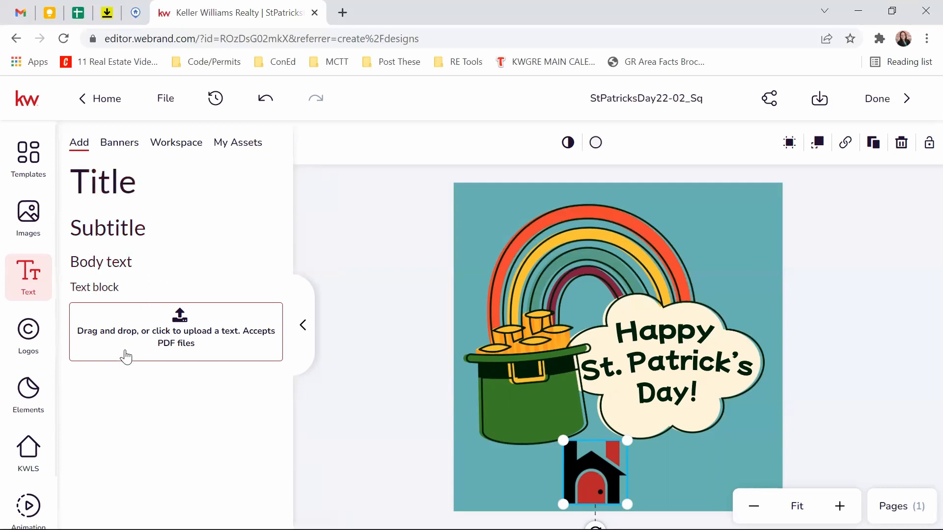
click(100, 198)
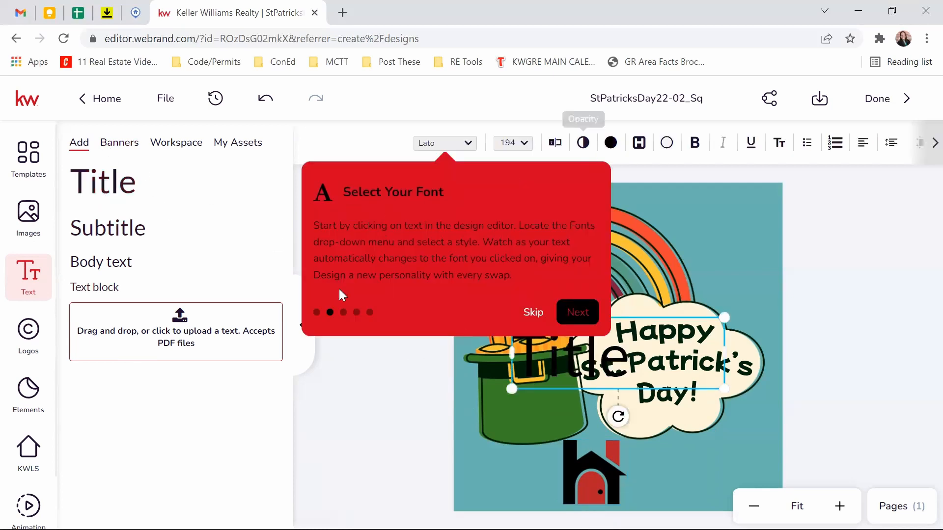
click(534, 314)
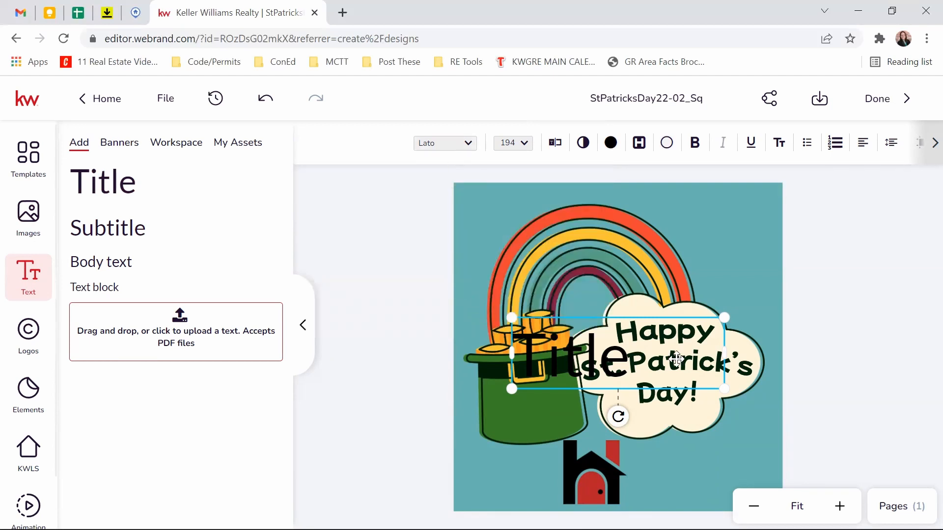
drag(598, 363, 604, 233)
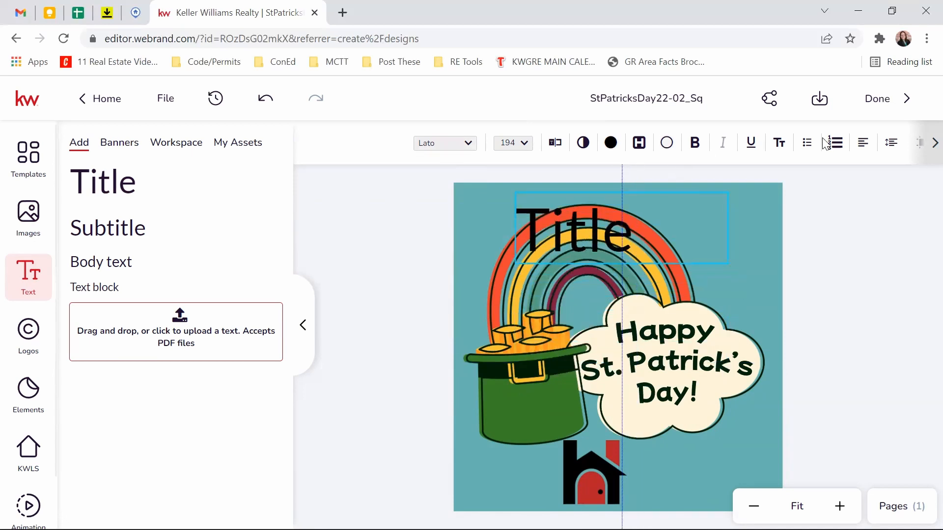
Step: Select the Title text box and review its font and font size options
click(551, 234)
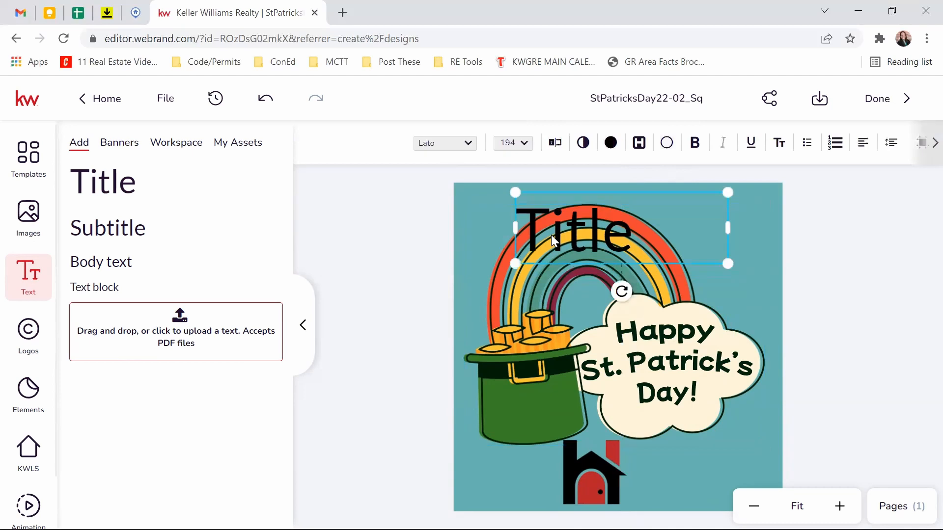
click(444, 143)
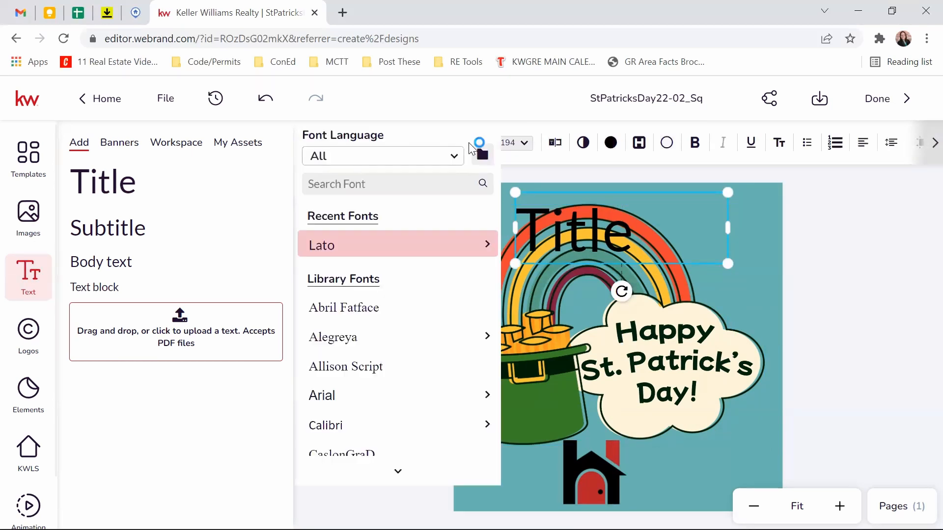
mouse_move(410, 239)
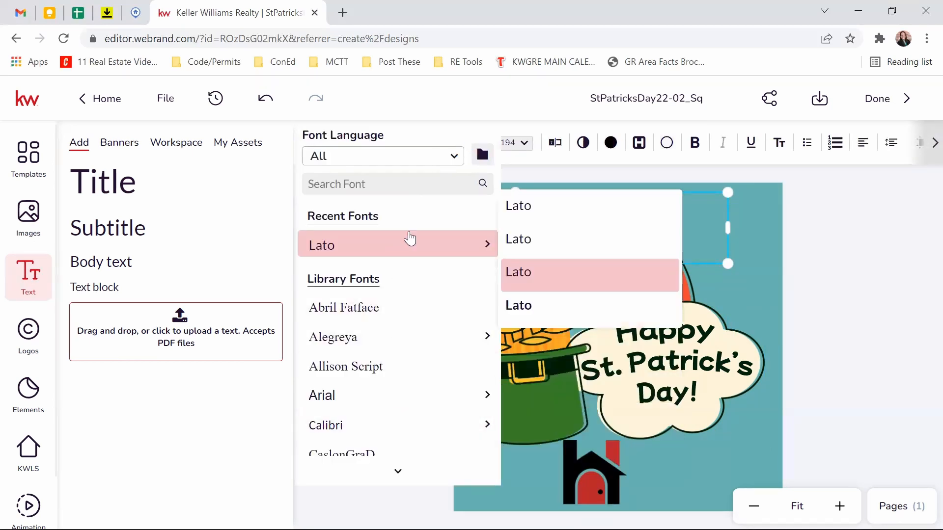
click(526, 148)
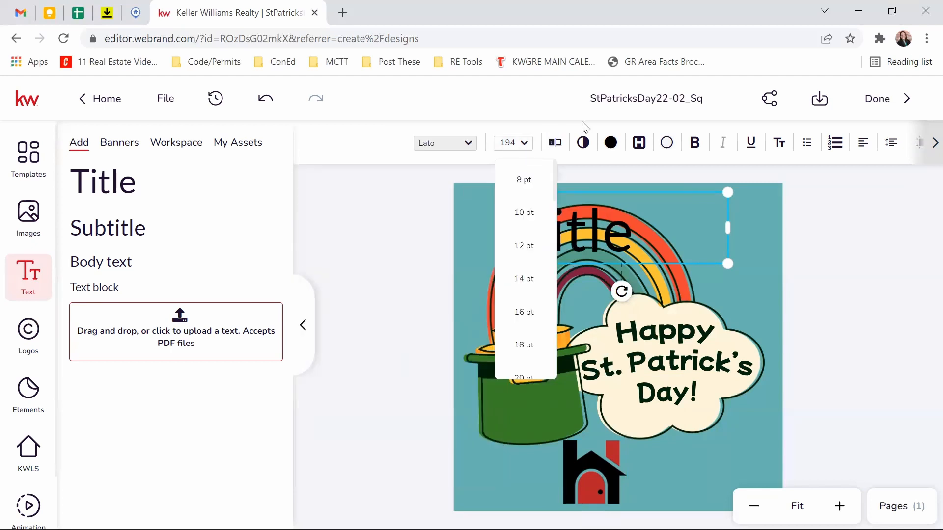
Step: Replace the title with 'Here are some words' and make the text partly transparent
click(556, 144)
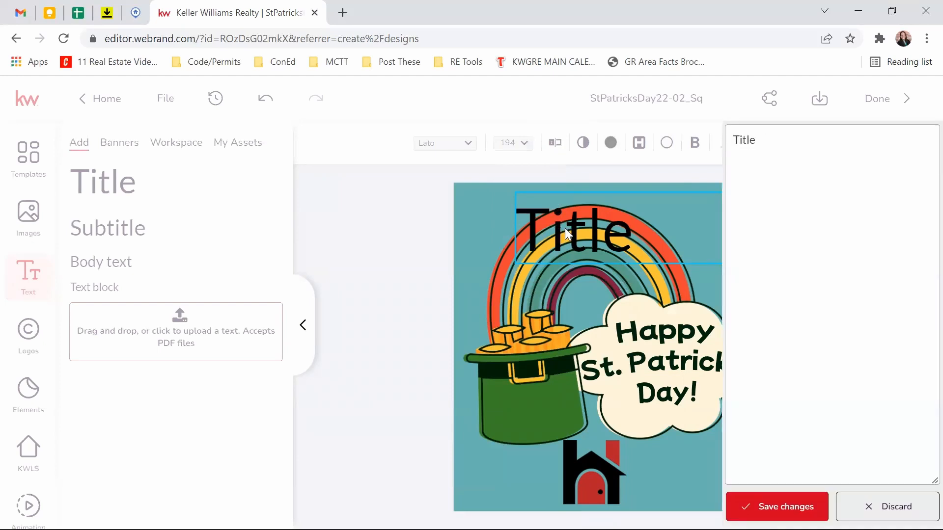
key(ctrl+a)
text(Here)
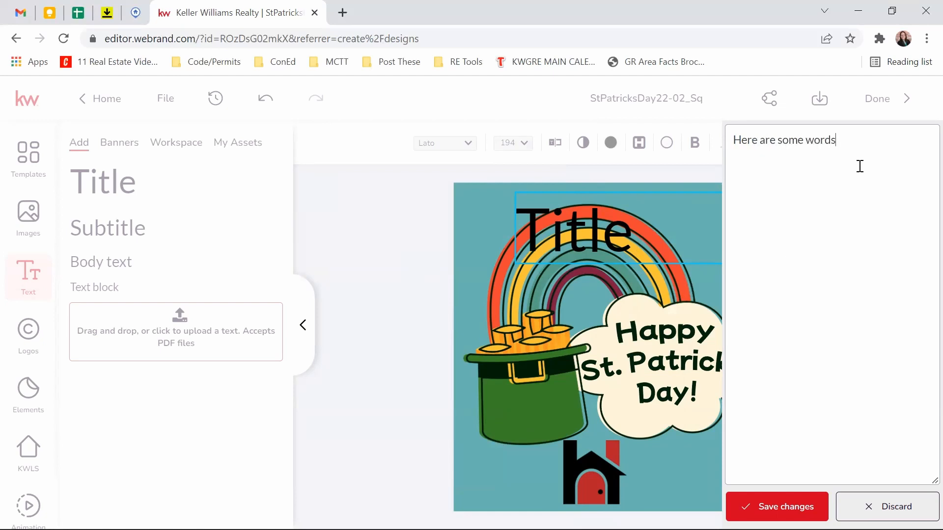
click(788, 505)
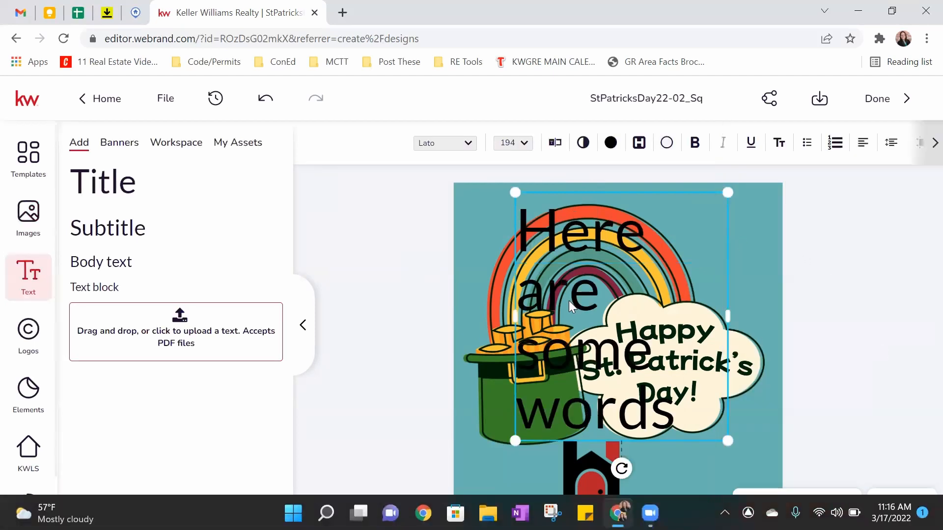
click(583, 144)
drag(695, 180, 748, 176)
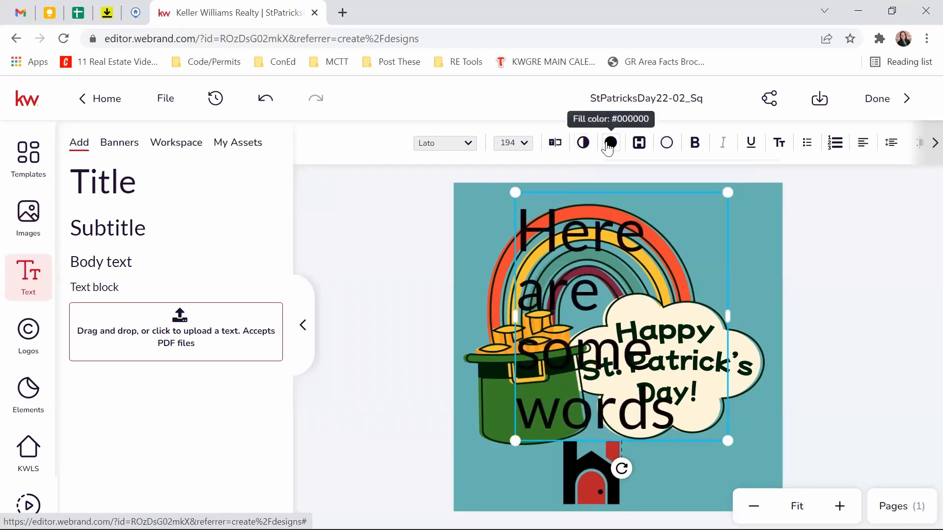
Step: Colour the text red with a black outline and widen its box so it wraps onto two lines
click(608, 146)
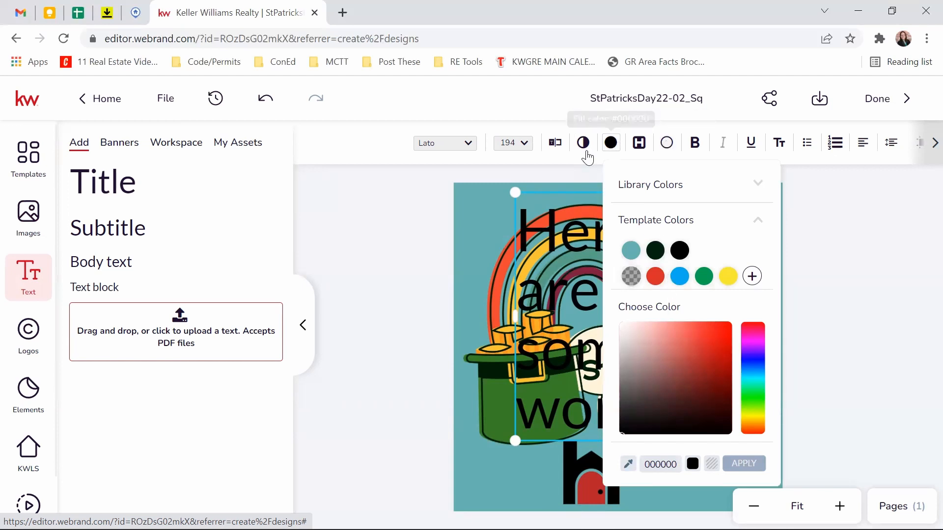
click(656, 278)
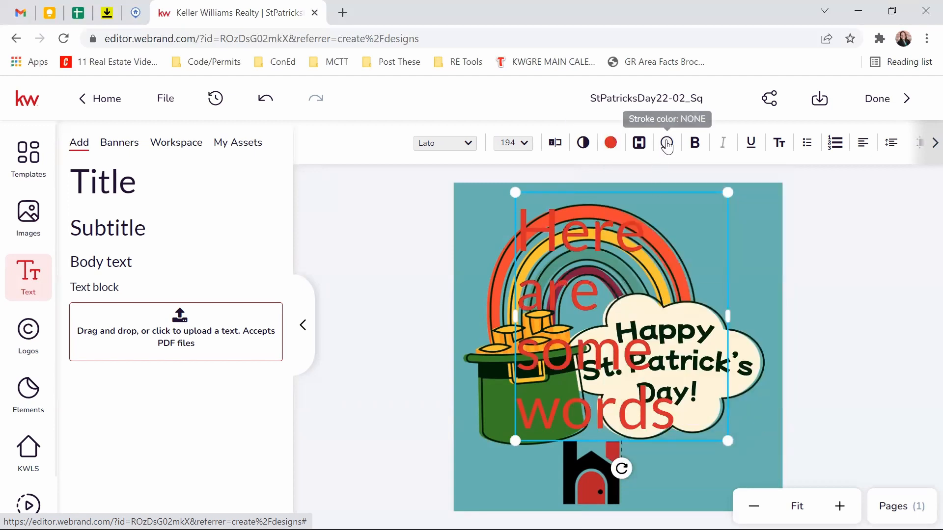
click(667, 143)
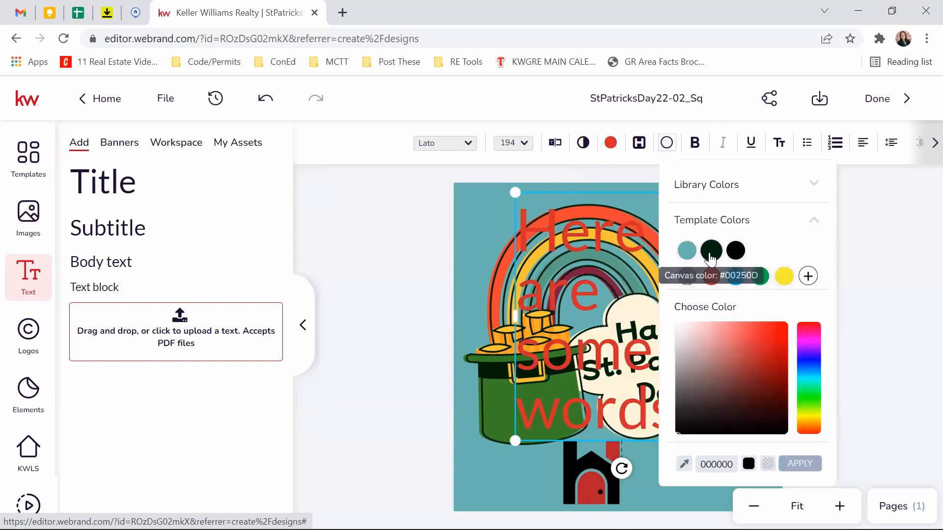
click(735, 252)
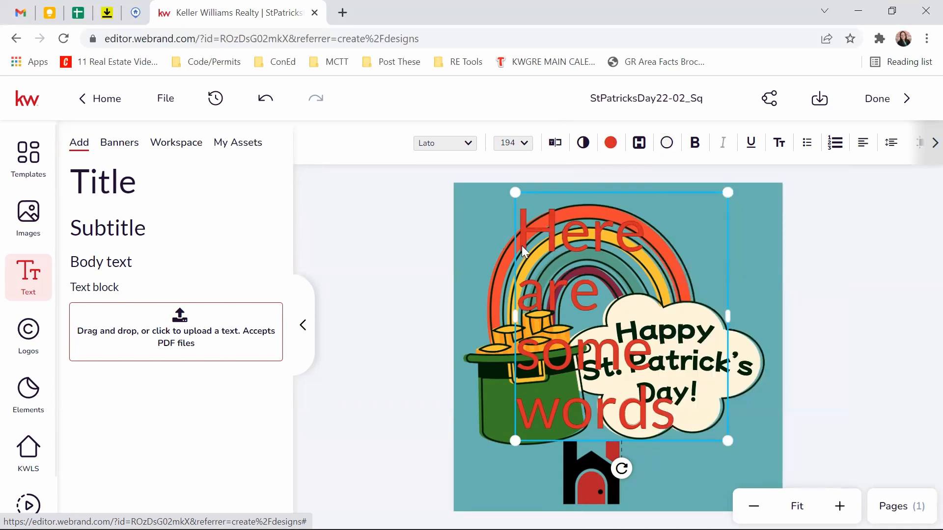
drag(729, 317, 777, 320)
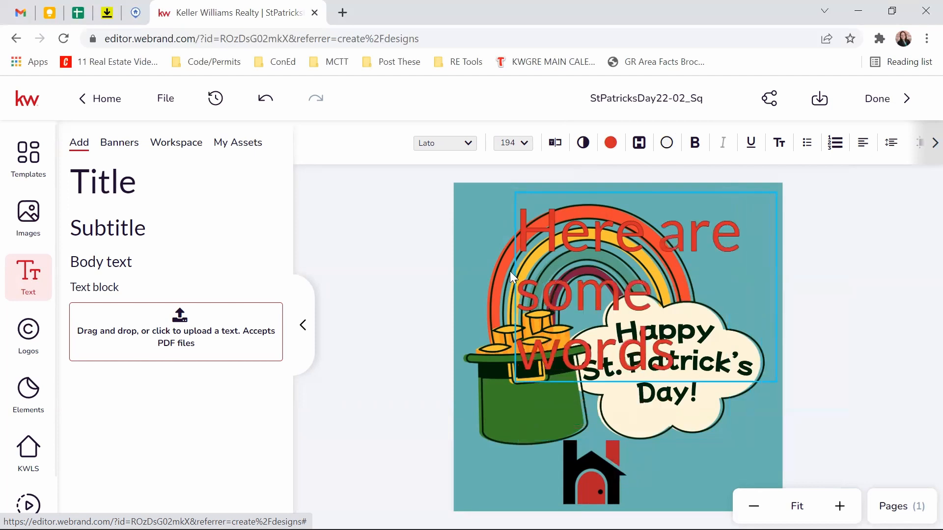
drag(520, 281, 465, 283)
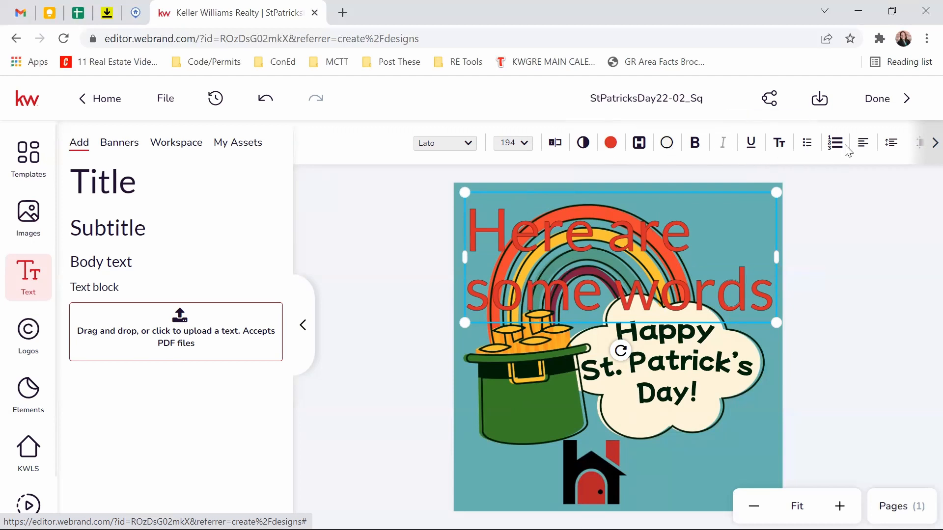
Step: Shrink the text to font size 73.75 and fit it into the design's top-right corner
click(925, 152)
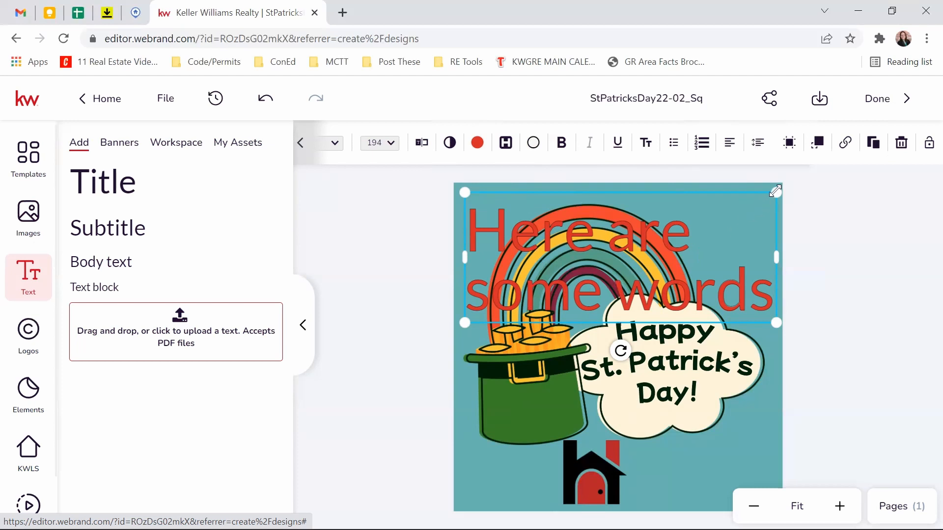
mouse_move(775, 191)
mouse_down()
mouse_move(613, 259)
mouse_move(676, 216)
mouse_move(795, 181)
mouse_move(771, 193)
mouse_up()
mouse_move(690, 218)
mouse_down()
mouse_move(701, 224)
mouse_move(701, 213)
mouse_up()
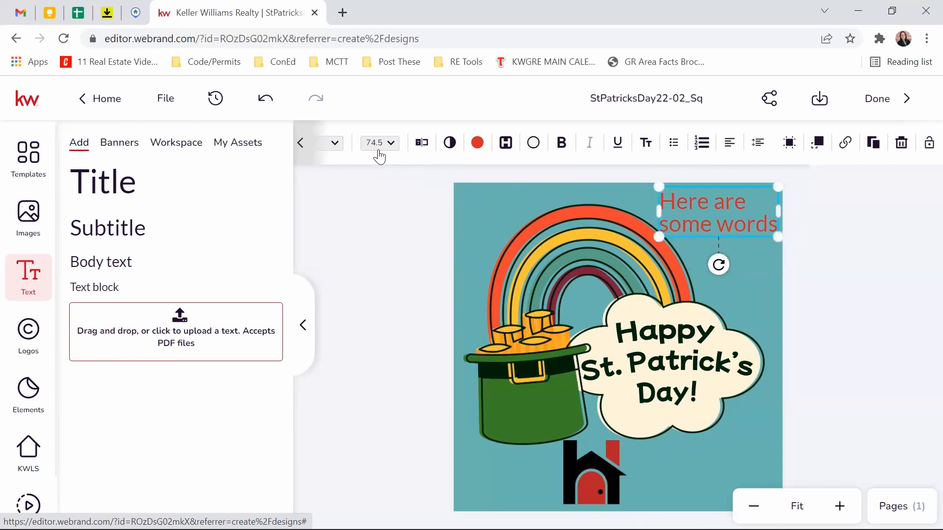
drag(779, 187, 778, 187)
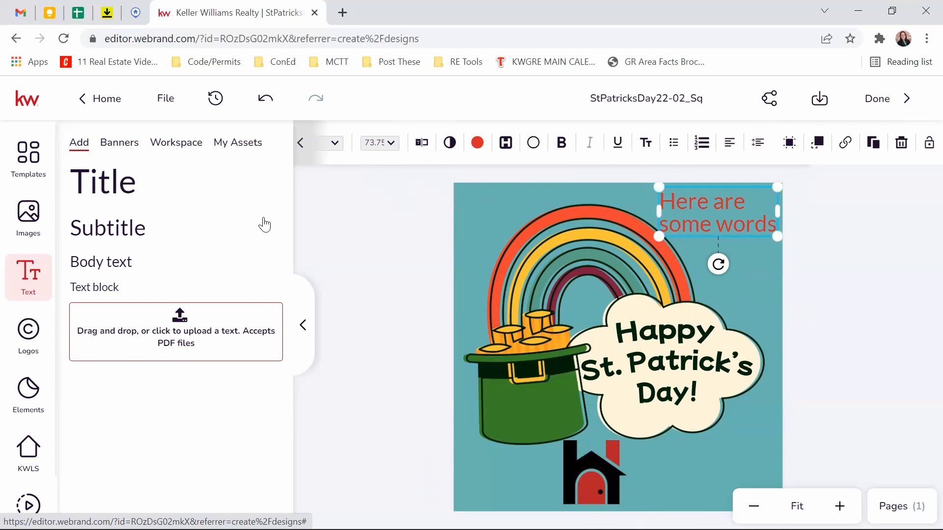
Step: Place the NEW SALE banner from the Banners library over the rainbow
click(114, 147)
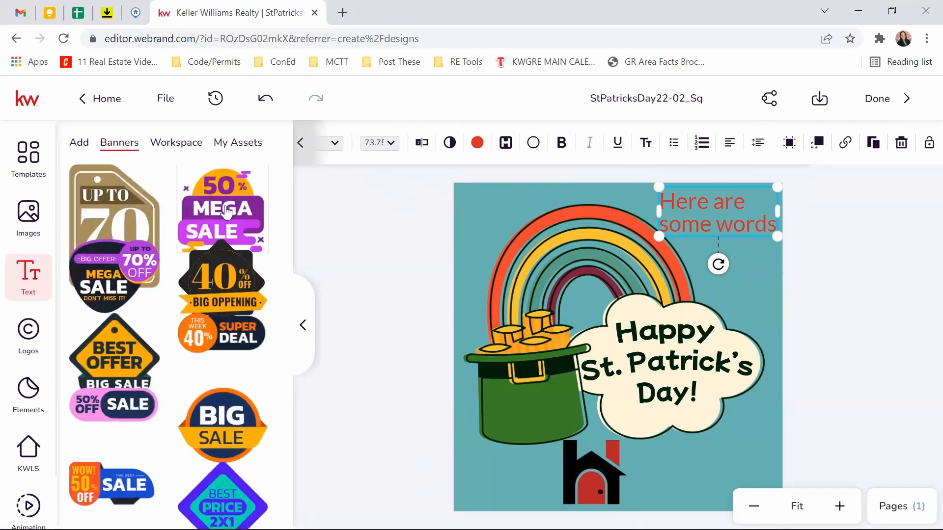
scroll(179, 280, down, 3)
scroll(177, 280, down, 3)
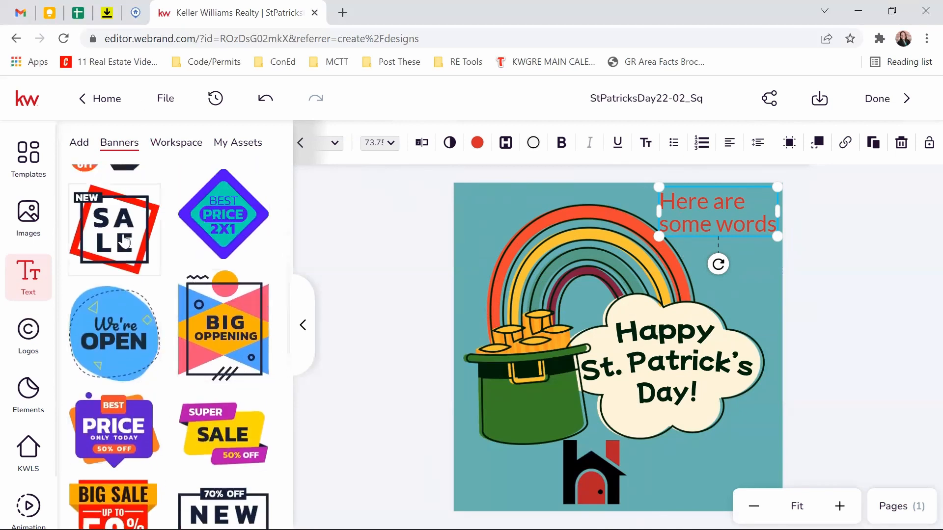
drag(124, 239, 546, 279)
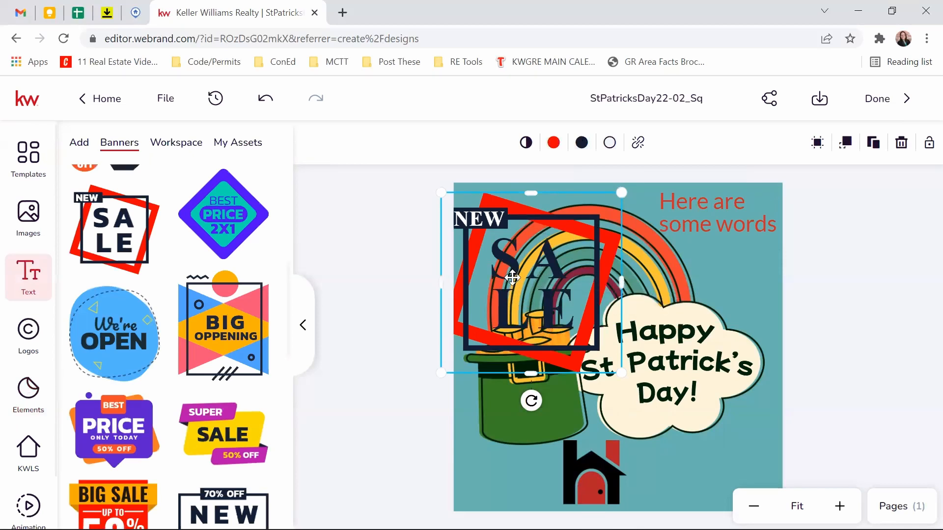
Step: Delete the SALE wording, then remove the whole banner from the design
double_click(533, 280)
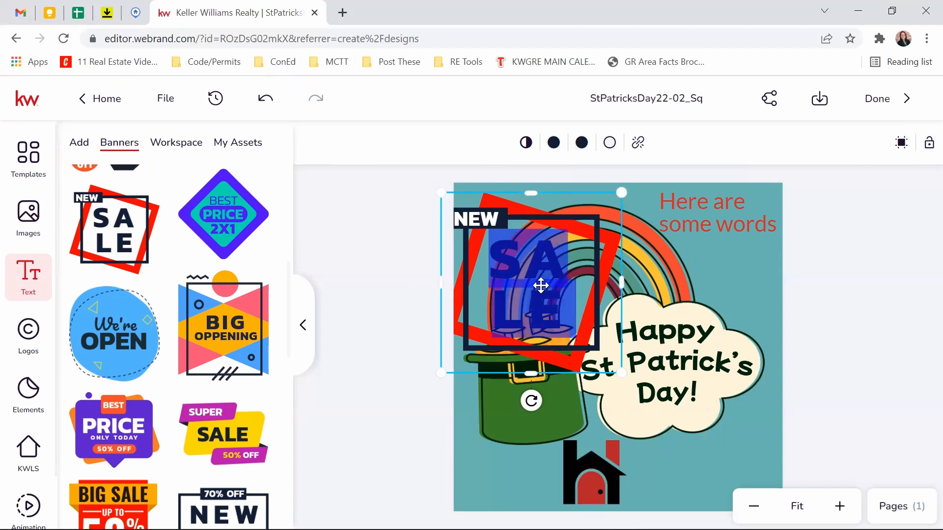
key(BackSpace)
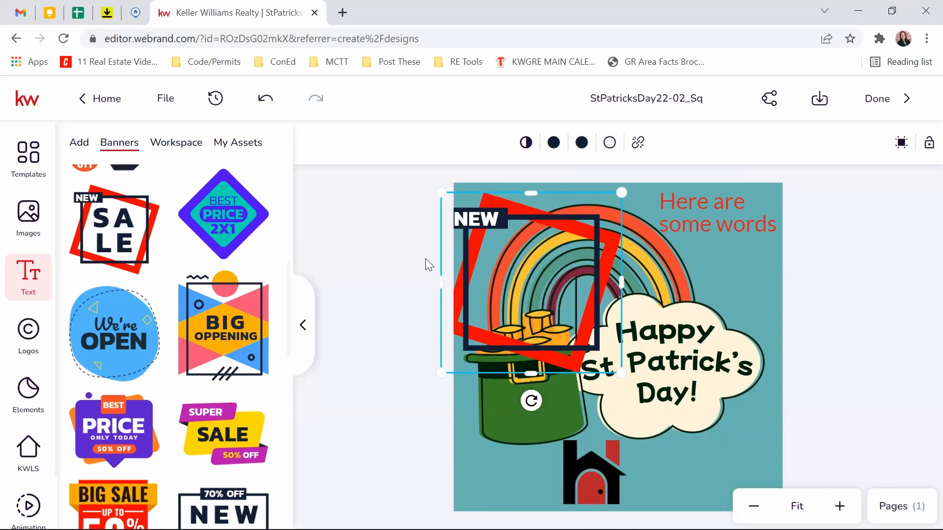
click(470, 228)
key(Delete)
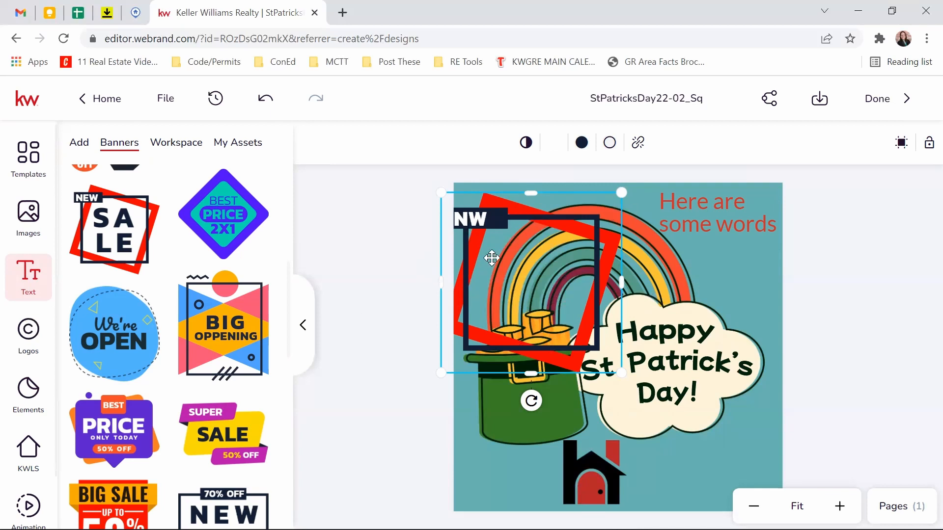
key(Delete)
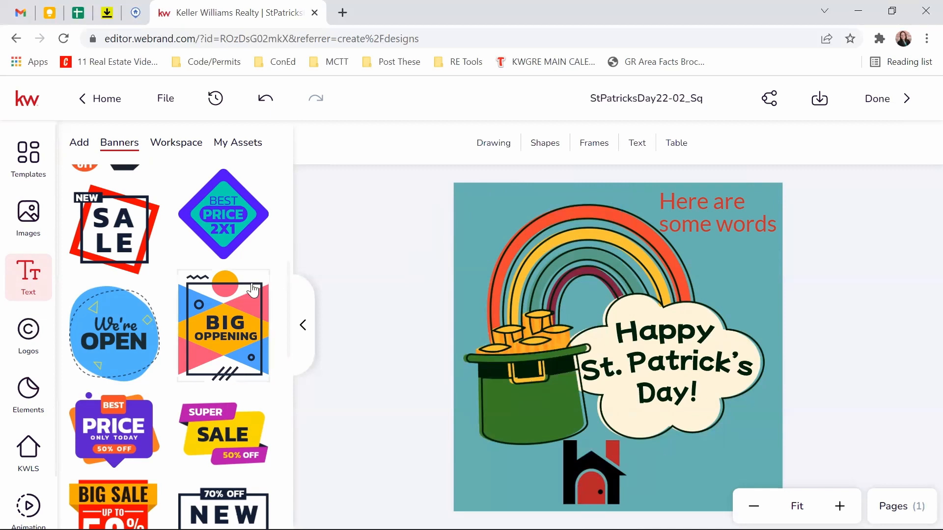
Step: Bring up the Logos library showing the My Assets house and Grand Rapids logos
scroll(120, 295, down, 7)
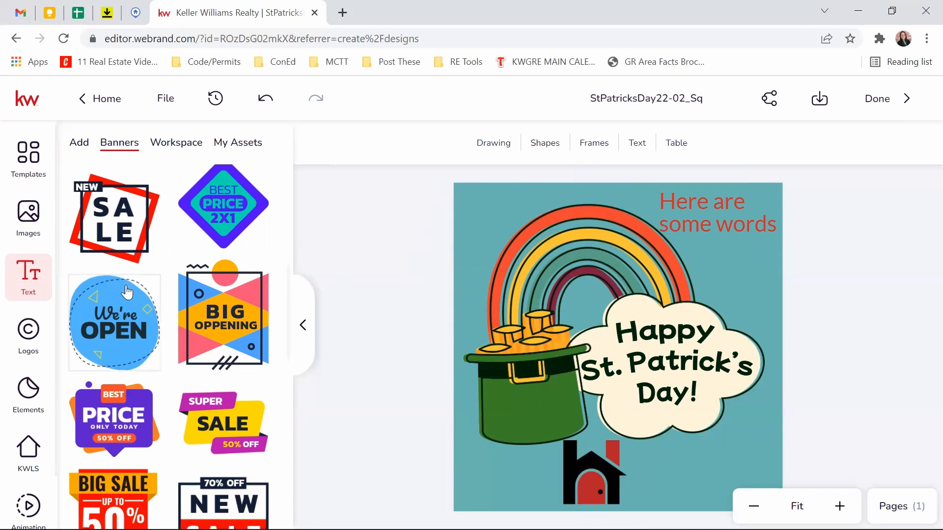
scroll(127, 290, down, 6)
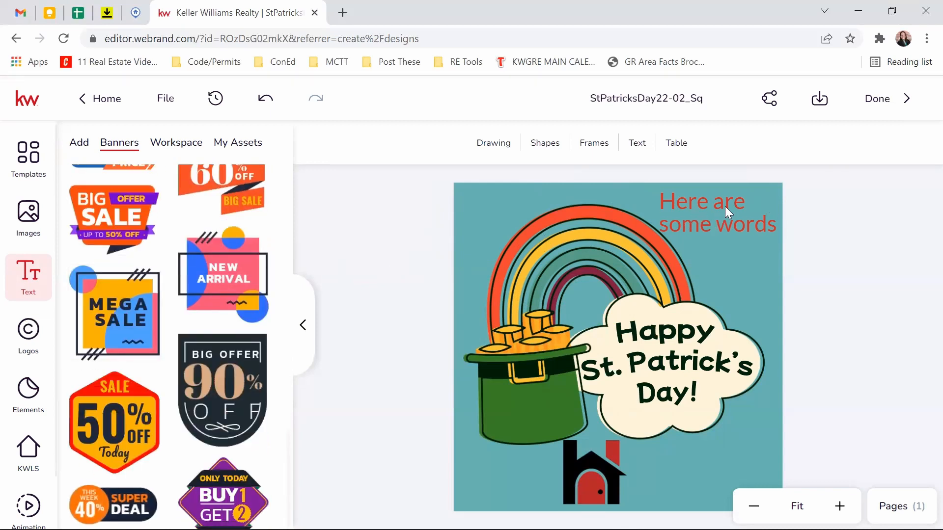
scroll(157, 318, down, 11)
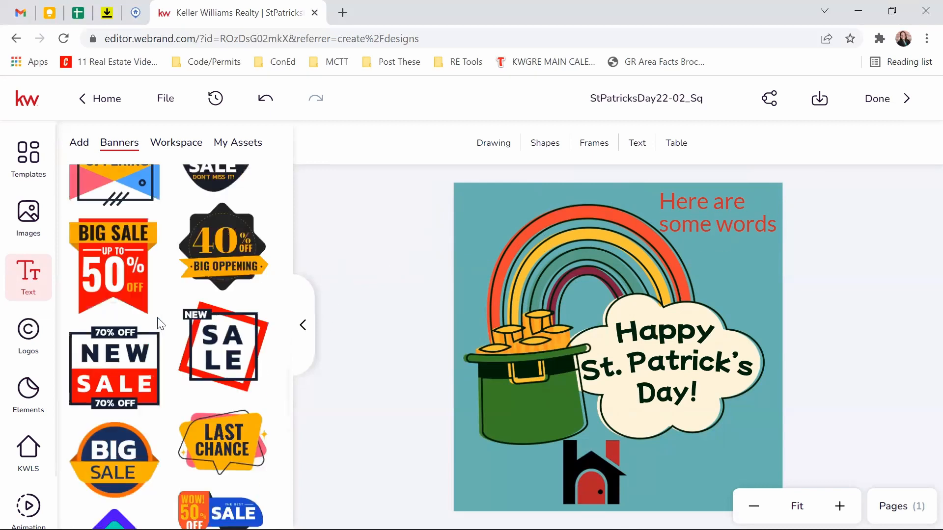
scroll(157, 319, up, 9)
scroll(157, 319, up, 5)
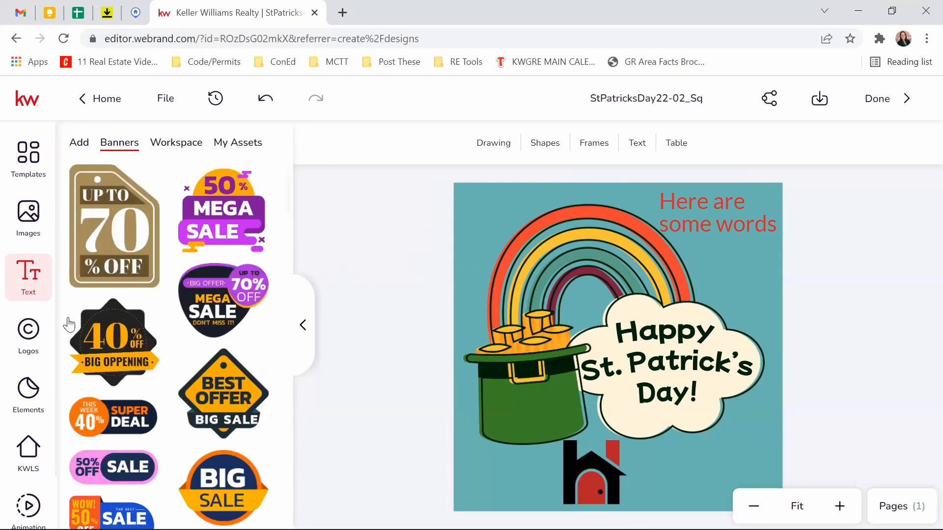
click(27, 343)
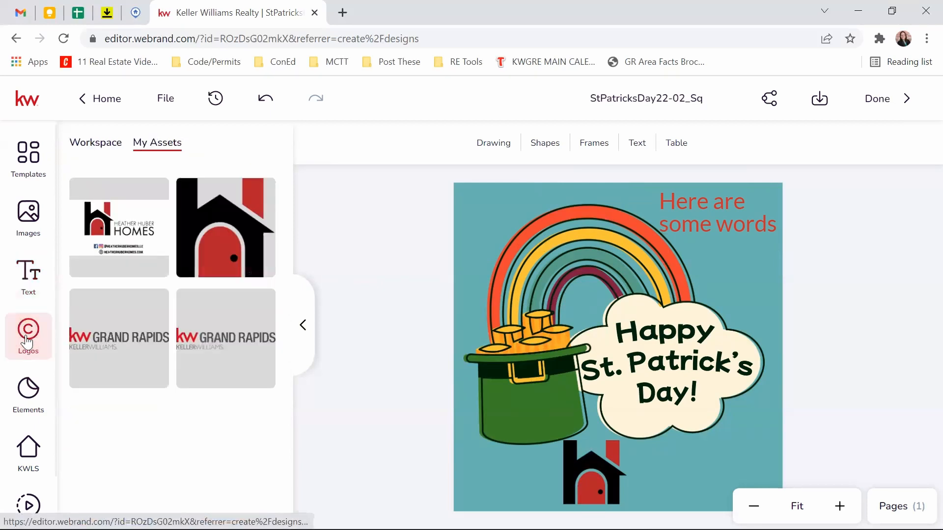
Step: Browse the logos in the Workspace KW folder, then return to the Workspace folder list
click(105, 142)
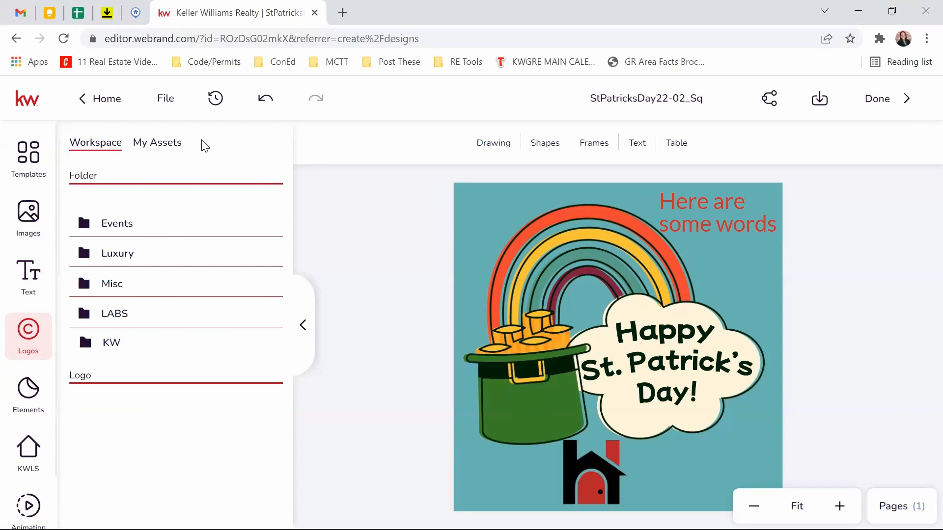
click(106, 346)
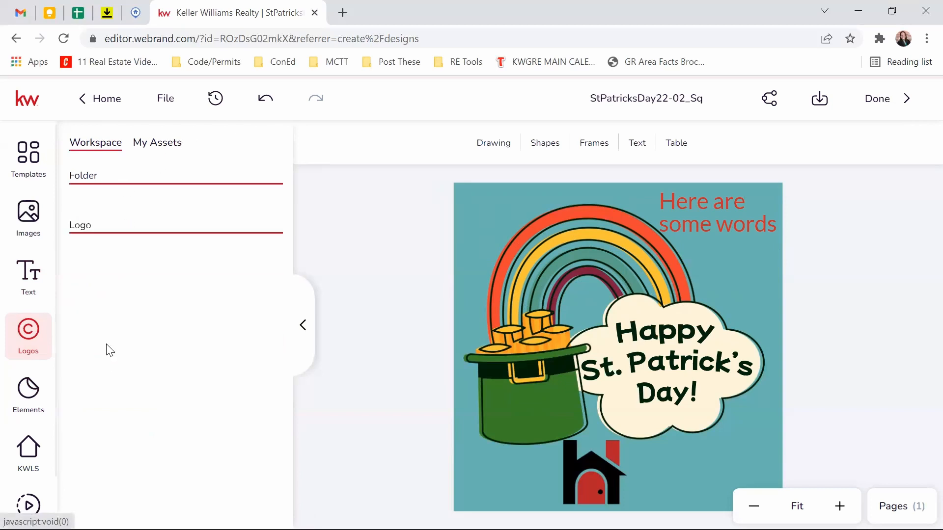
scroll(179, 337, down, 10)
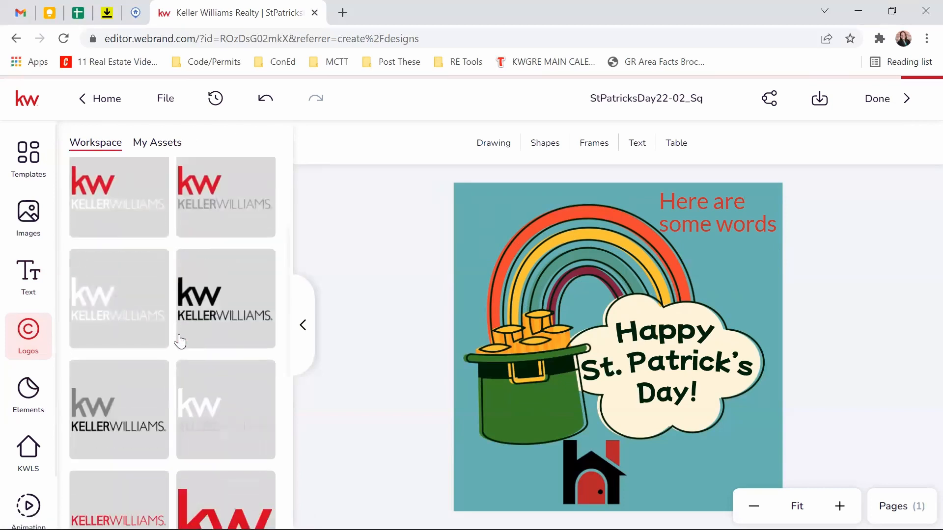
scroll(180, 340, up, 10)
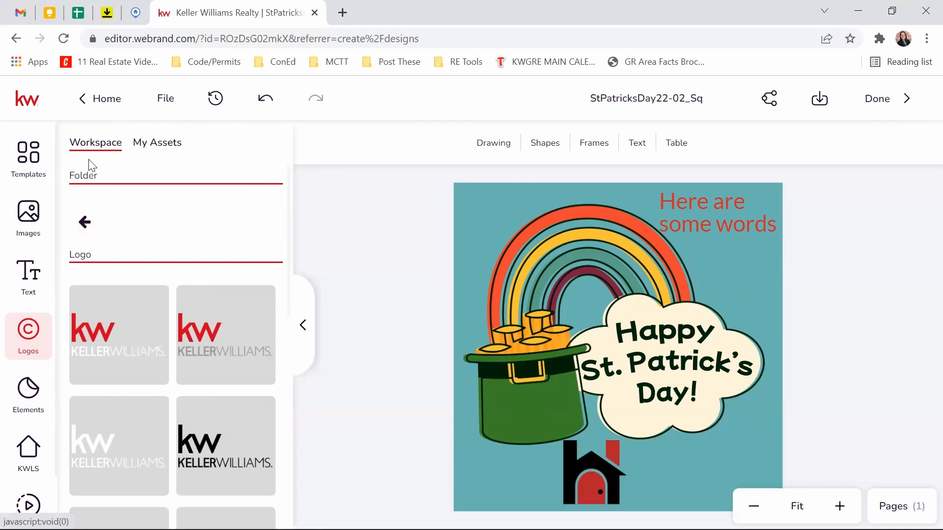
click(84, 223)
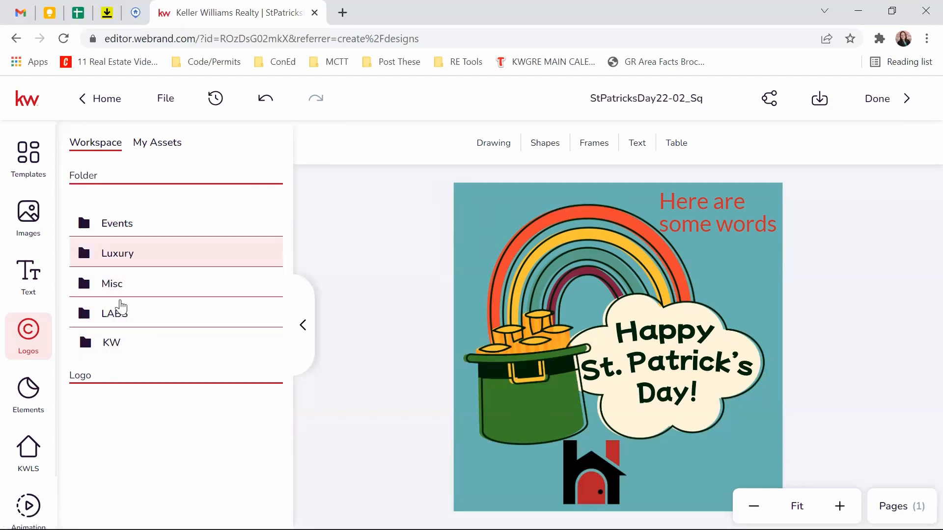
Step: Add the leaf-tipped arrow element to the design and nudge the rainbow image upward
click(41, 415)
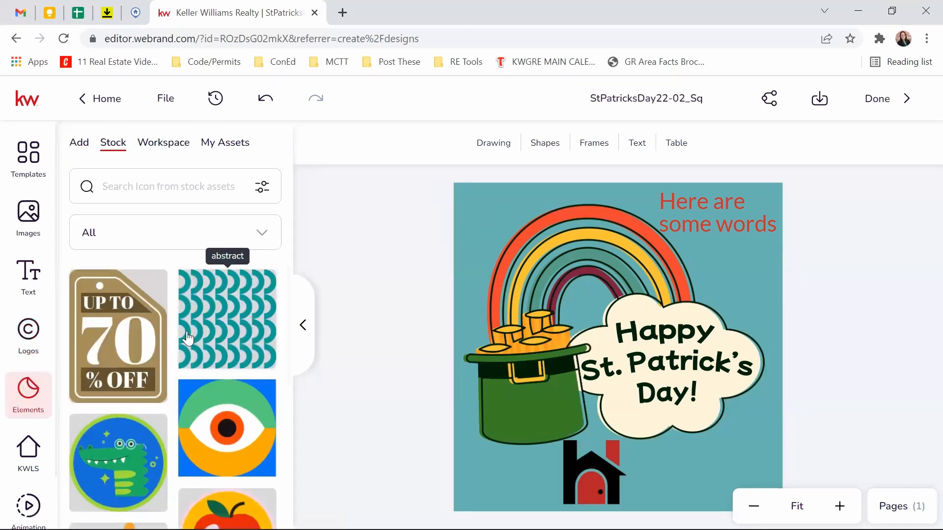
scroll(185, 337, down, 5)
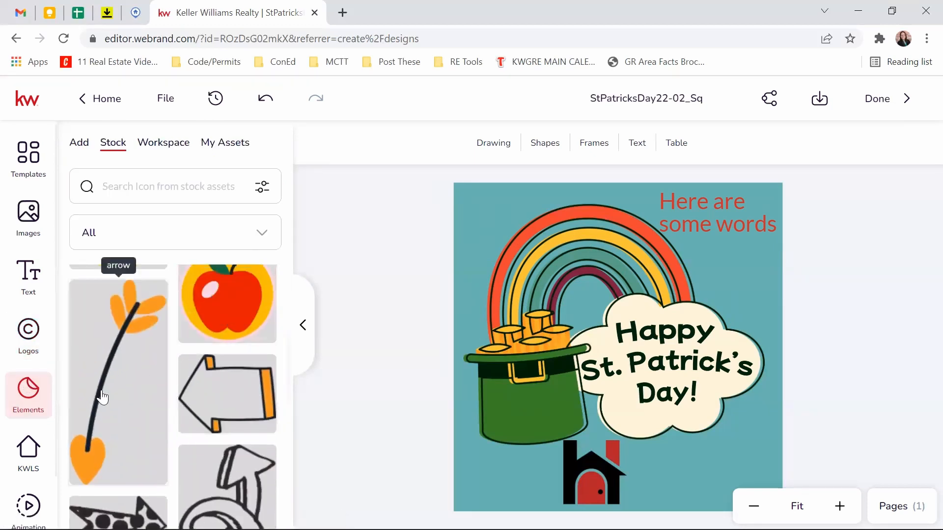
click(105, 396)
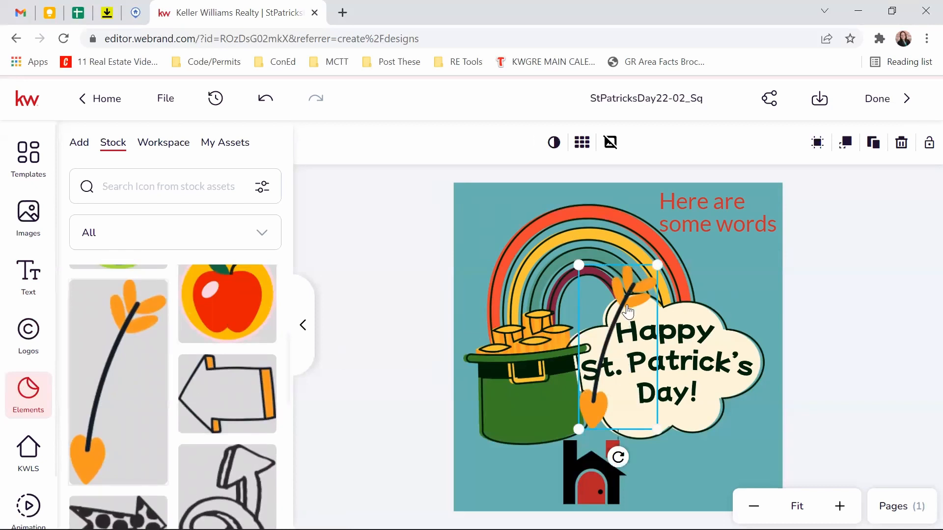
drag(651, 271, 661, 261)
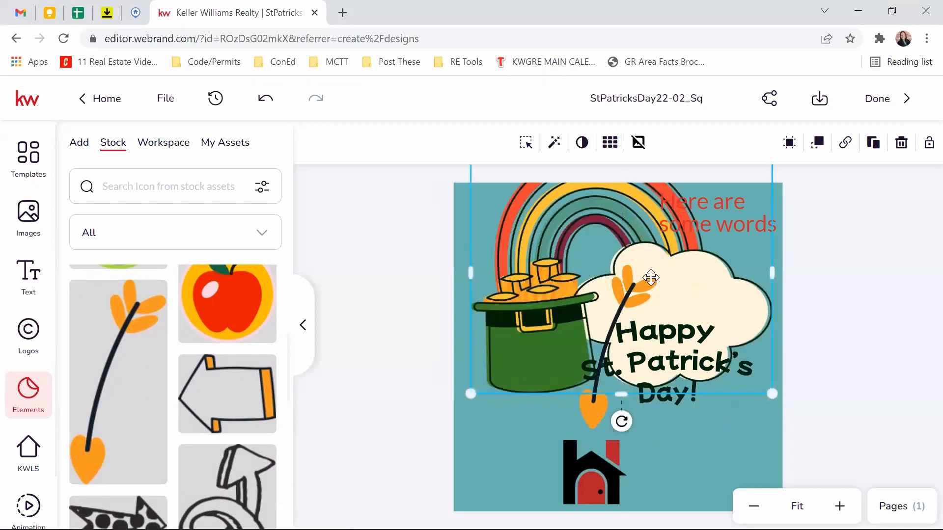
Step: Enlarge the arrow and set it at a low tilt, then filter elements to Animals
click(596, 409)
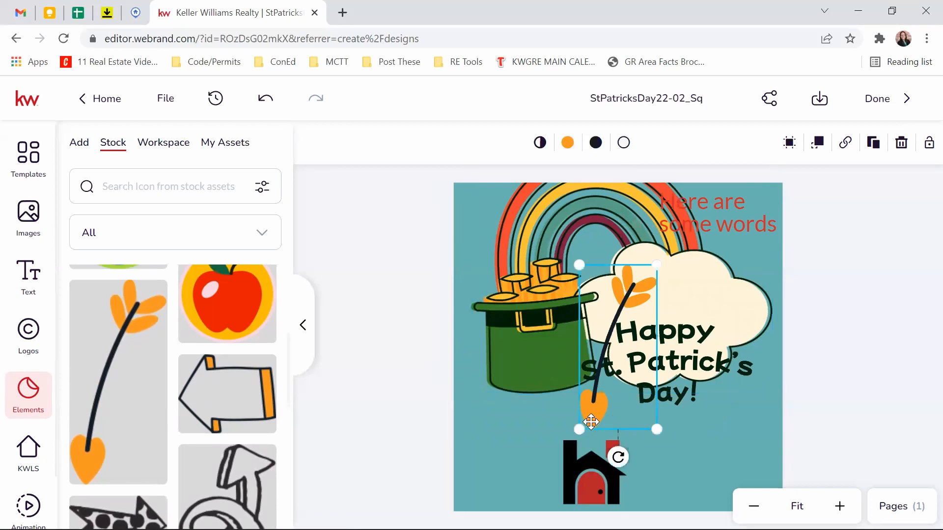
drag(596, 403, 495, 475)
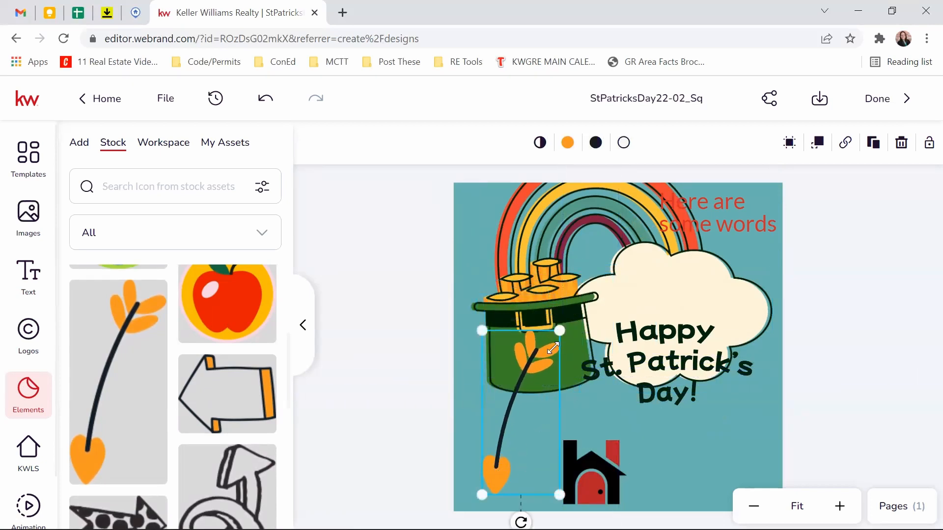
drag(559, 493, 596, 371)
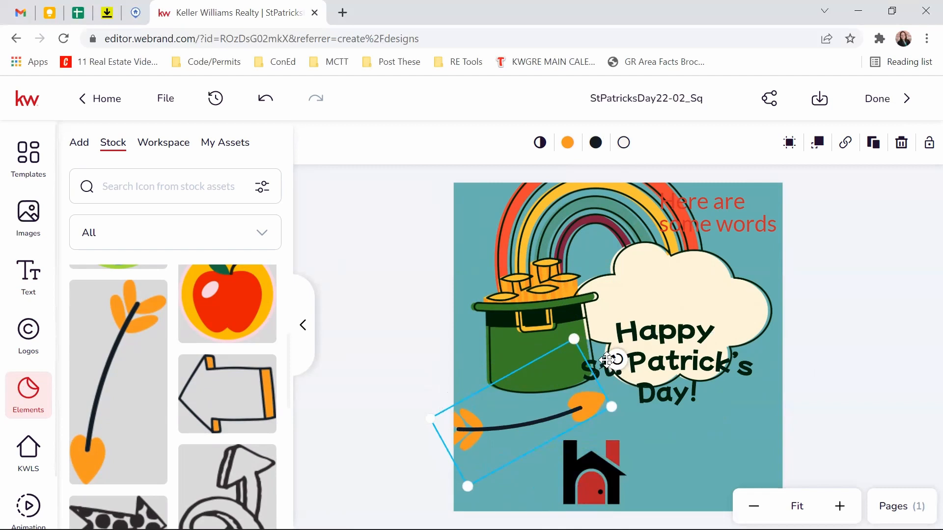
drag(617, 360, 550, 300)
drag(665, 378, 655, 318)
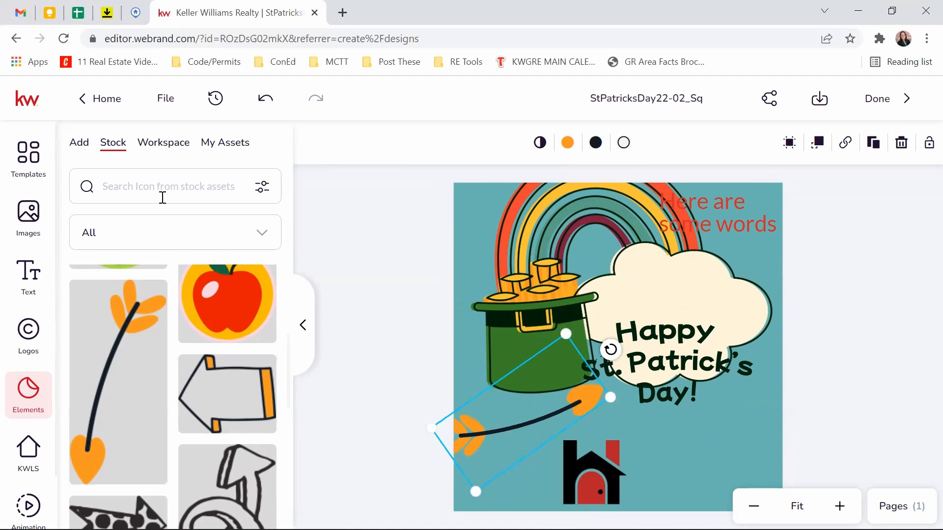
click(244, 238)
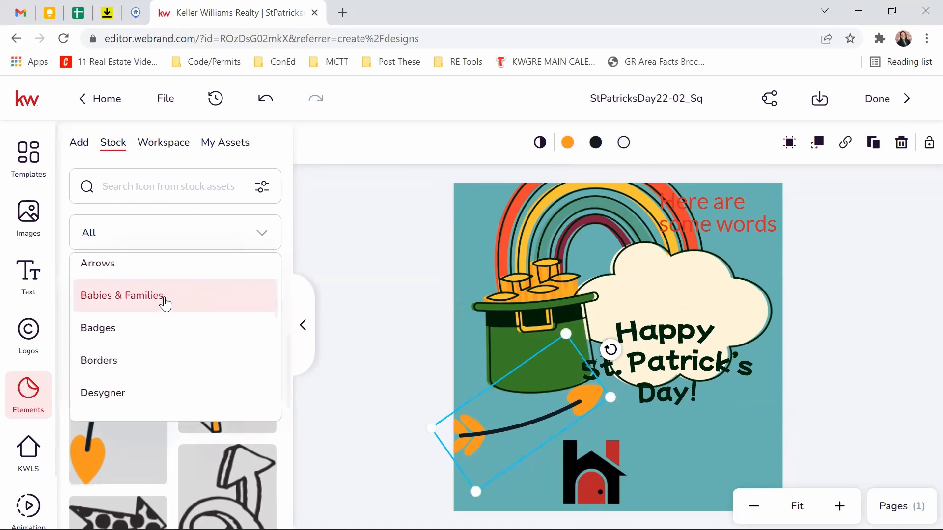
click(117, 314)
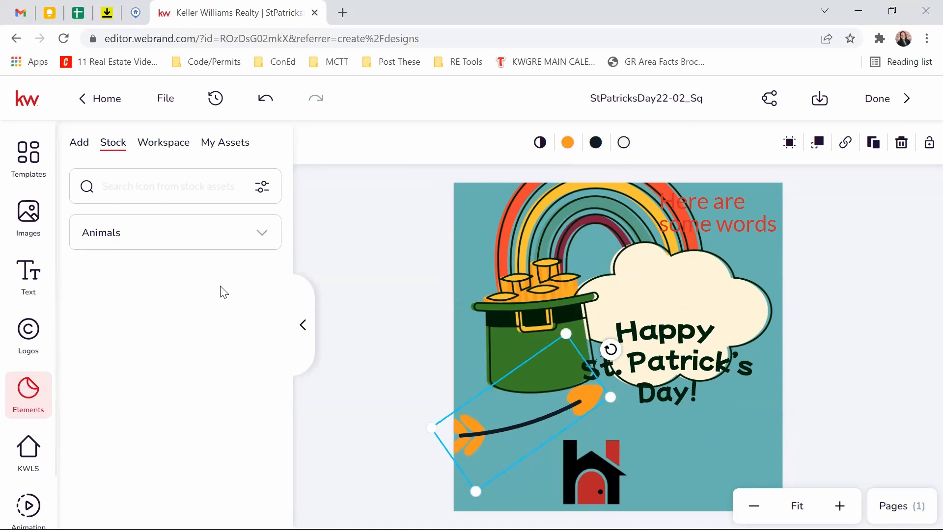
Step: Add the flying unicorn element, shrink it, and move it to the bottom-right corner
click(118, 324)
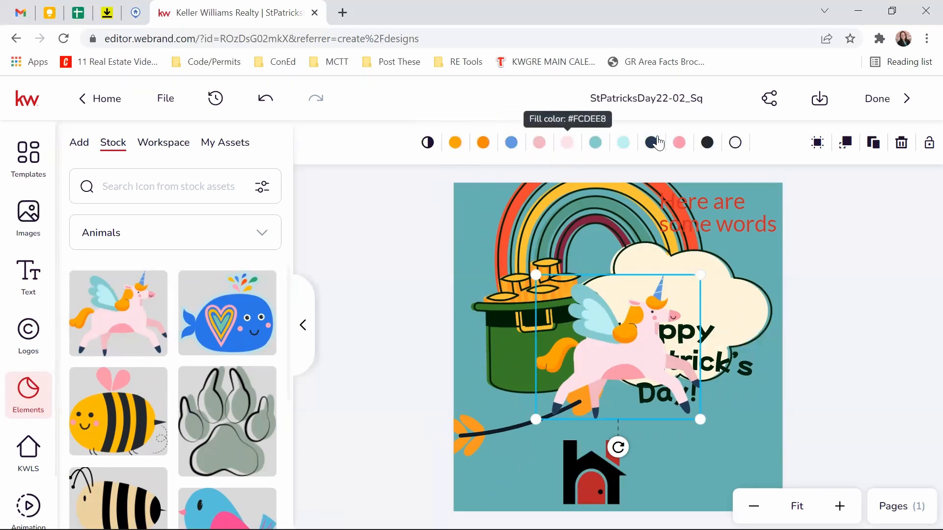
drag(700, 275, 611, 353)
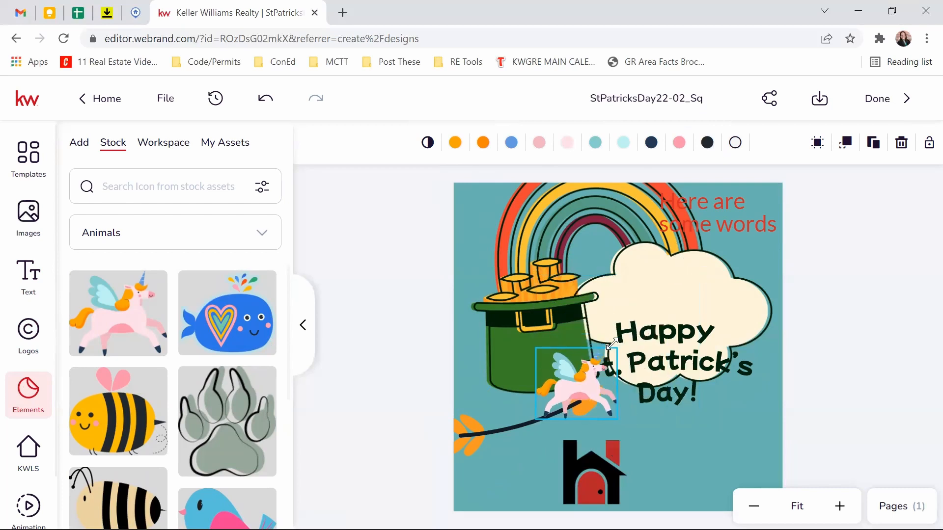
drag(575, 396, 716, 453)
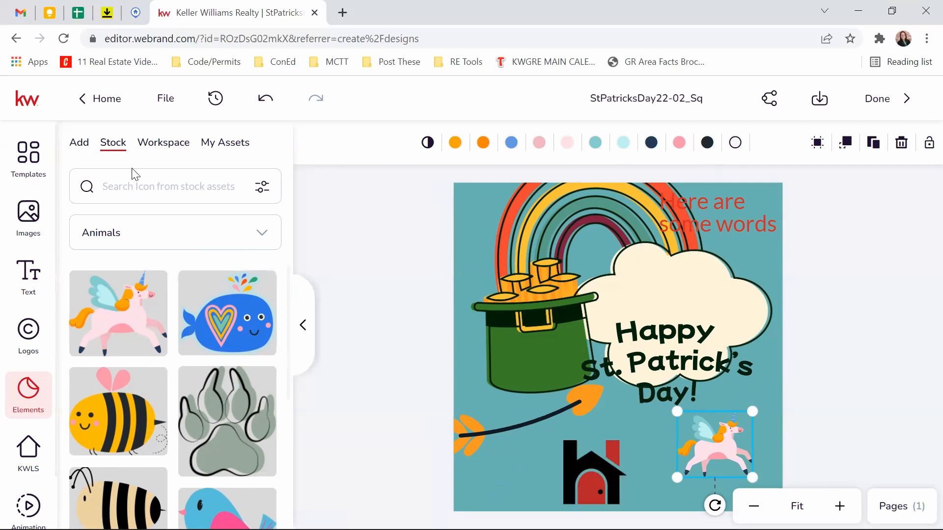
scroll(208, 431, down, 5)
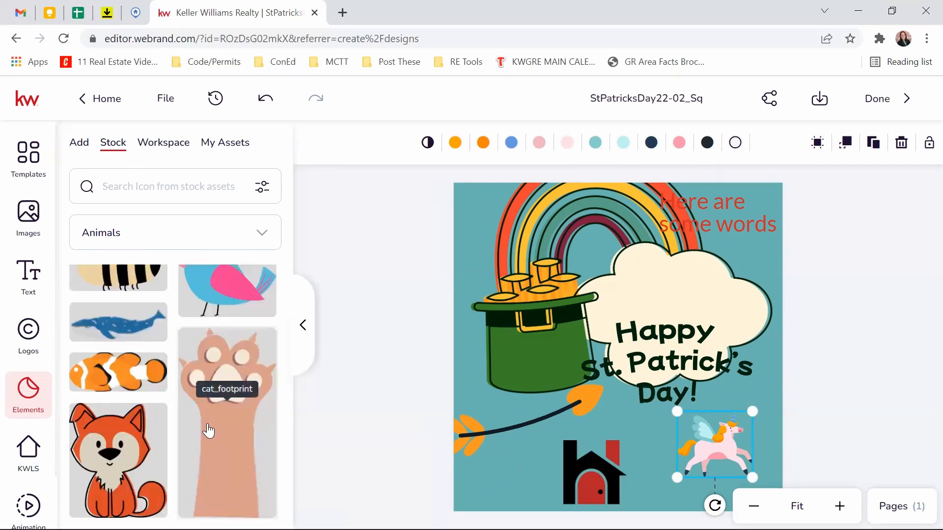
scroll(209, 431, up, 5)
Step: Add the red envelope icon from Workspace elements, shrink it, and position it beneath the pot of gold
click(161, 144)
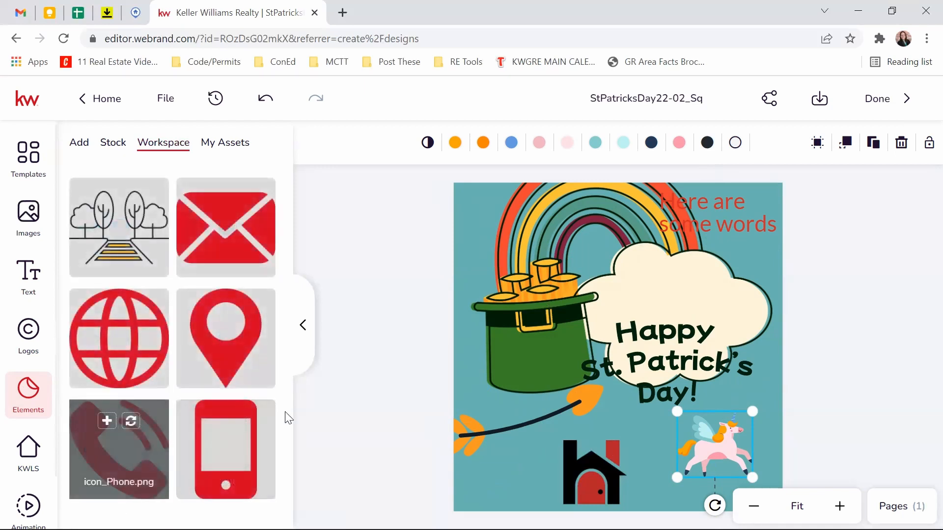
mouse_move(224, 207)
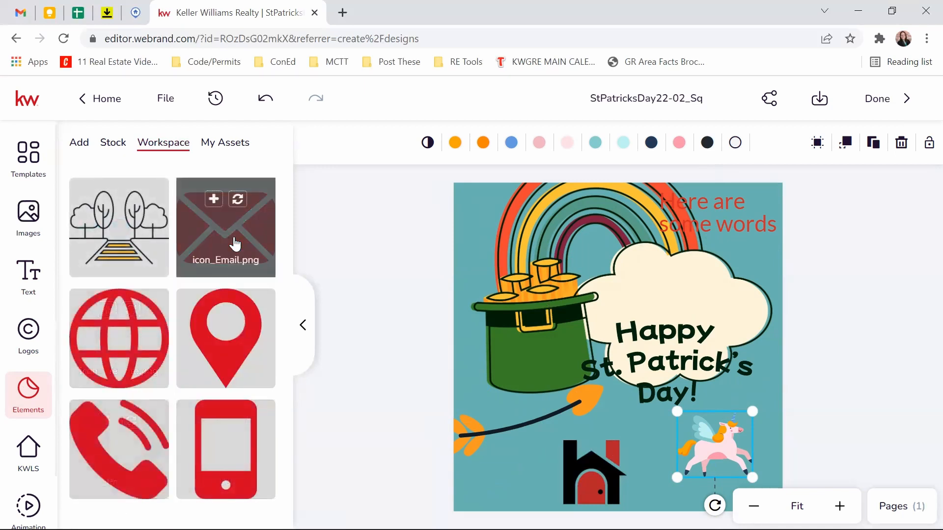
mouse_move(223, 225)
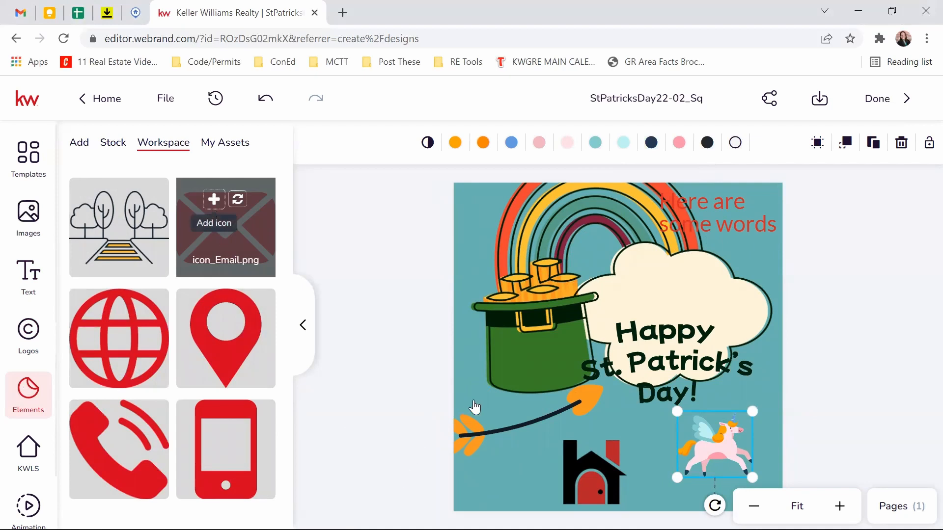
drag(700, 286, 543, 362)
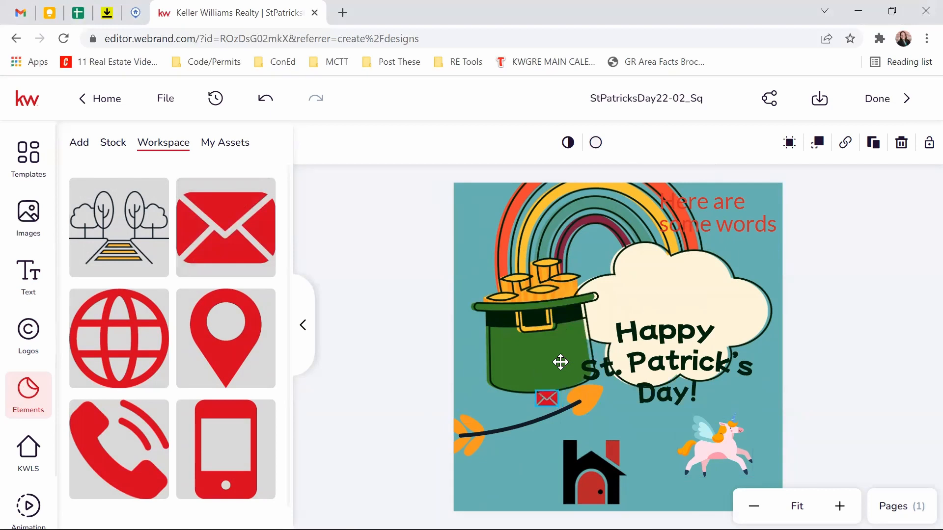
click(546, 400)
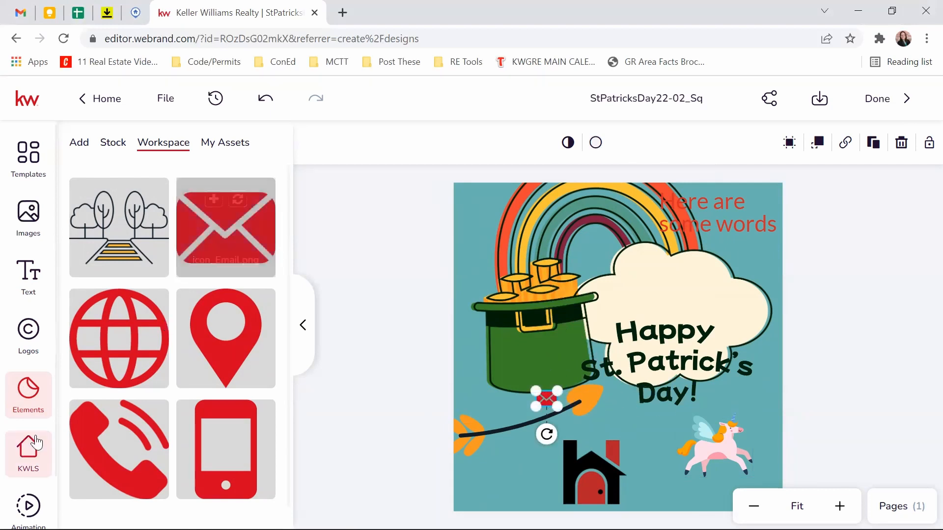
Step: Open the KWLS listing search panel, then exit toward Home, triggering the unsaved-changes prompt
click(23, 453)
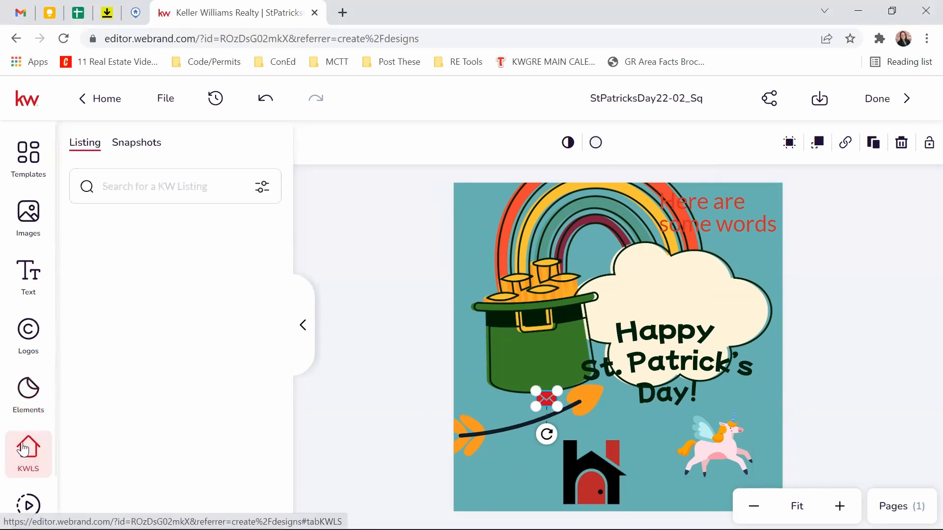
scroll(47, 351, down, 2)
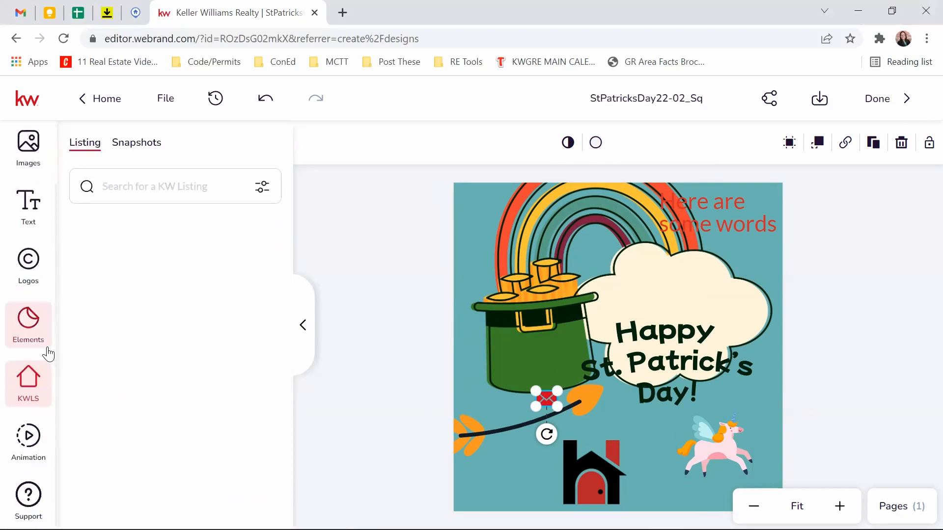
scroll(34, 361, up, 2)
scroll(34, 367, down, 2)
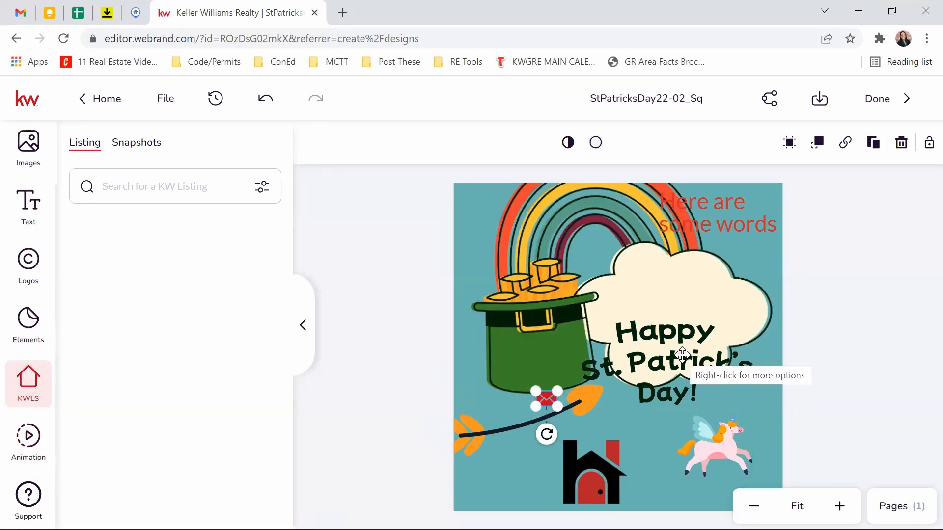
click(95, 98)
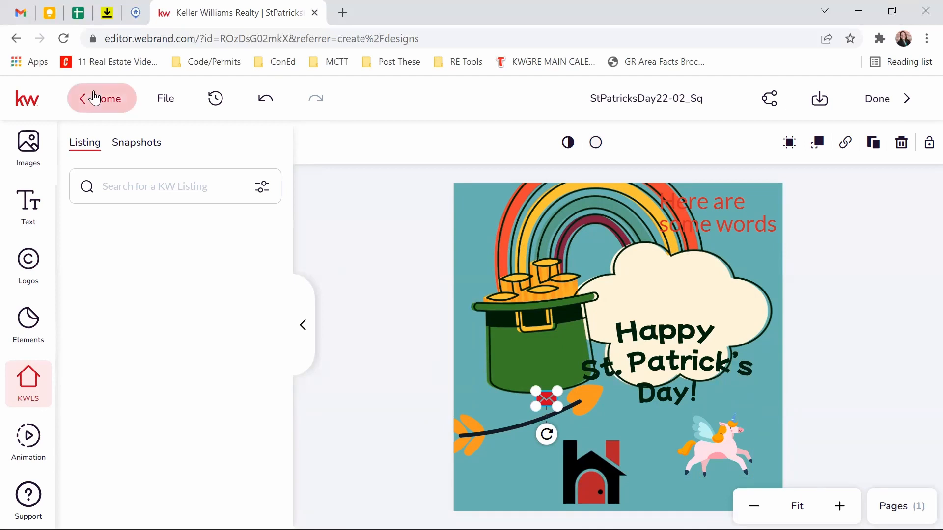
Step: Discard the design's unsaved changes and go to the Templates gallery
click(396, 352)
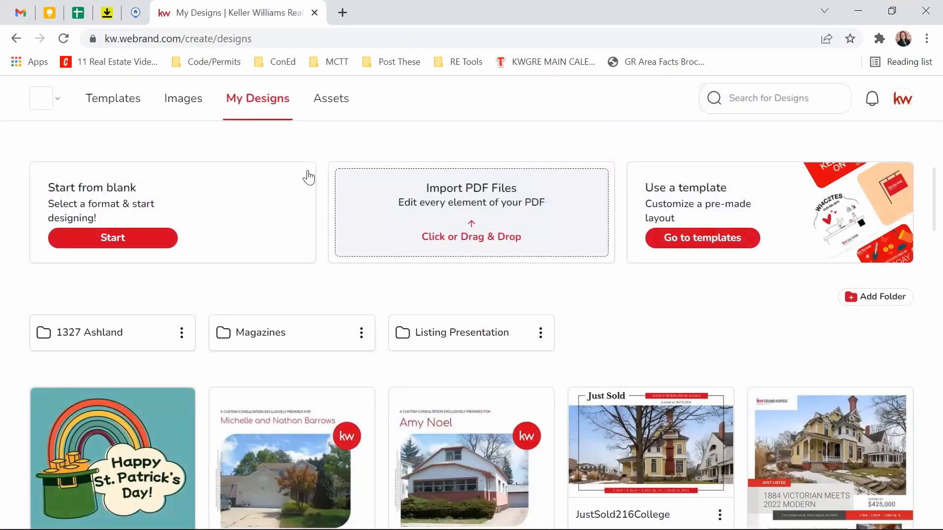
click(128, 114)
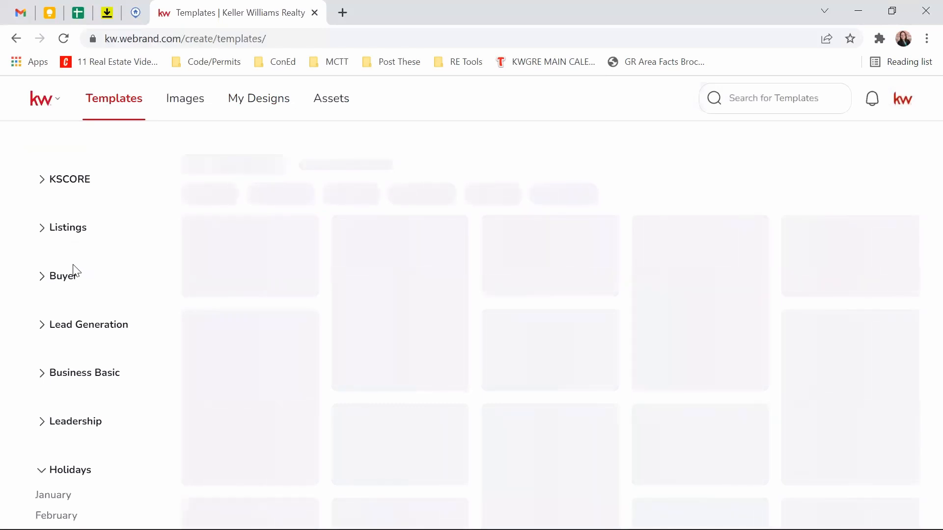
Step: Open the JustListed_06_FL template from Listings > Just Listed, filtered to Fliers - Letter
click(41, 231)
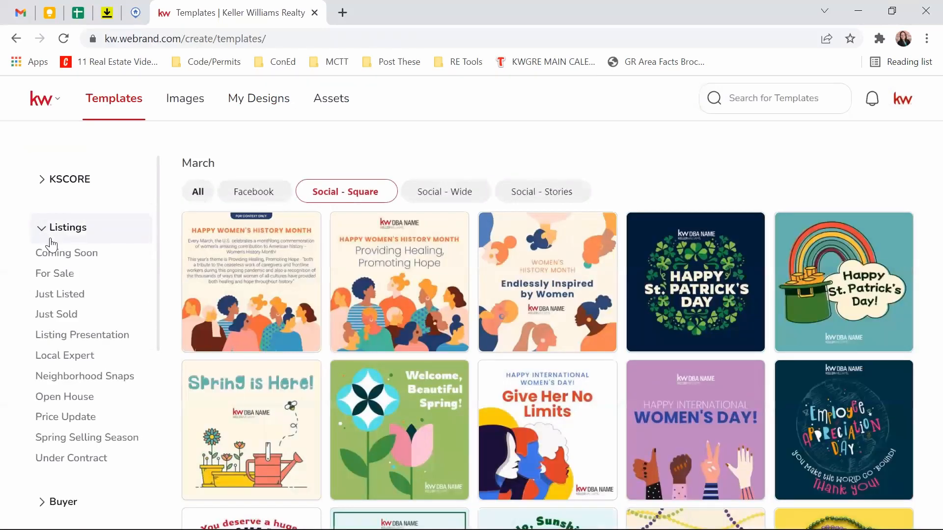
click(72, 296)
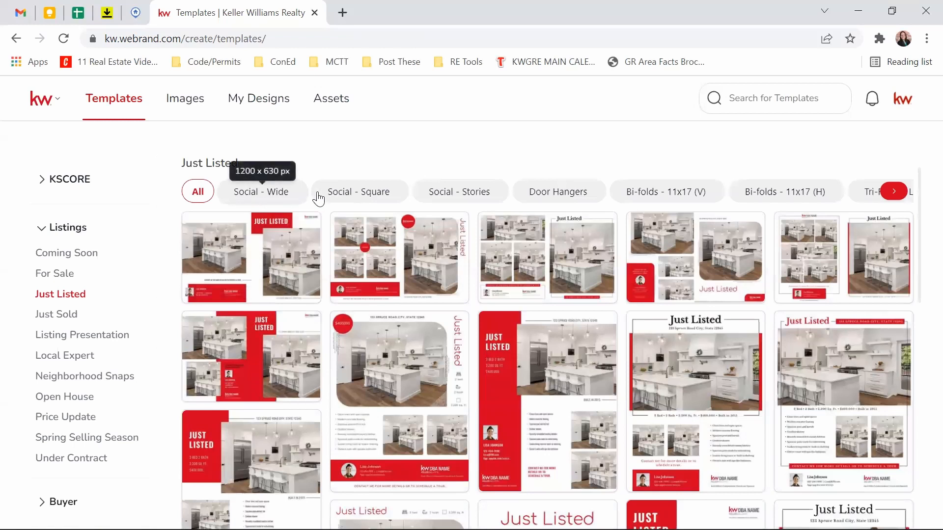
click(260, 195)
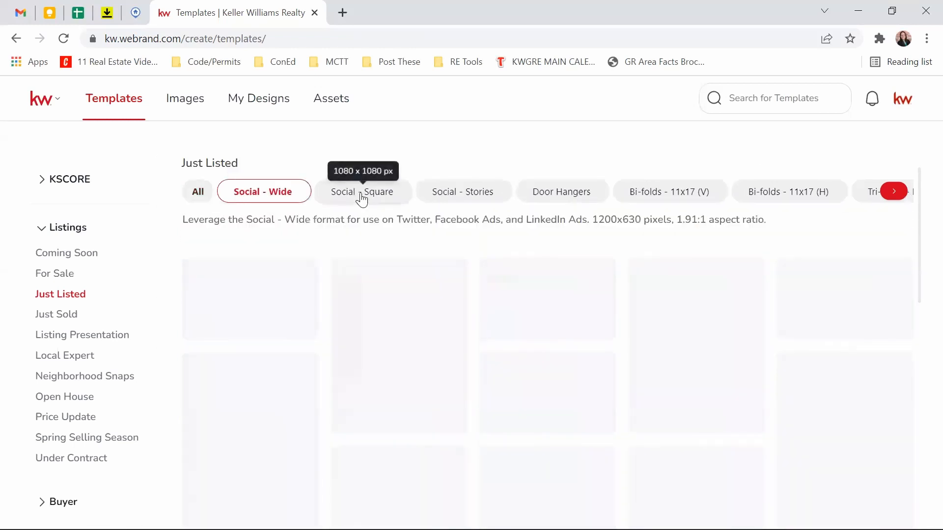
click(362, 196)
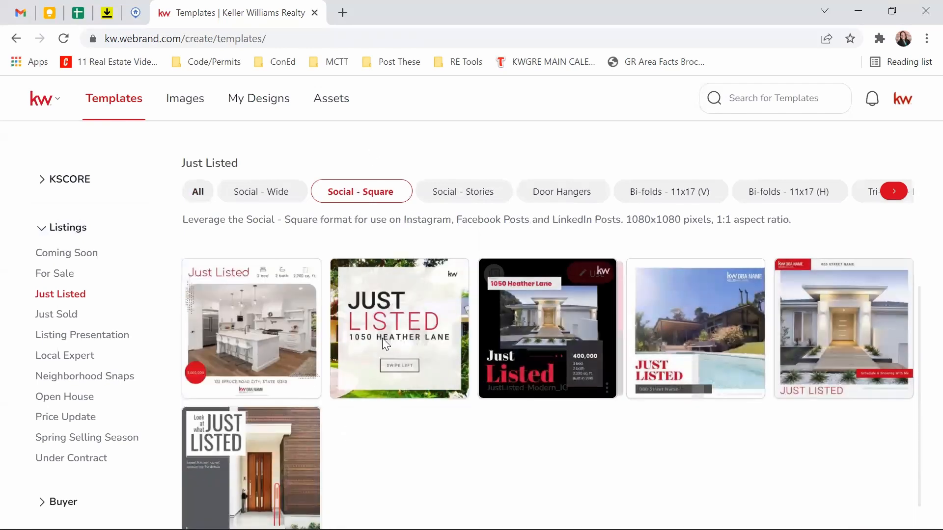
scroll(288, 463, down, 1)
scroll(289, 448, up, 1)
scroll(290, 448, up, 2)
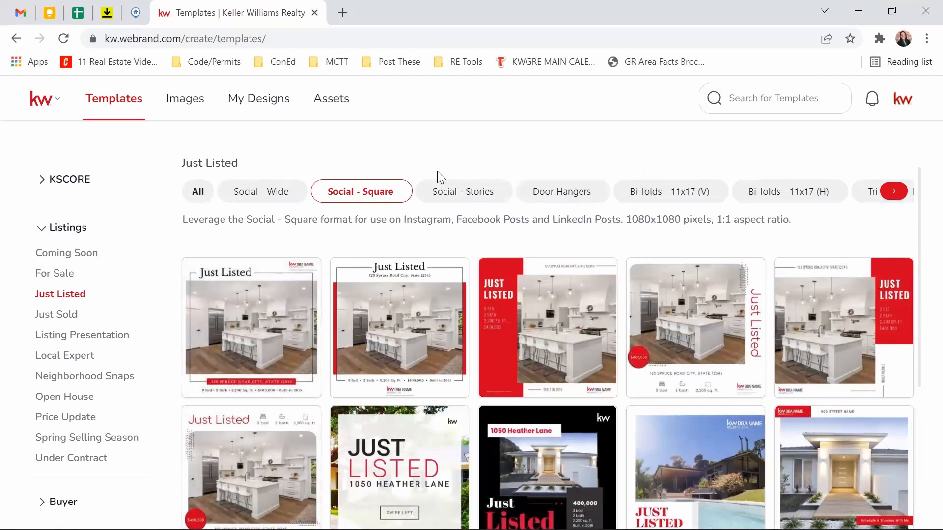
click(895, 191)
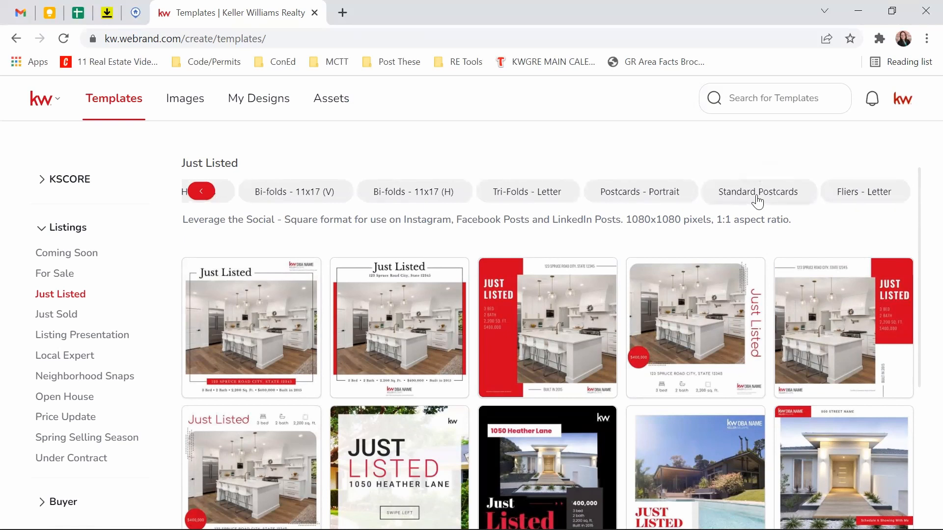
click(836, 195)
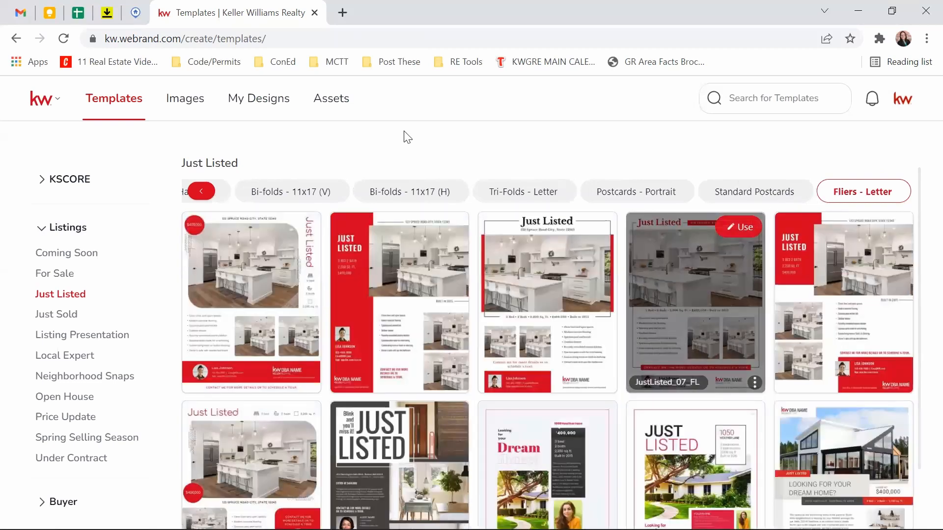
scroll(540, 256, down, 1)
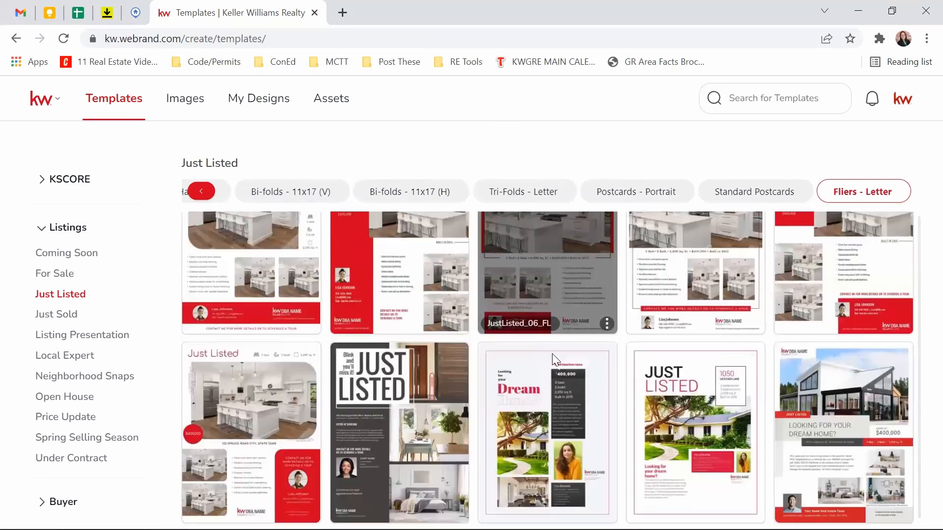
scroll(405, 393, up, 1)
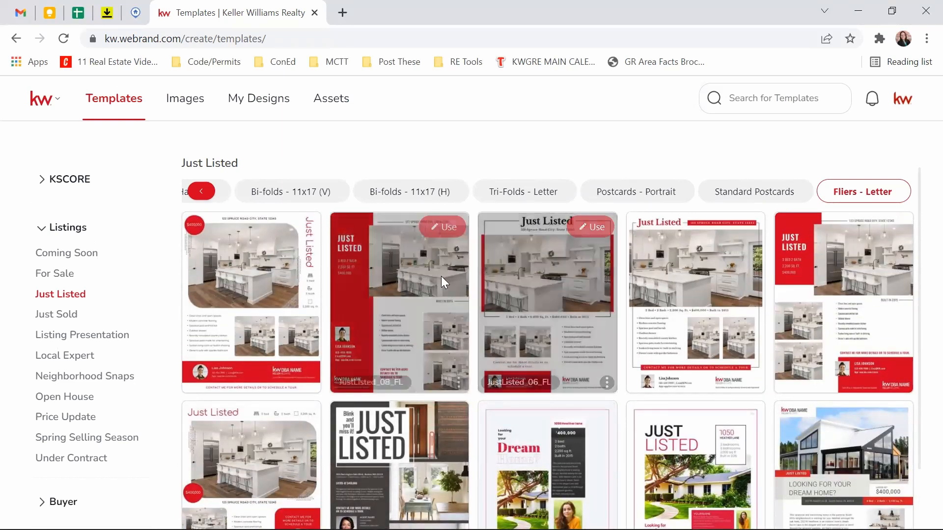
click(591, 228)
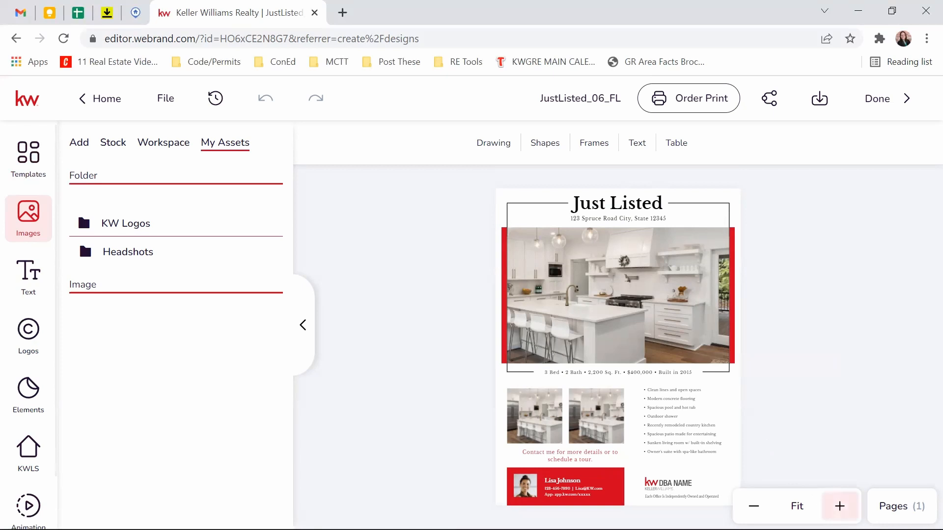
Step: Zoom in on the page and inspect the Just Listed heading text
click(839, 506)
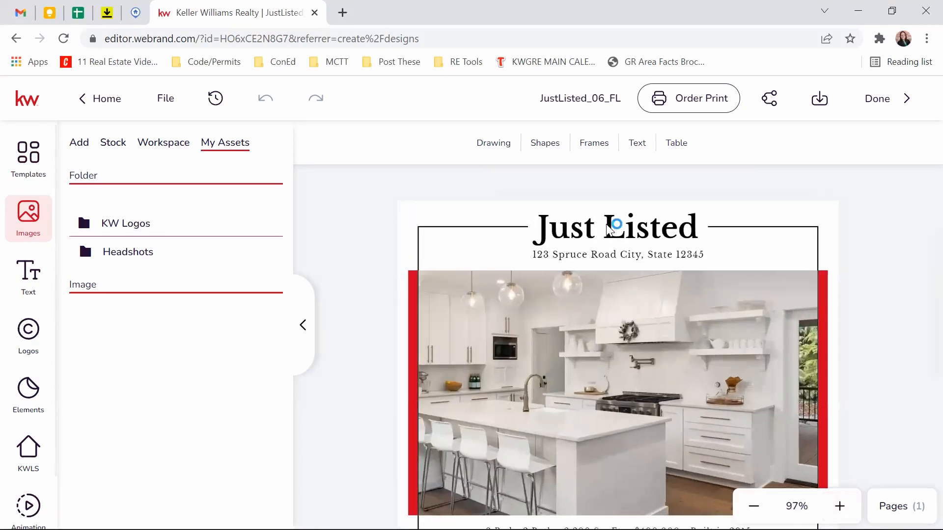
double_click(618, 230)
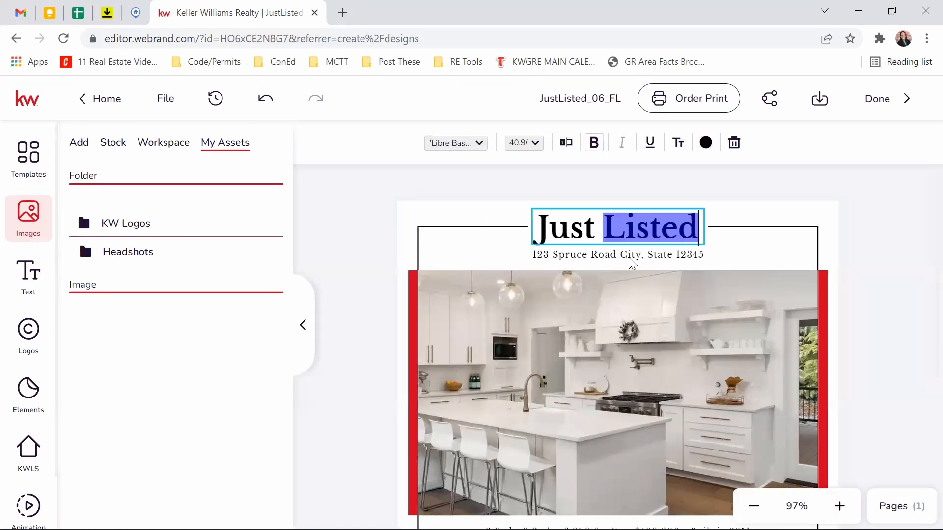
key(Escape)
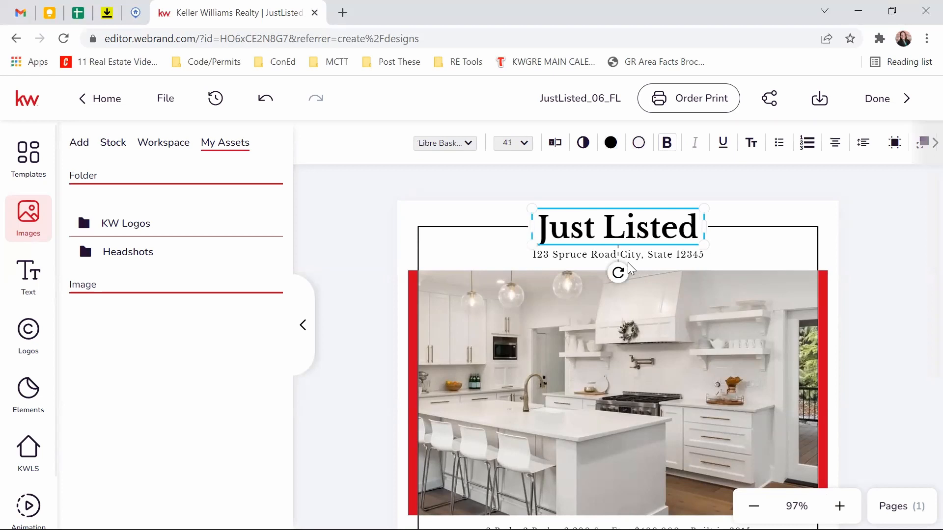
Step: Select the flier's address line and bring up the KWLS listing search panel
click(667, 259)
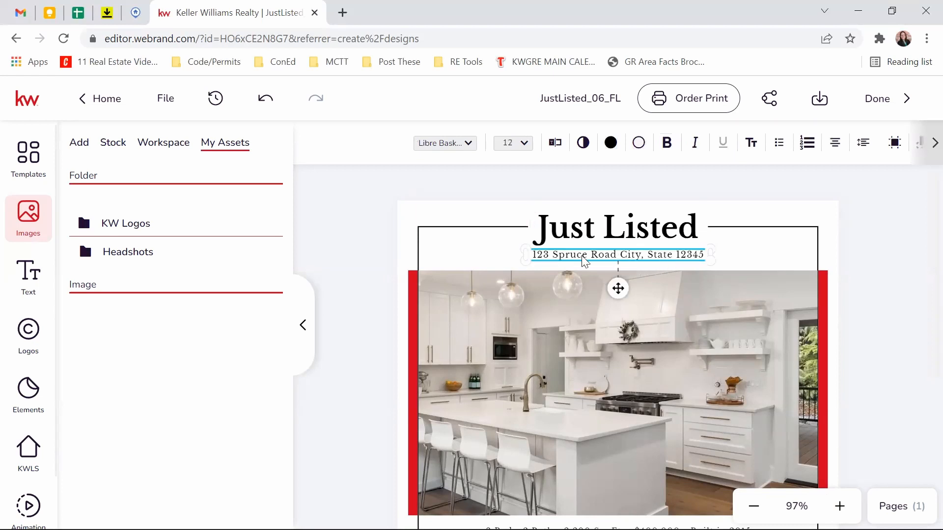
scroll(381, 273, down, 5)
scroll(383, 286, up, 5)
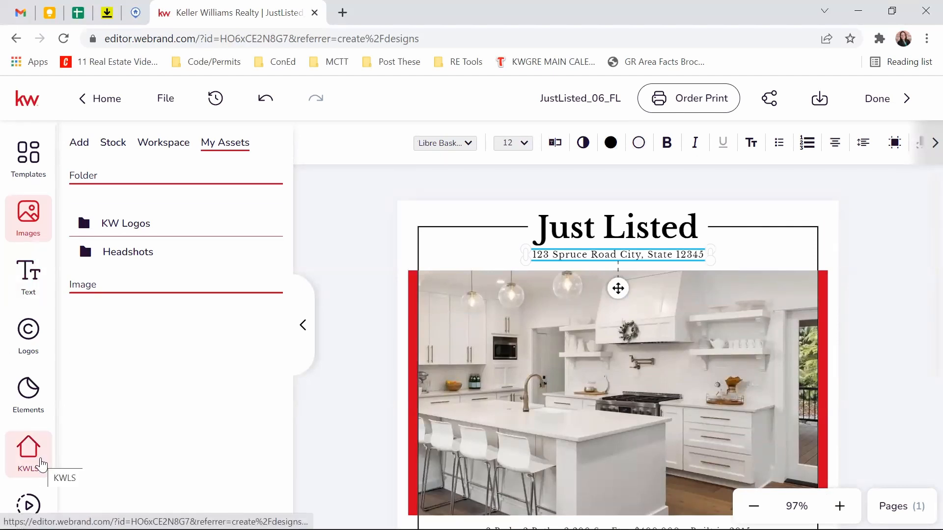
click(42, 464)
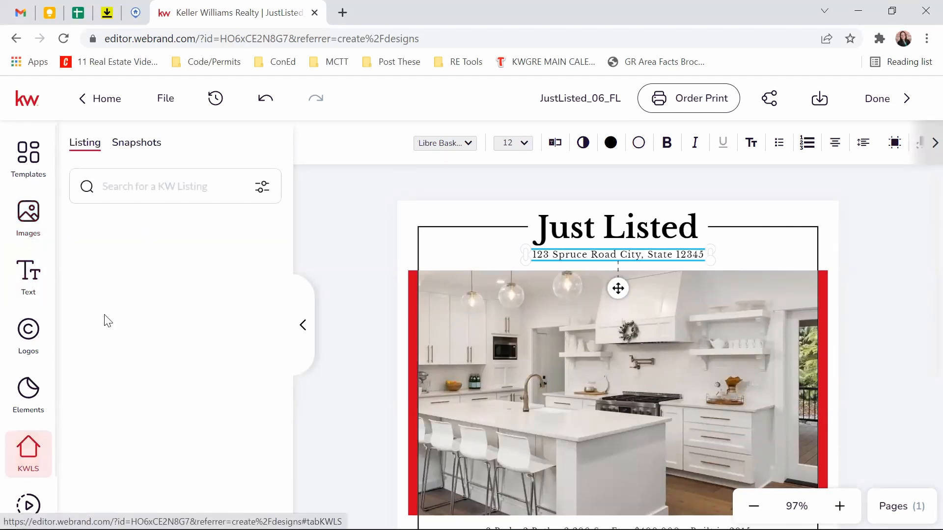
Step: Search listings by address, trying '2' and then adding 'ave' to the query
click(141, 188)
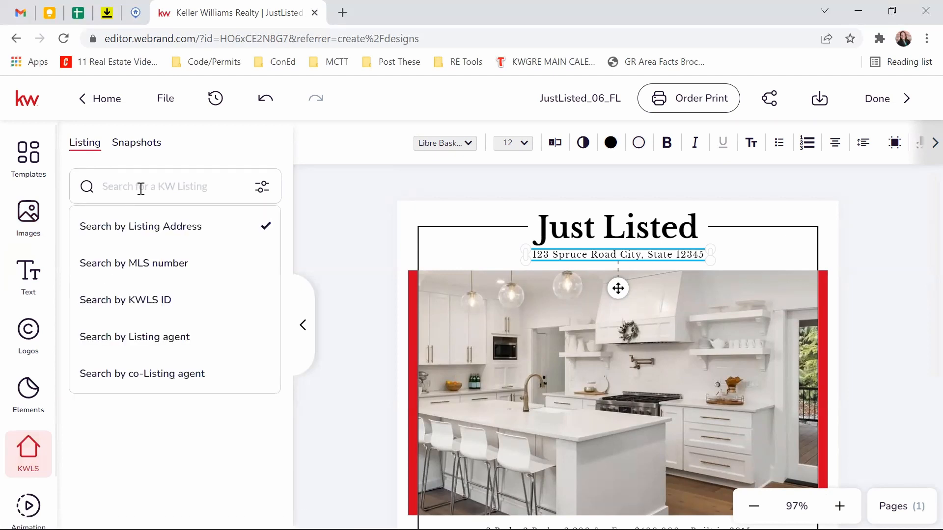
key(Return)
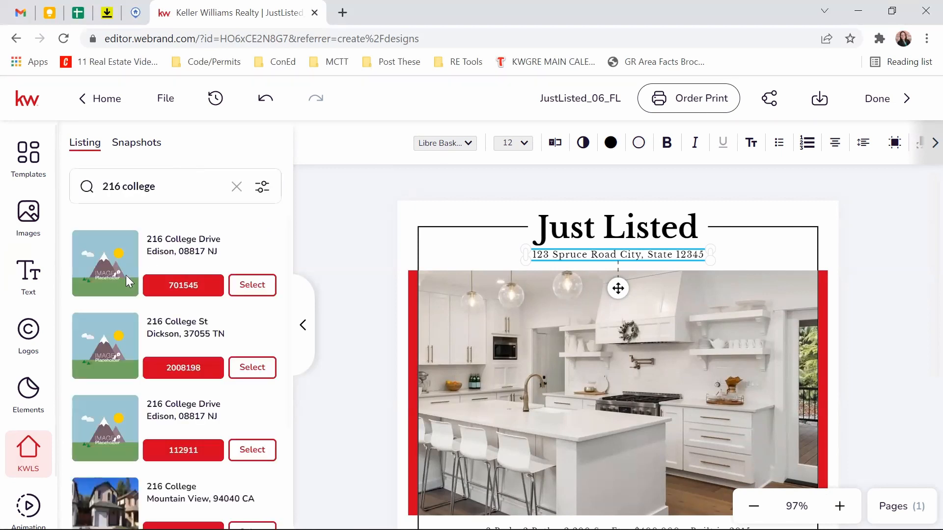
scroll(131, 300, down, 3)
scroll(130, 309, down, 3)
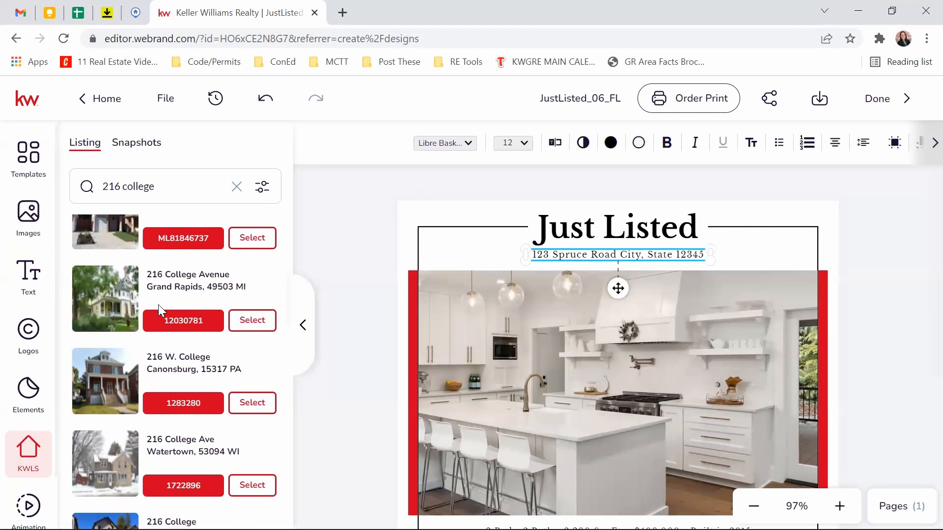
click(164, 185)
text(av)
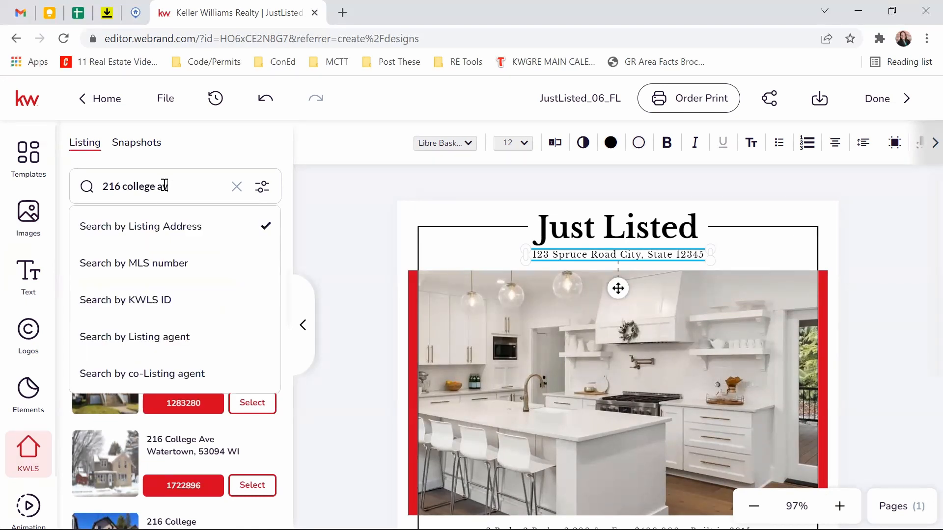
text(e)
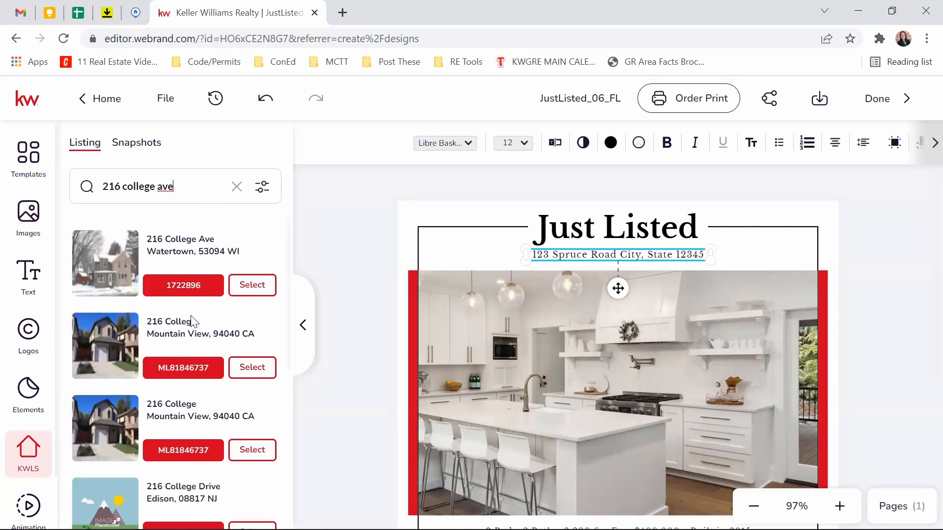
scroll(178, 307, down, 3)
scroll(179, 307, up, 3)
scroll(151, 286, down, 15)
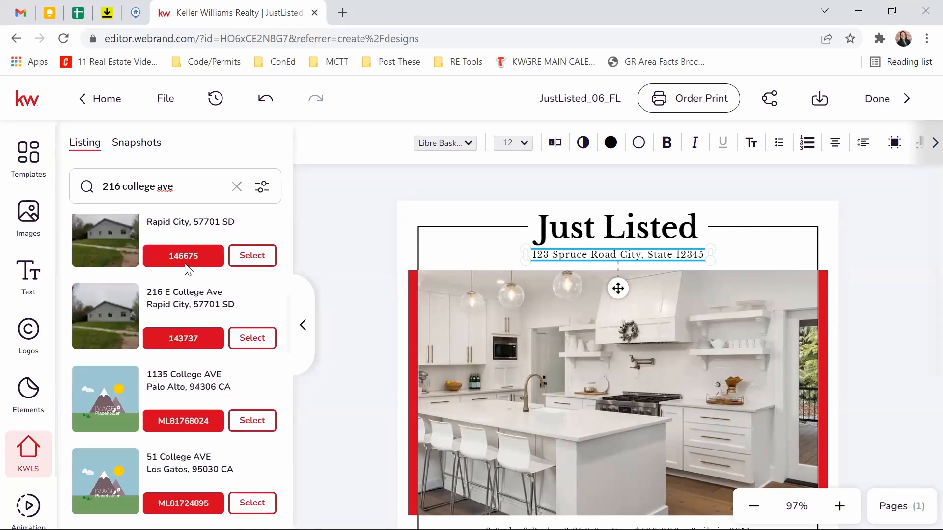
scroll(186, 265, down, 12)
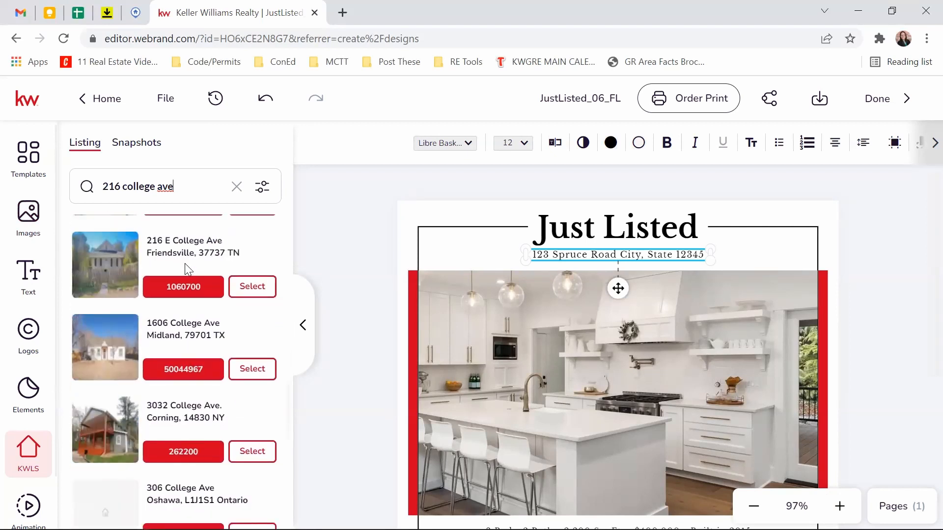
scroll(184, 263, down, 13)
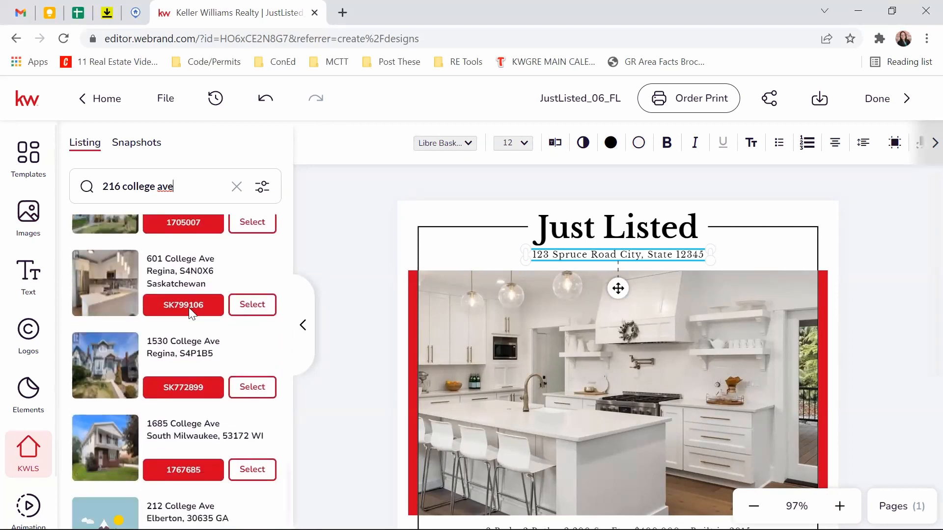
scroll(190, 375, up, 20)
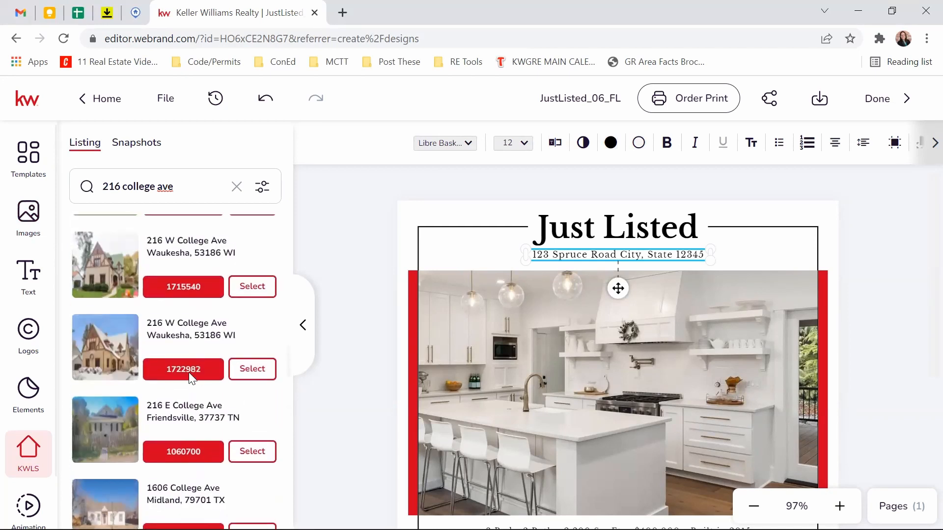
Step: Switch to Search by Listing agent, try an agent's name, then start typing 123
click(200, 188)
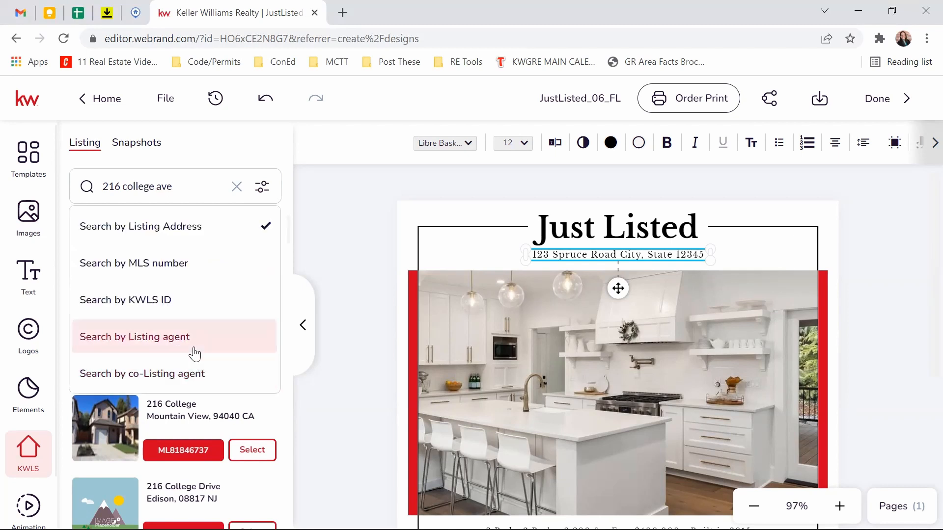
click(202, 179)
drag(188, 193, 50, 187)
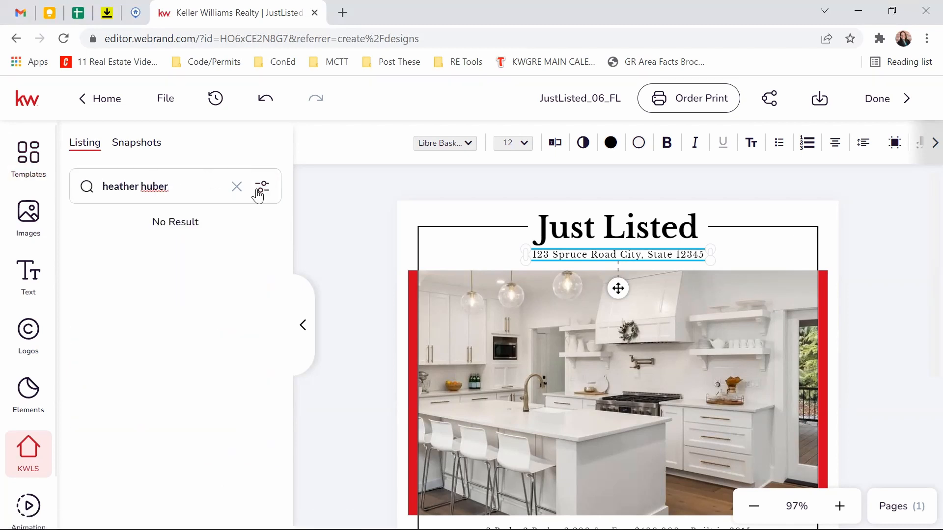
drag(208, 193, 3, 174)
text(123 main)
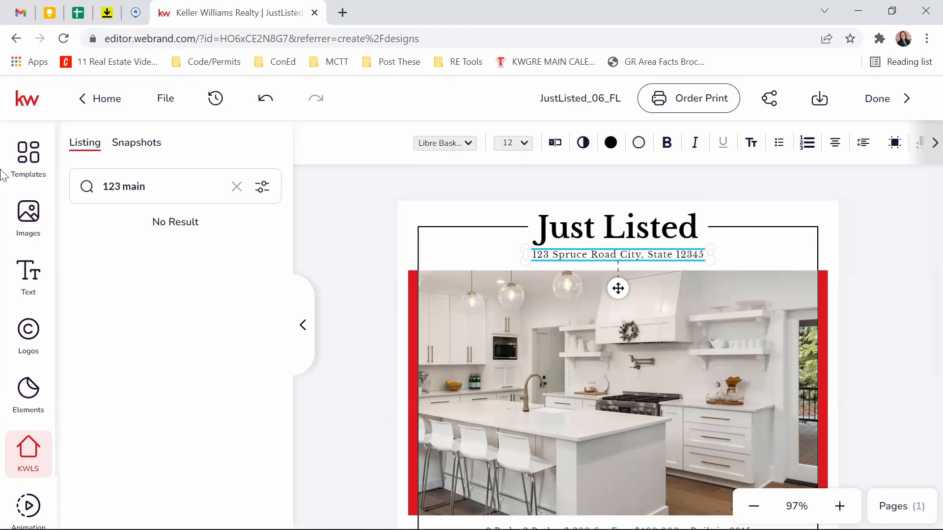
Step: Return to Search by Listing Address and select 123 Main, Alameda from the '123 main' results
click(262, 187)
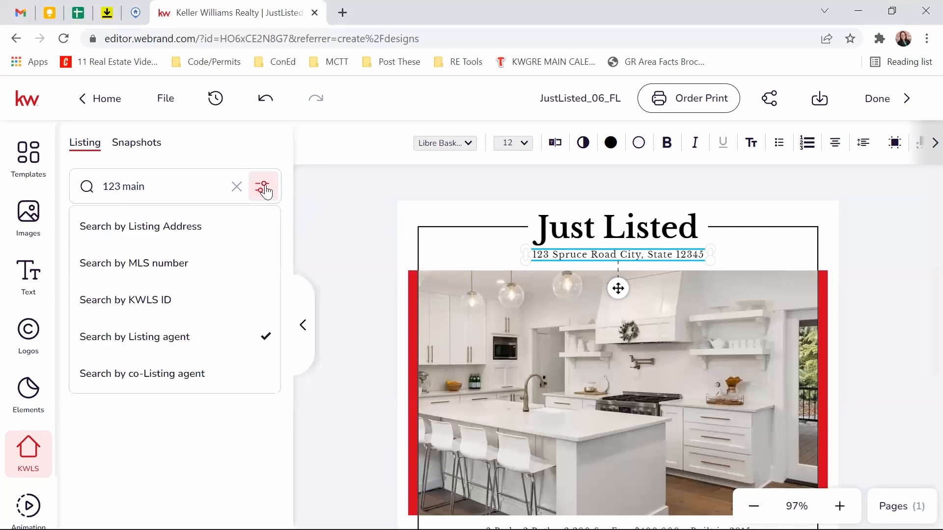
click(147, 231)
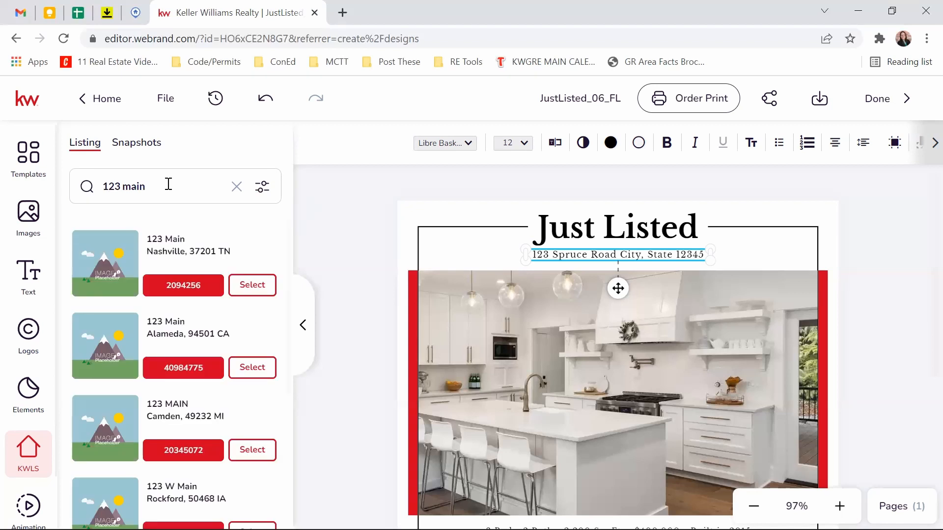
scroll(125, 311, down, 5)
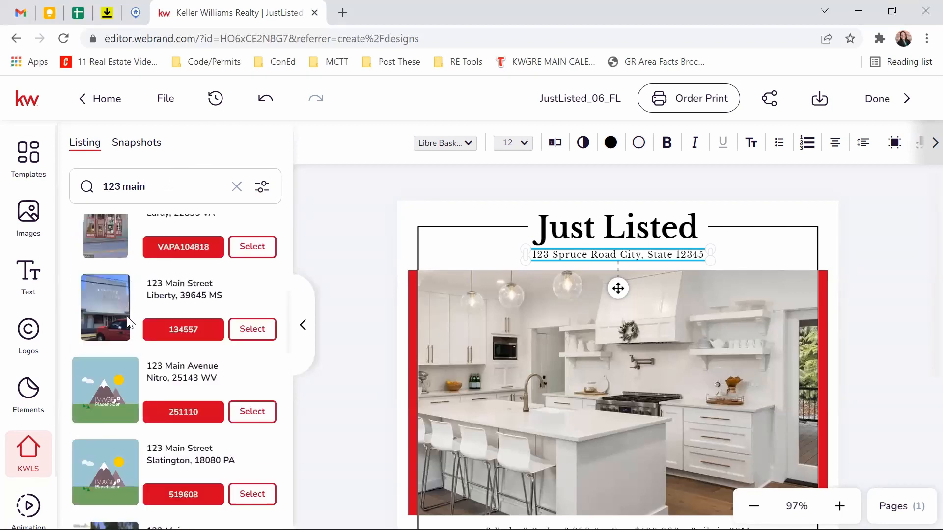
scroll(141, 357, up, 5)
scroll(186, 280, down, 3)
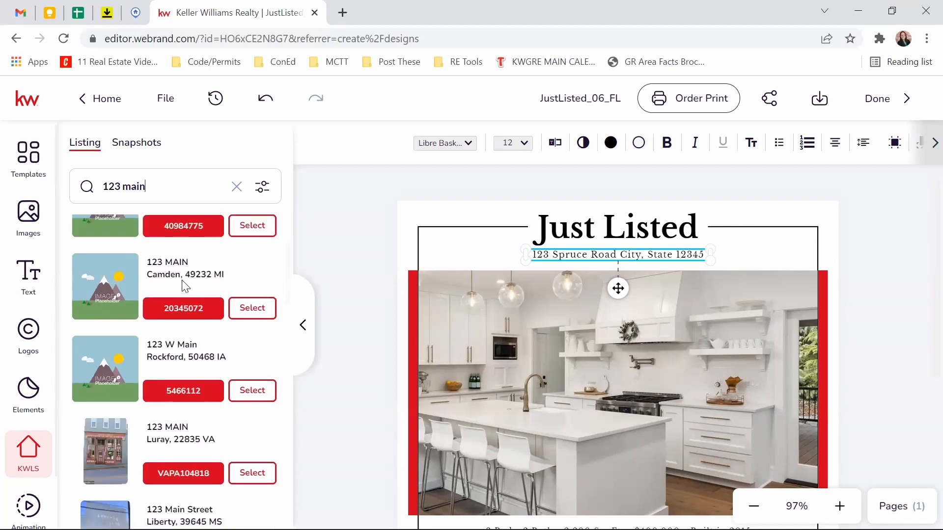
scroll(187, 280, down, 1)
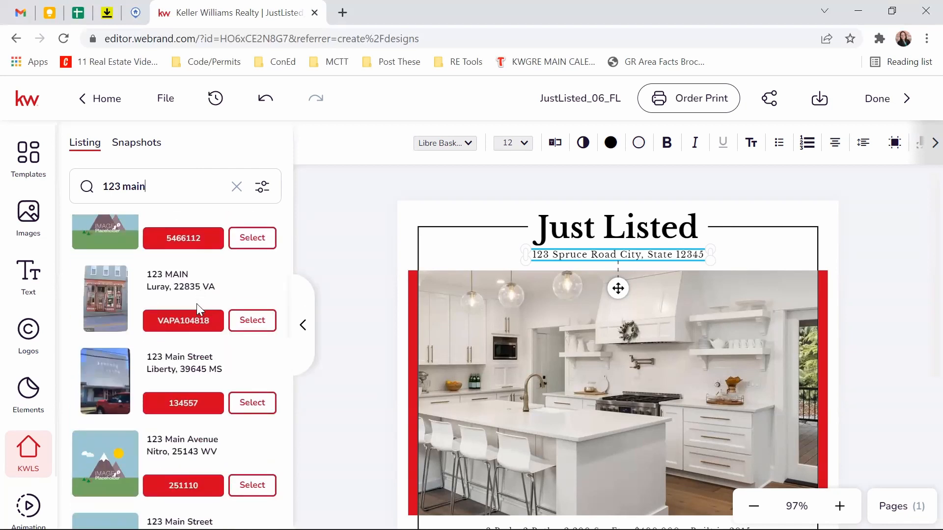
scroll(197, 317, down, 4)
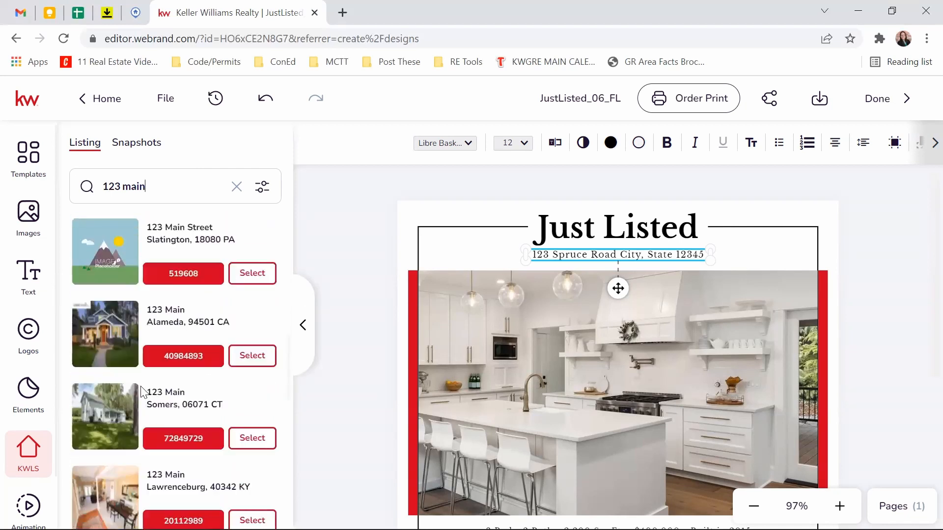
scroll(123, 413, down, 1)
scroll(123, 422, up, 6)
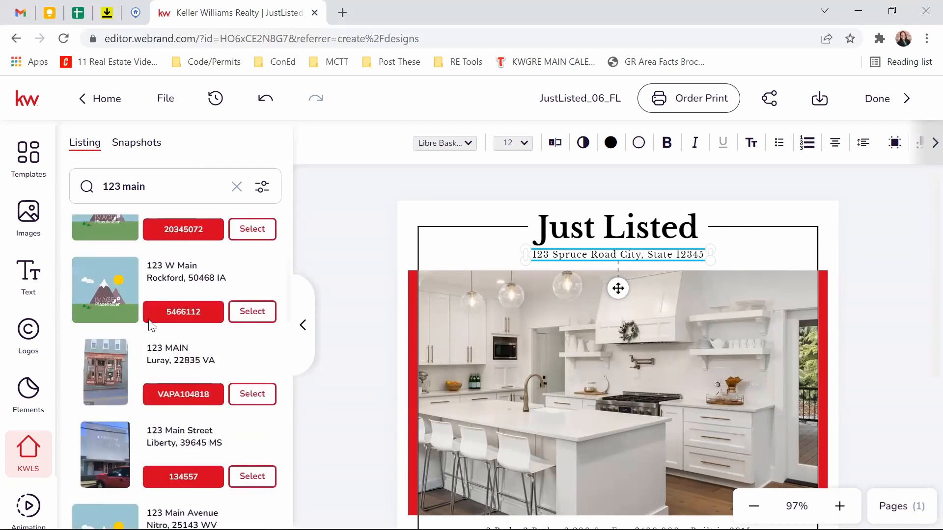
scroll(152, 326, down, 5)
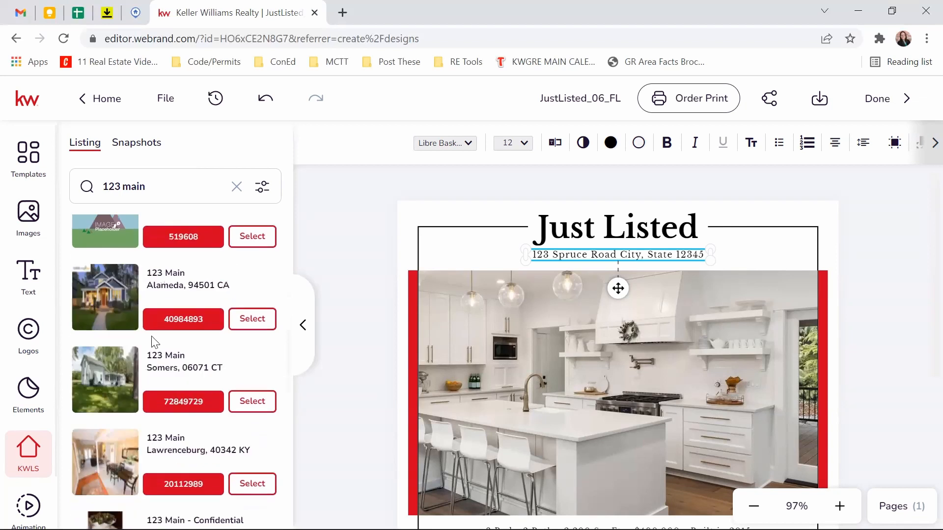
scroll(99, 268, up, 1)
click(263, 359)
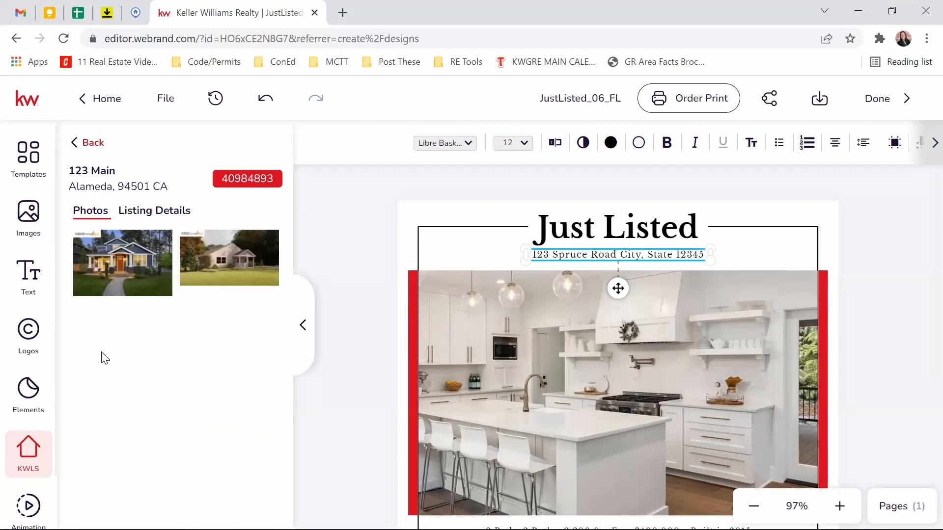
mouse_move(234, 259)
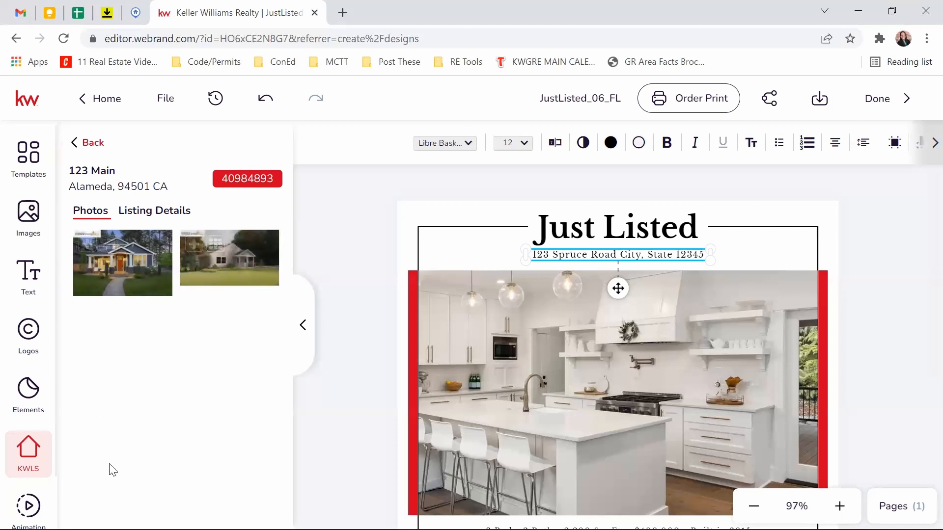
click(146, 210)
scroll(131, 280, down, 10)
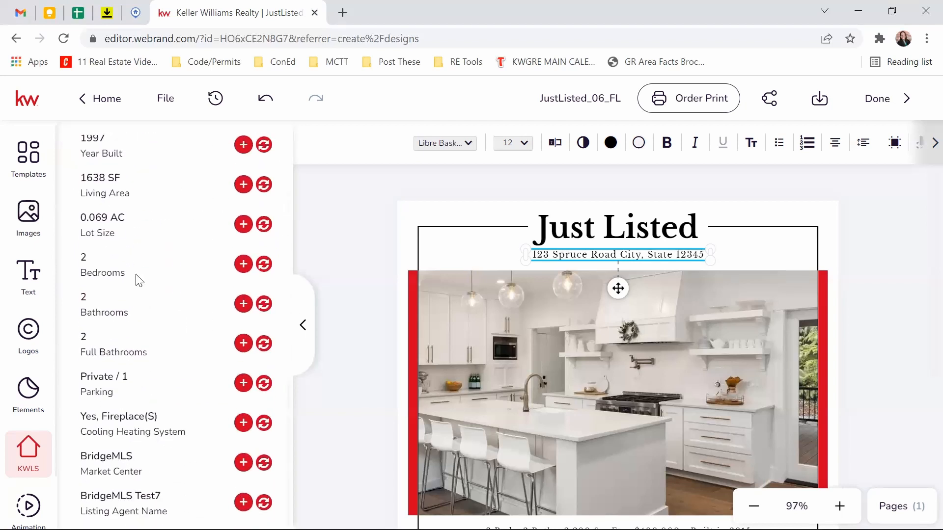
scroll(148, 491, up, 12)
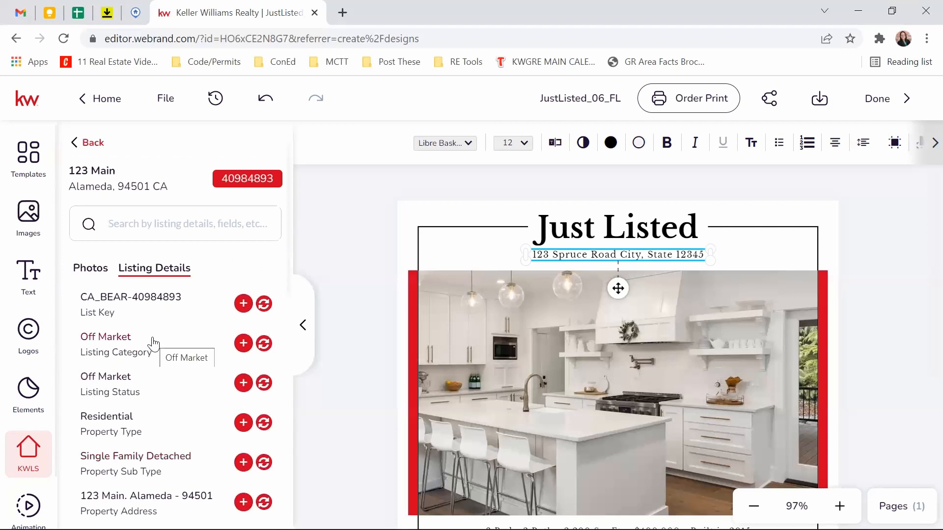
scroll(160, 325, down, 3)
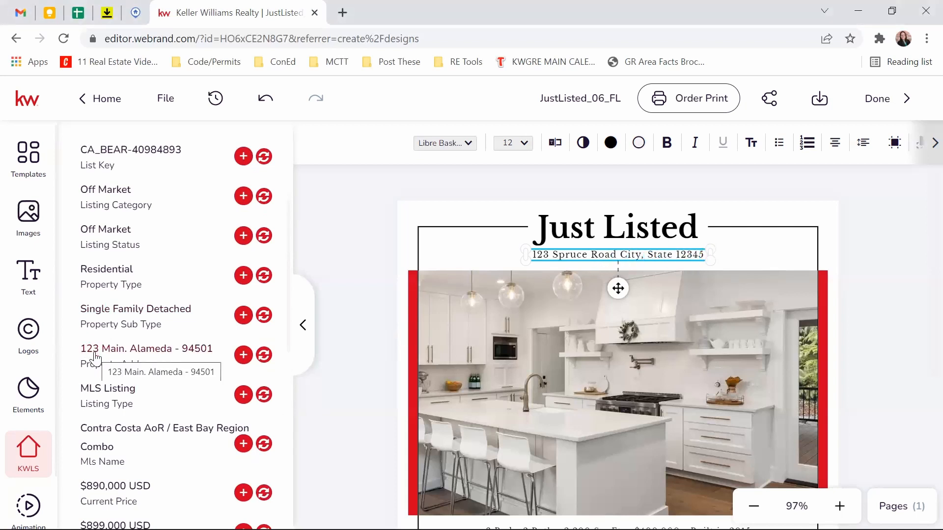
scroll(96, 357, down, 9)
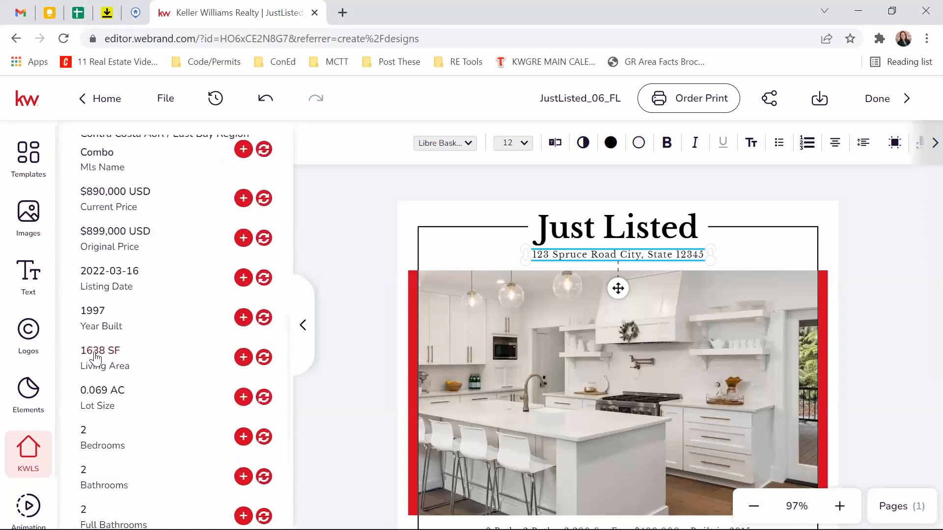
scroll(97, 357, up, 6)
scroll(95, 359, up, 3)
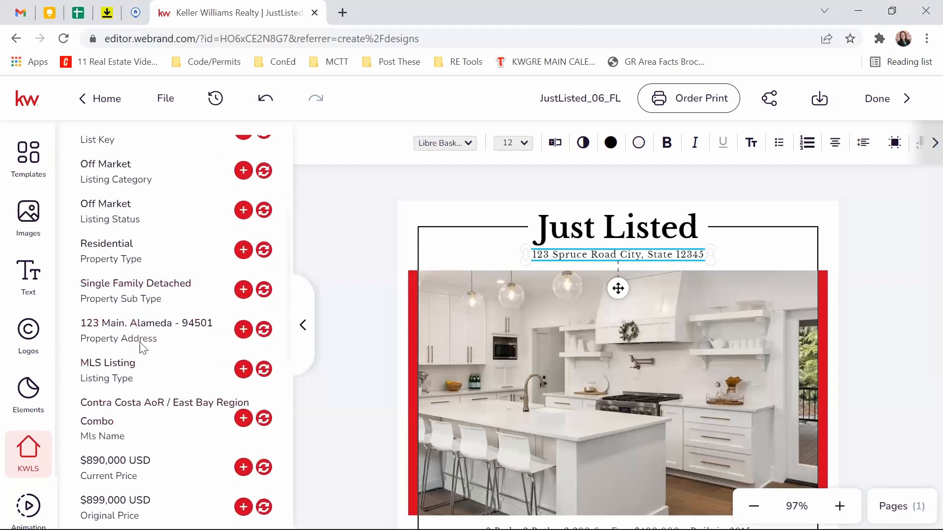
click(264, 329)
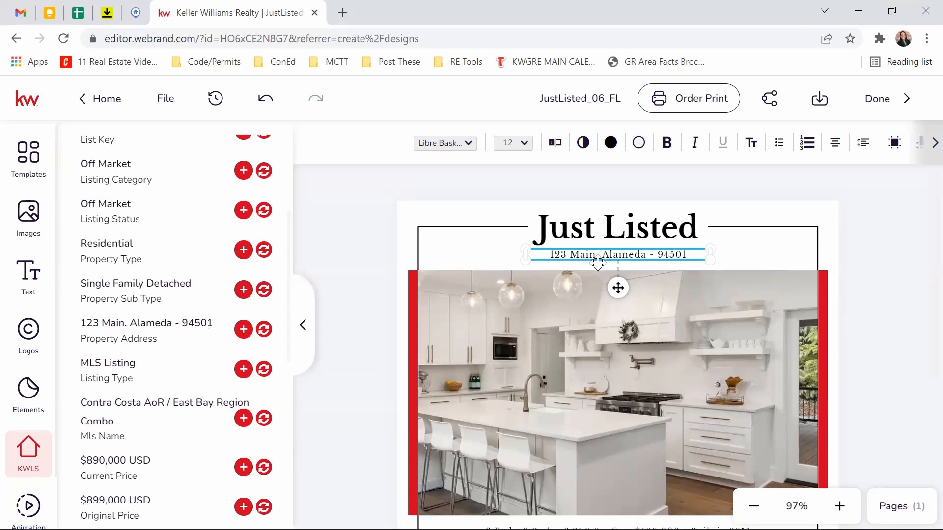
click(653, 258)
scroll(167, 297, up, 4)
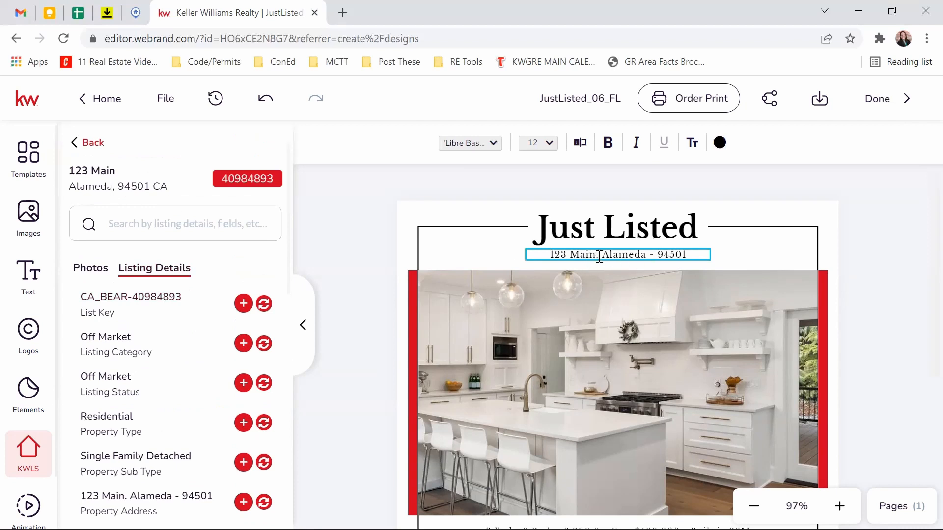
key(BackSpace)
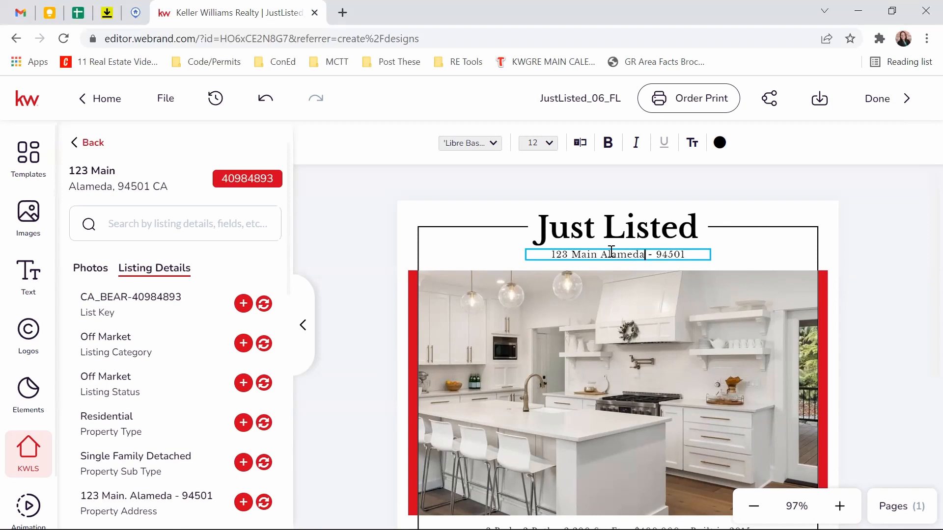
text(, CA)
key(Delete)
key(Delete)
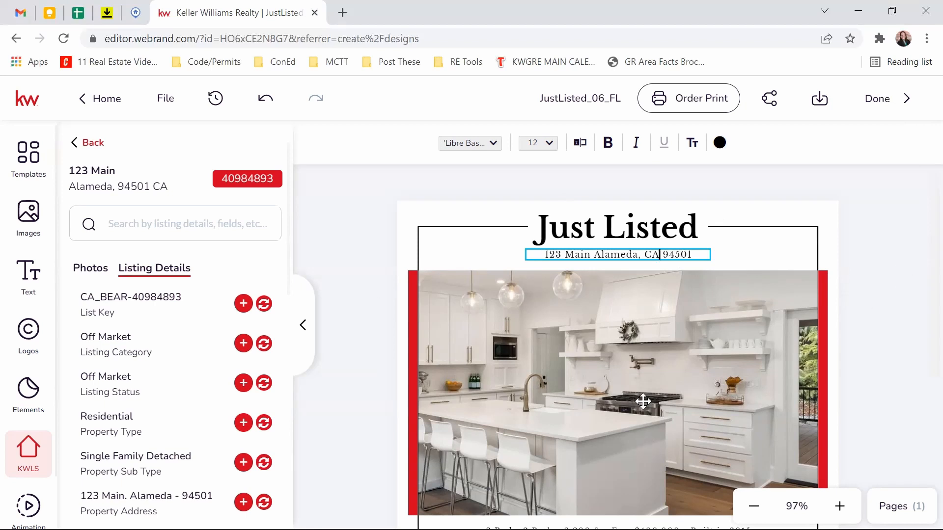
key(Escape)
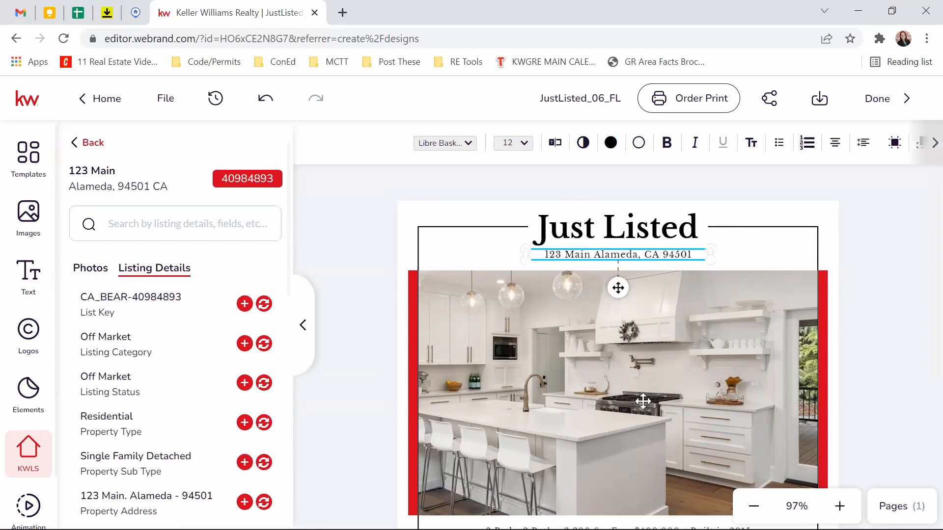
click(532, 398)
Step: Replace the flier's kitchen photo with the listing's blue house front photo
click(98, 274)
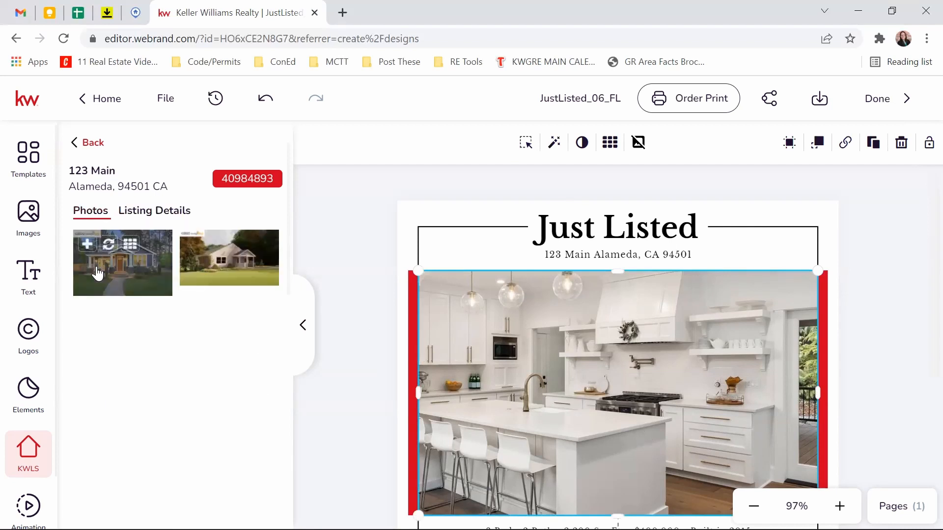
click(108, 246)
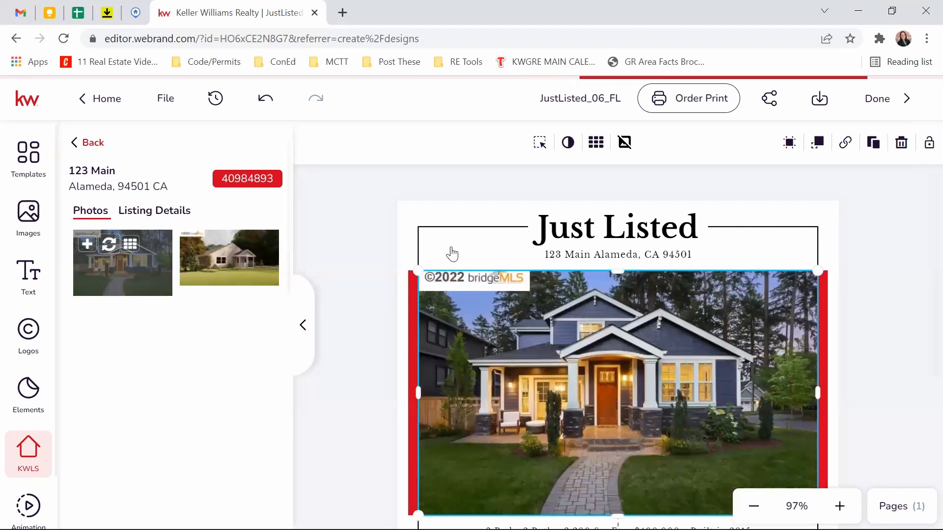
scroll(891, 295, down, 1)
scroll(891, 295, down, 2)
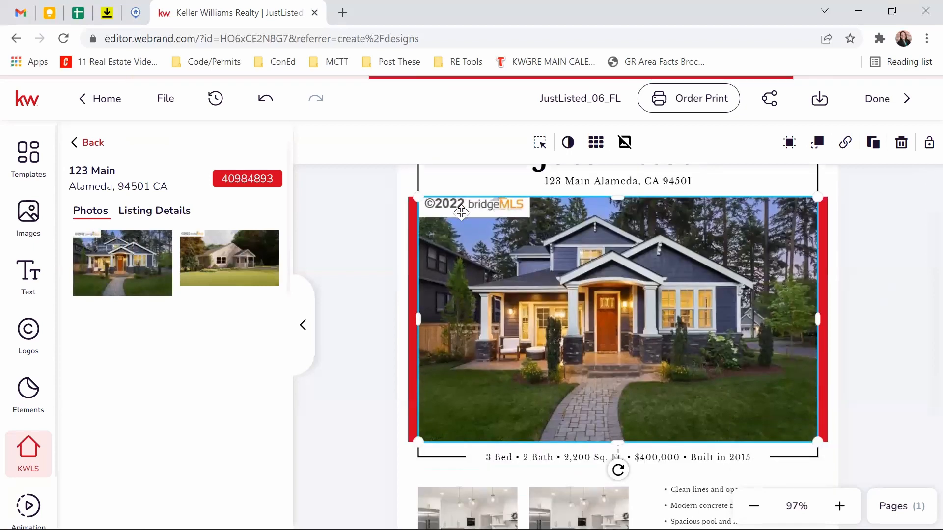
scroll(823, 275, up, 3)
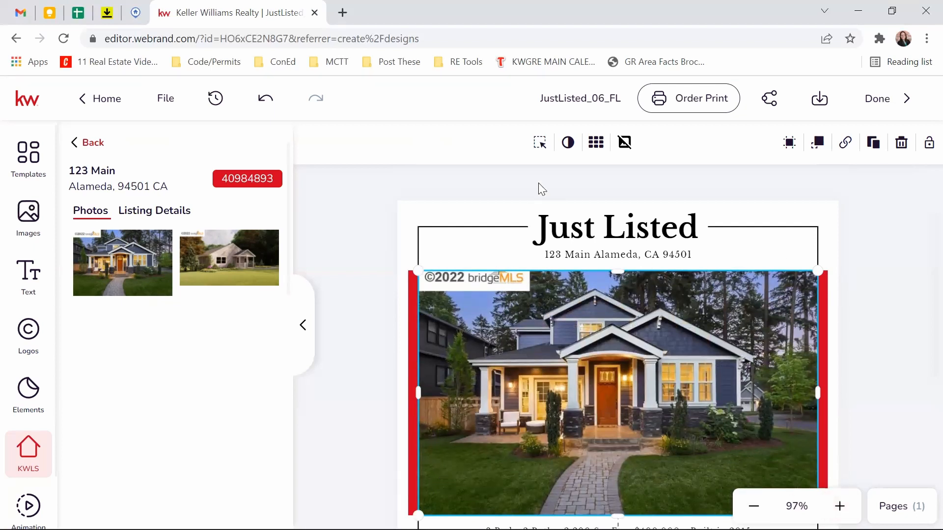
Step: Resize and reposition the house photo to fit the main frame
click(540, 144)
scroll(909, 325, up, 2)
scroll(909, 325, down, 2)
scroll(910, 326, up, 2)
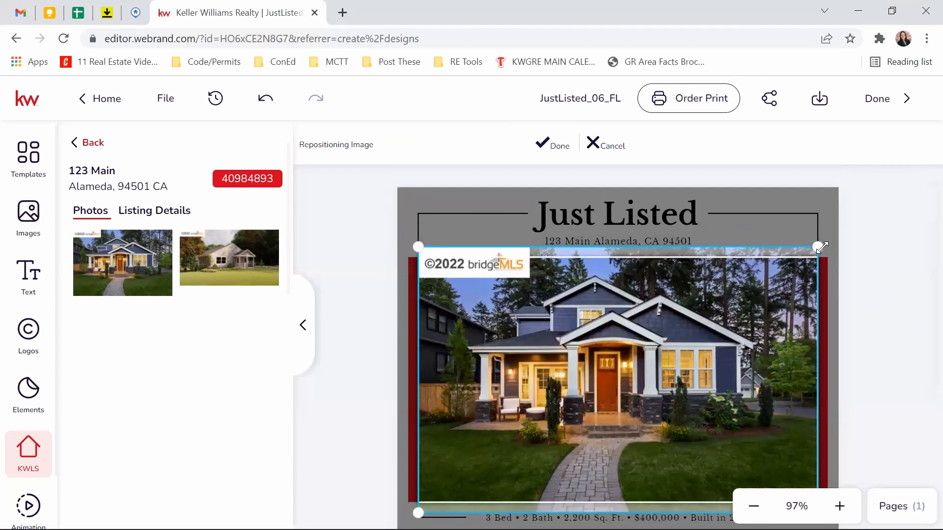
drag(819, 245, 856, 220)
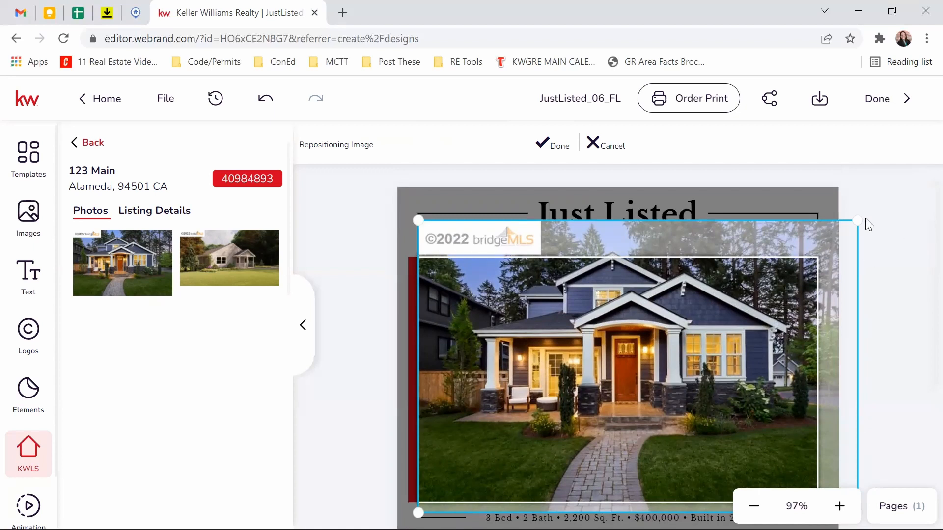
drag(857, 215, 843, 229)
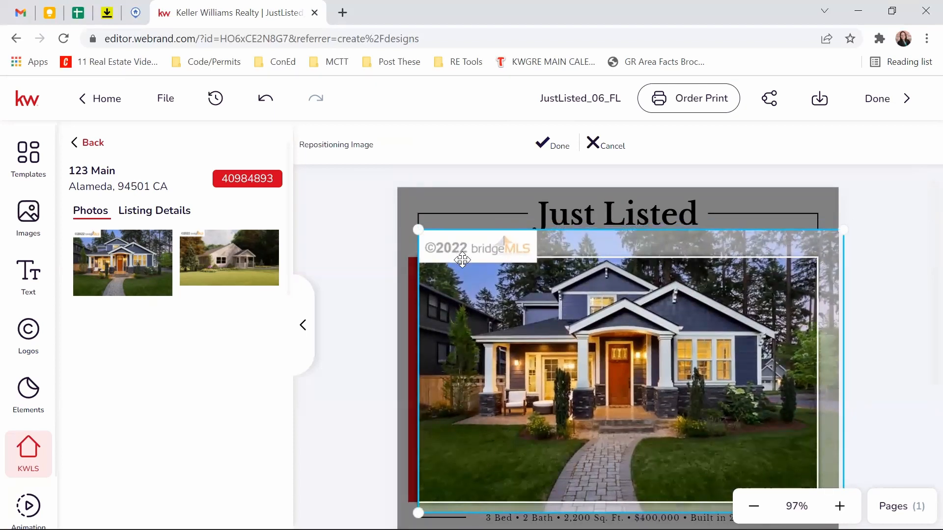
scroll(892, 340, down, 1)
scroll(892, 339, up, 1)
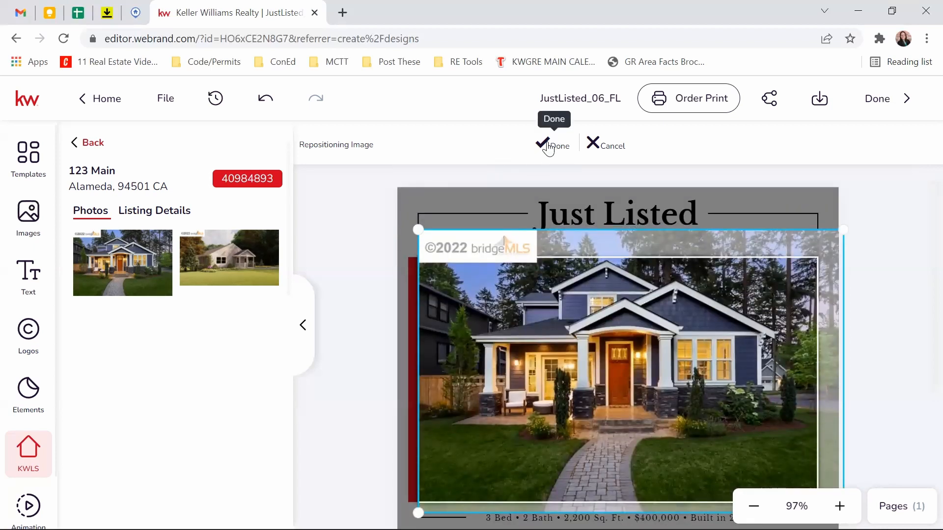
click(549, 148)
scroll(727, 287, down, 1)
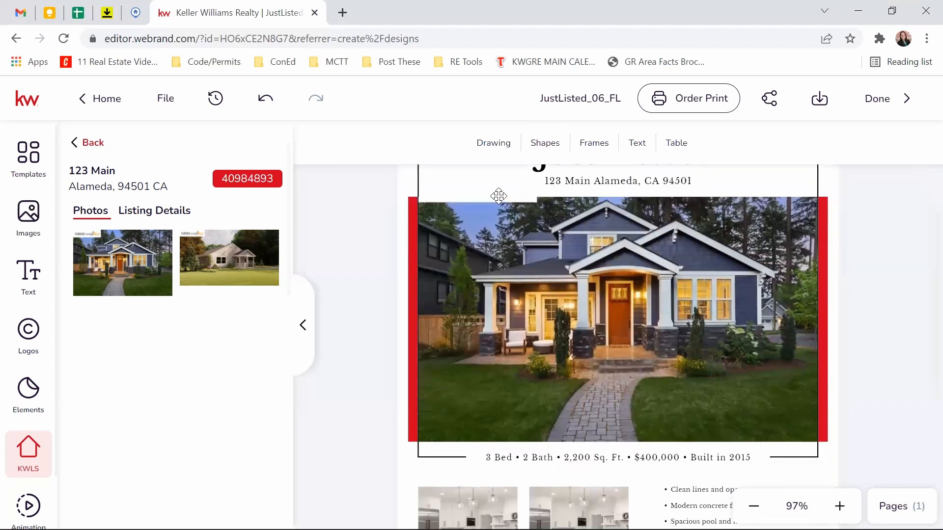
Step: Swap in the second listing photo, enlarging and shifting it to fill the frame
click(594, 325)
click(215, 244)
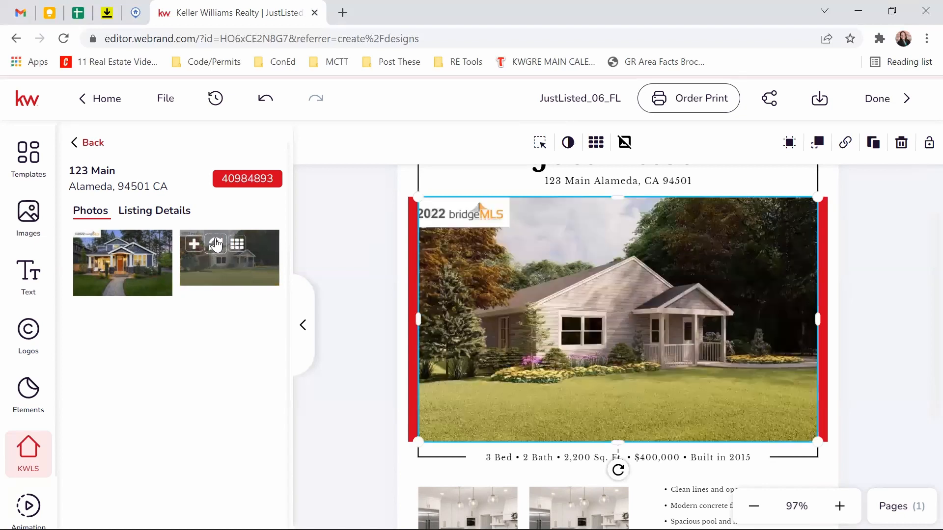
click(541, 143)
drag(823, 181, 909, 175)
drag(764, 289, 726, 288)
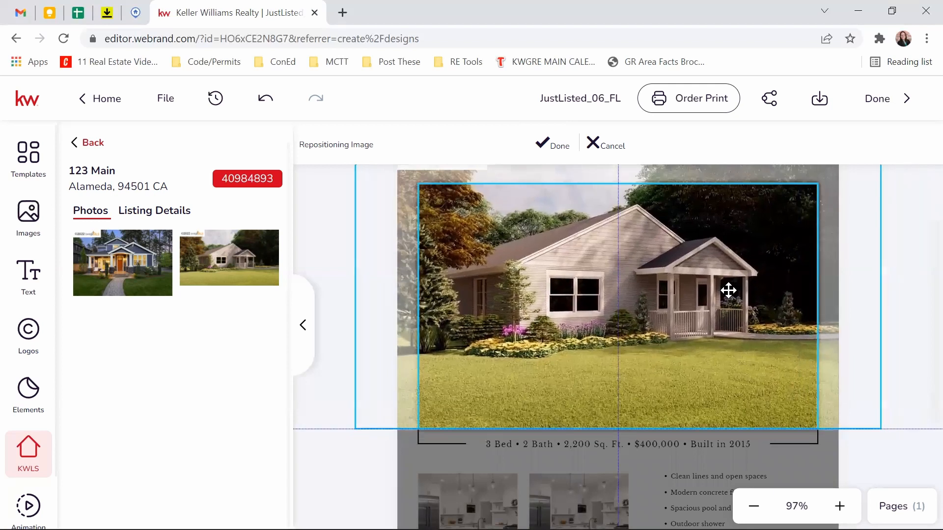
click(552, 146)
scroll(850, 317, down, 2)
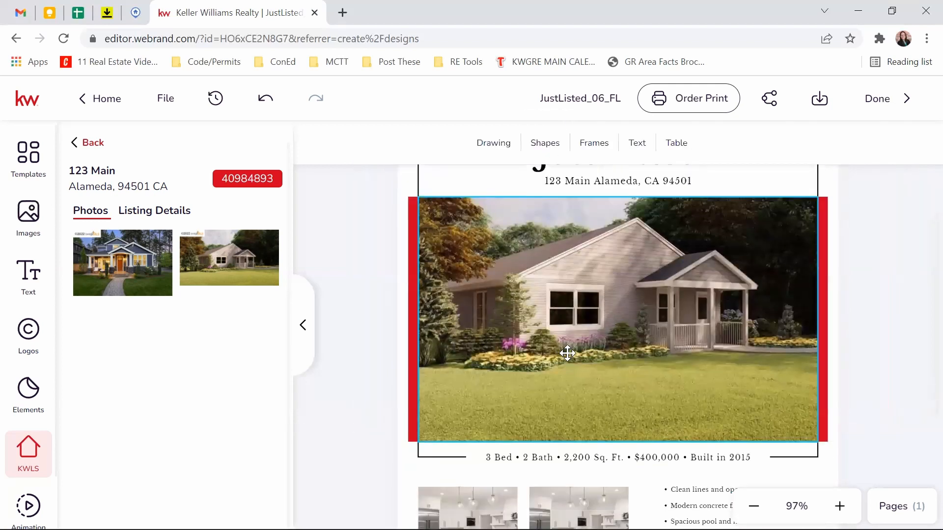
scroll(731, 295, up, 1)
Step: Select the specs line and browse listing details like 1997 year built, 1638 SF, 2 bedrooms
scroll(545, 242, down, 3)
scroll(544, 242, down, 1)
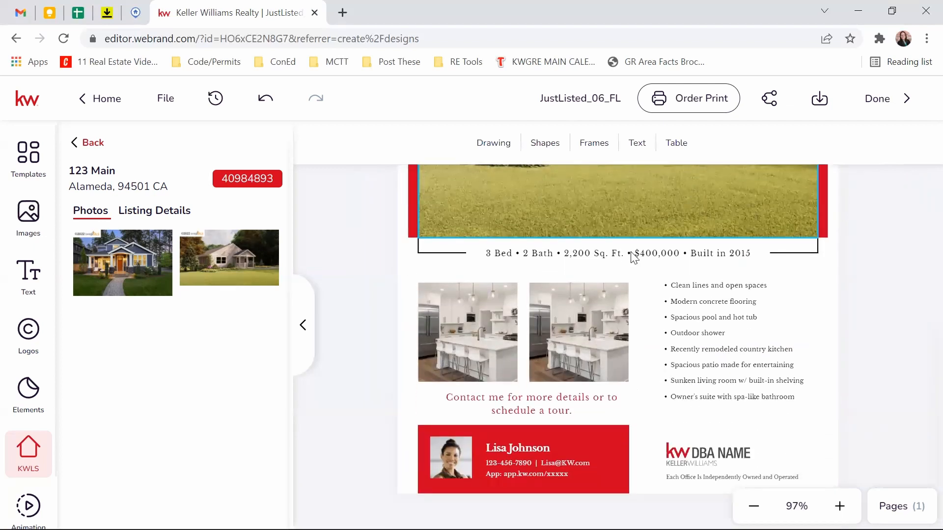
click(632, 256)
click(150, 211)
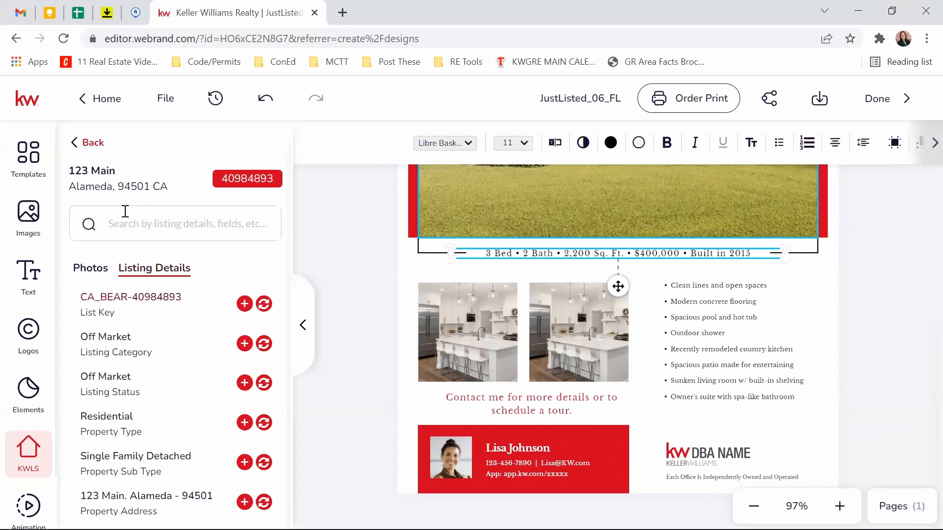
scroll(115, 373, down, 6)
scroll(109, 374, down, 5)
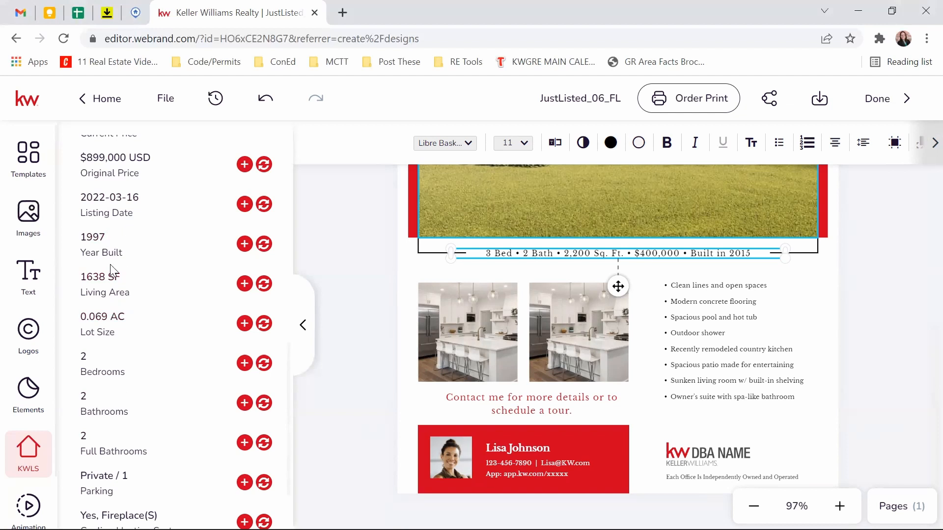
scroll(112, 269, down, 2)
scroll(112, 269, up, 5)
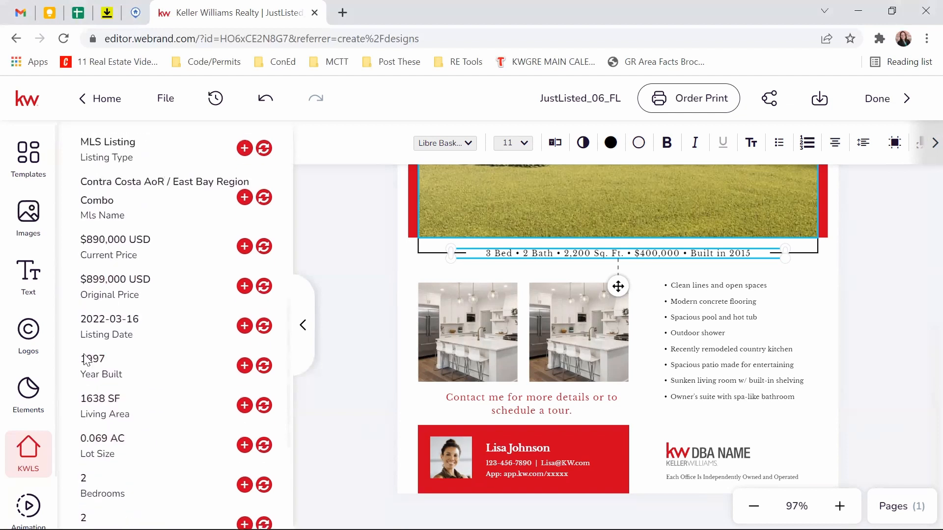
scroll(109, 353, down, 3)
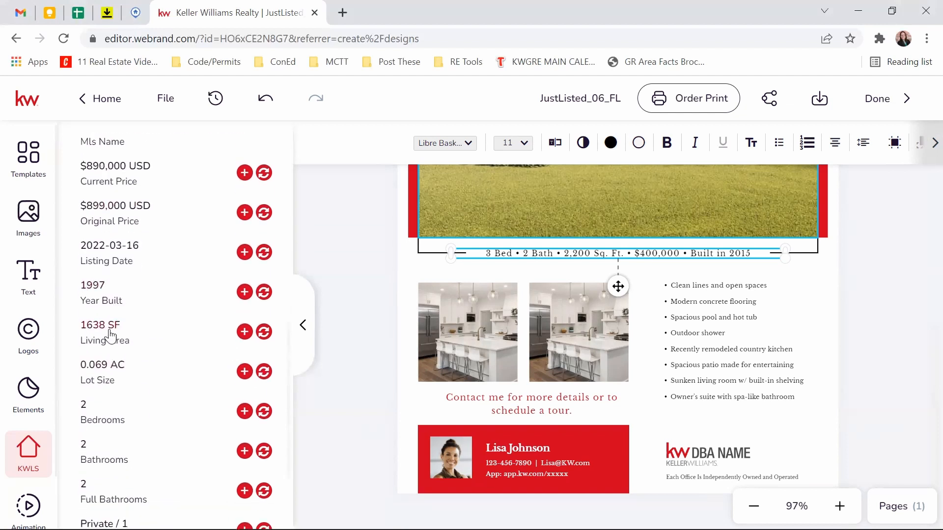
scroll(109, 335, down, 3)
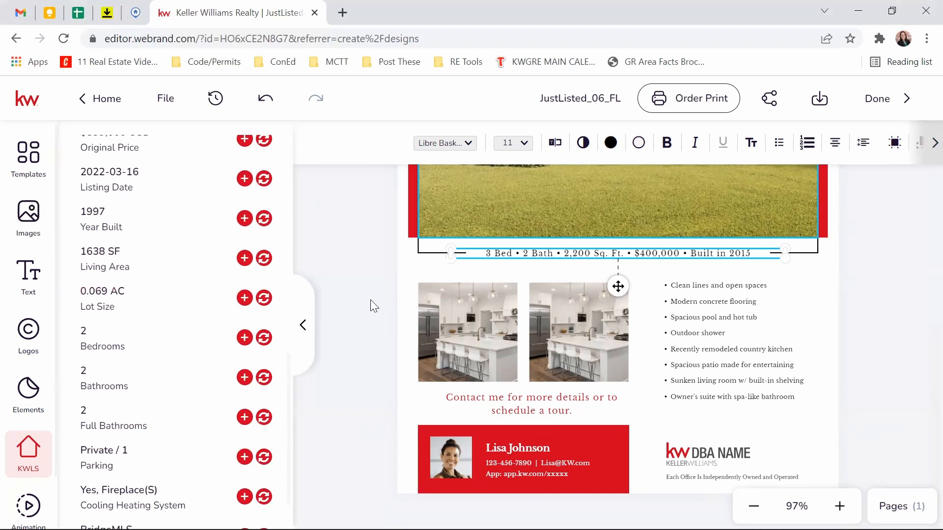
Step: Replace the contact bar's agent photo with the close-up headshot from My Assets > Headshots
click(758, 396)
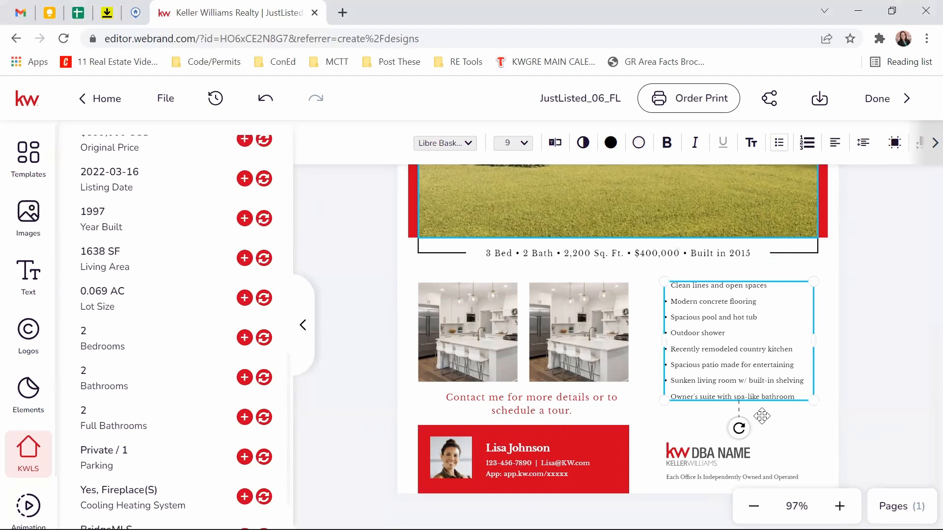
click(447, 454)
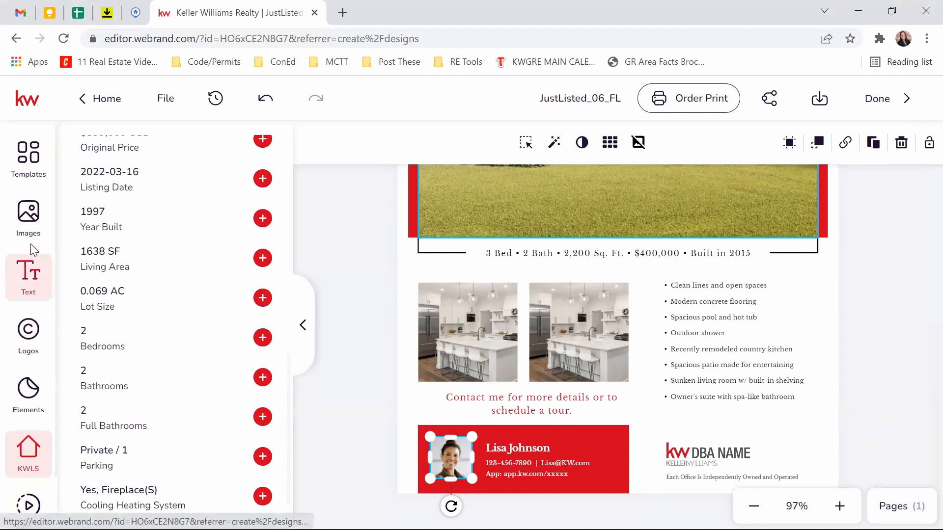
click(37, 227)
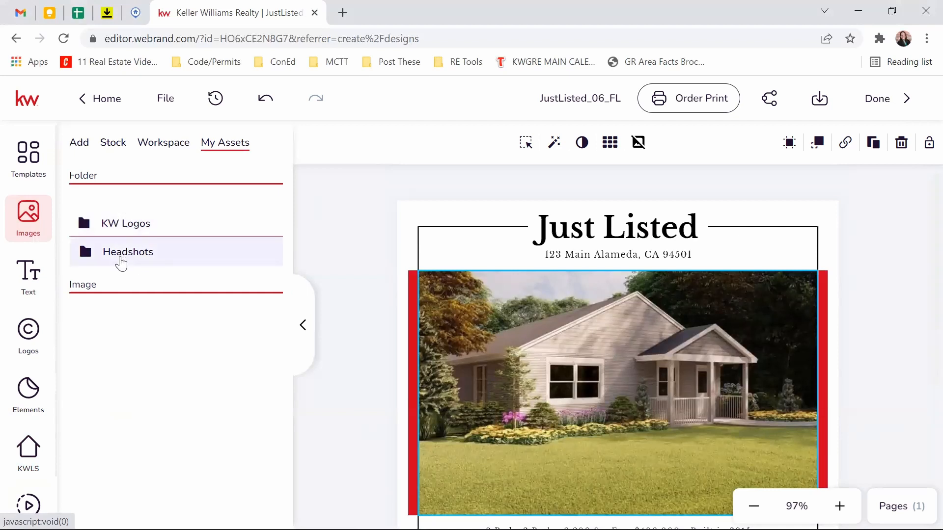
click(121, 263)
click(228, 304)
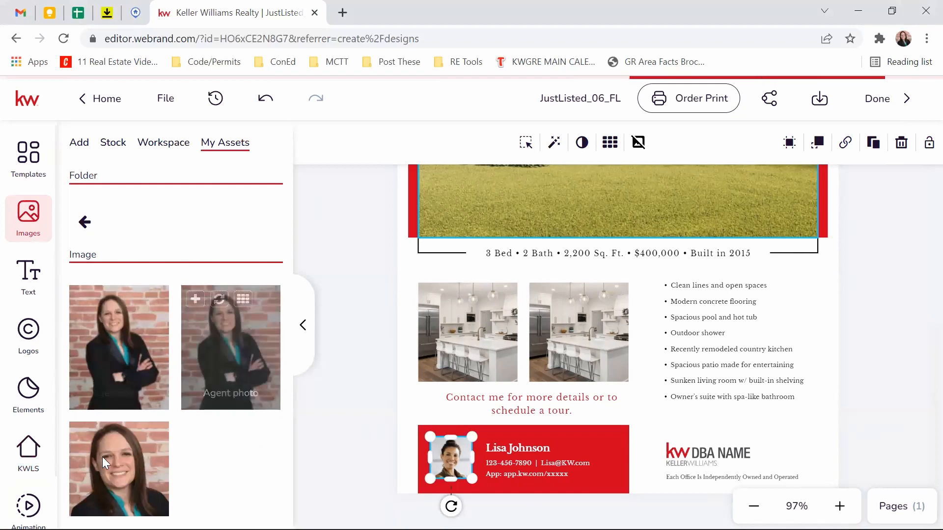
mouse_move(108, 481)
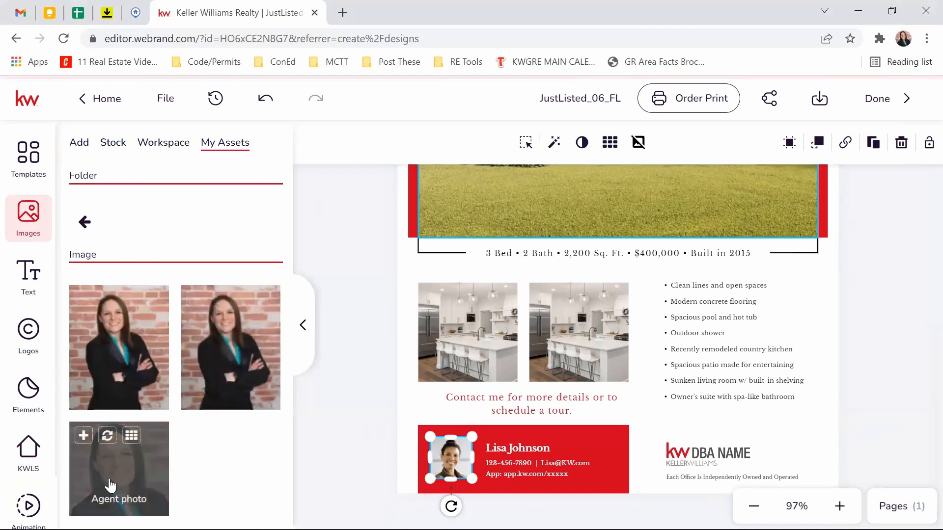
click(107, 442)
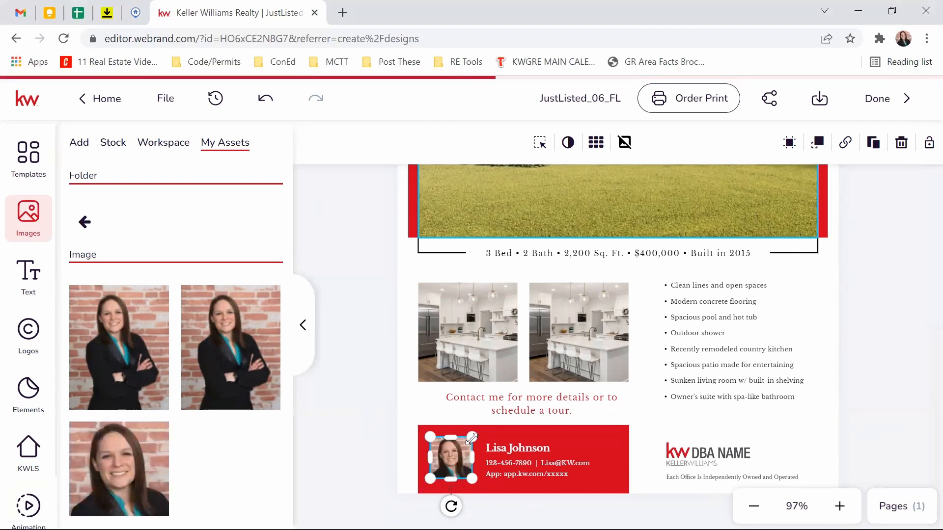
Step: Select and then deselect the agent name text in the contact bar
mouse_move(109, 472)
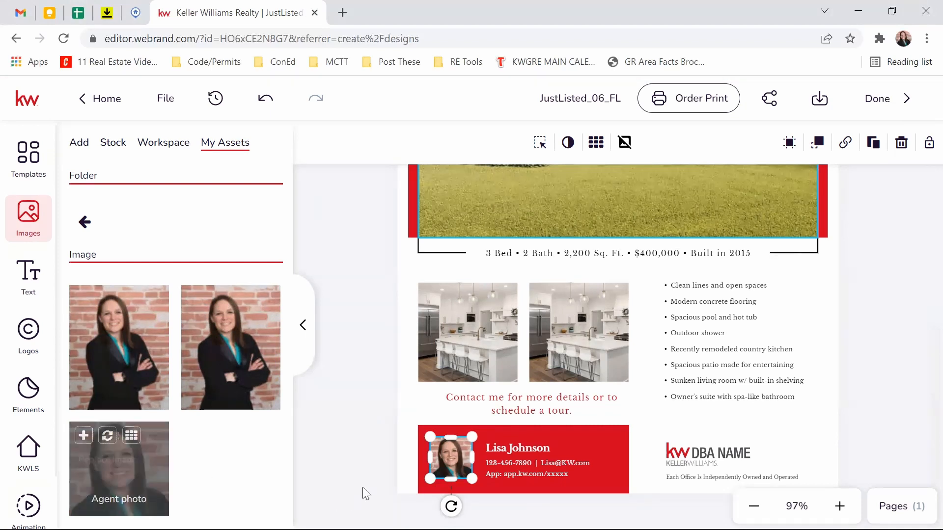
click(514, 449)
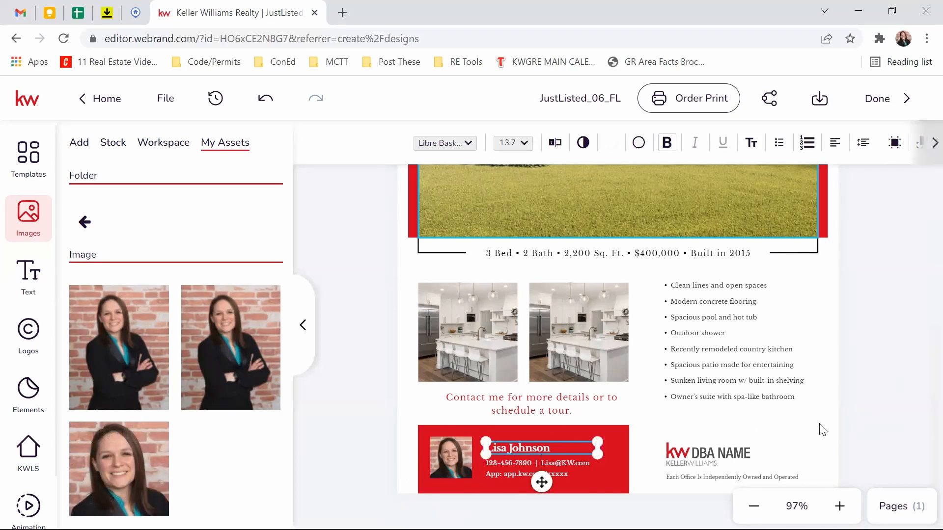
click(693, 463)
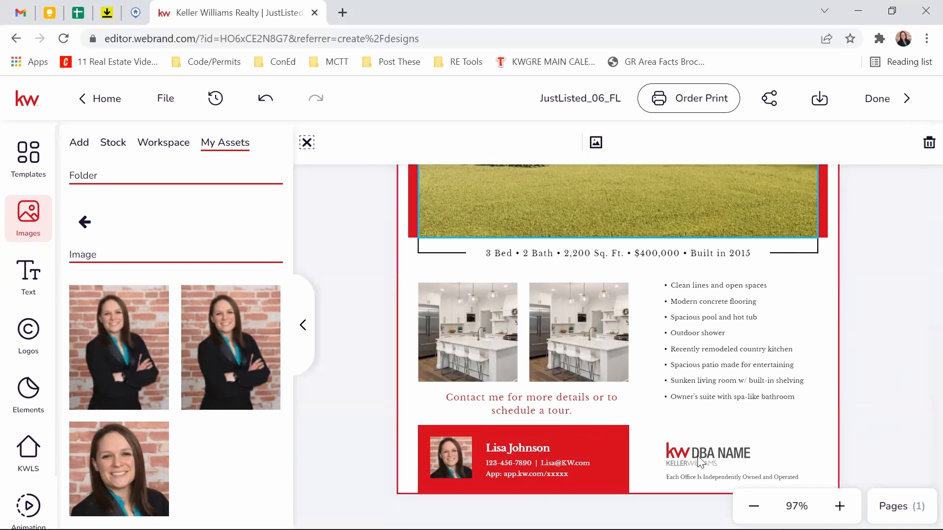
Step: Replace the flier's lower-right DBA NAME logo with KW Logo K.svg from the shared KW logo folder
click(700, 451)
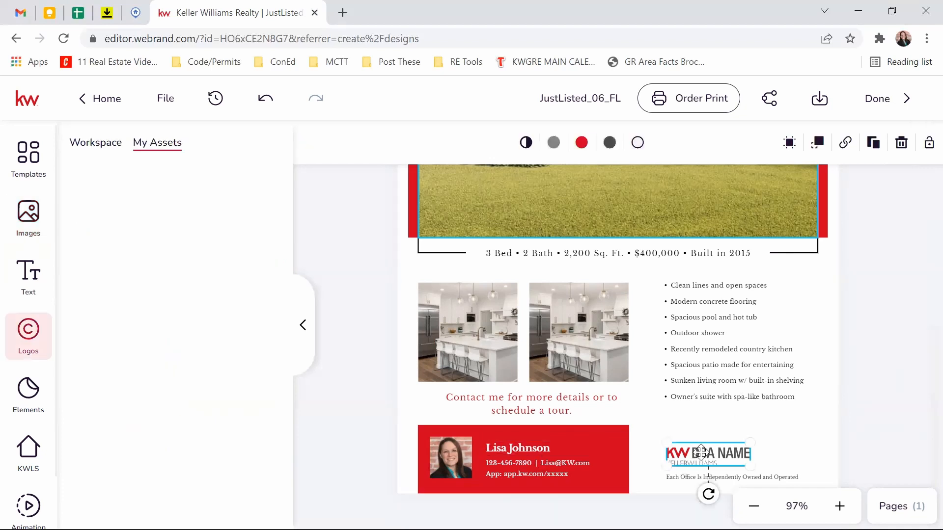
scroll(700, 451, up, 5)
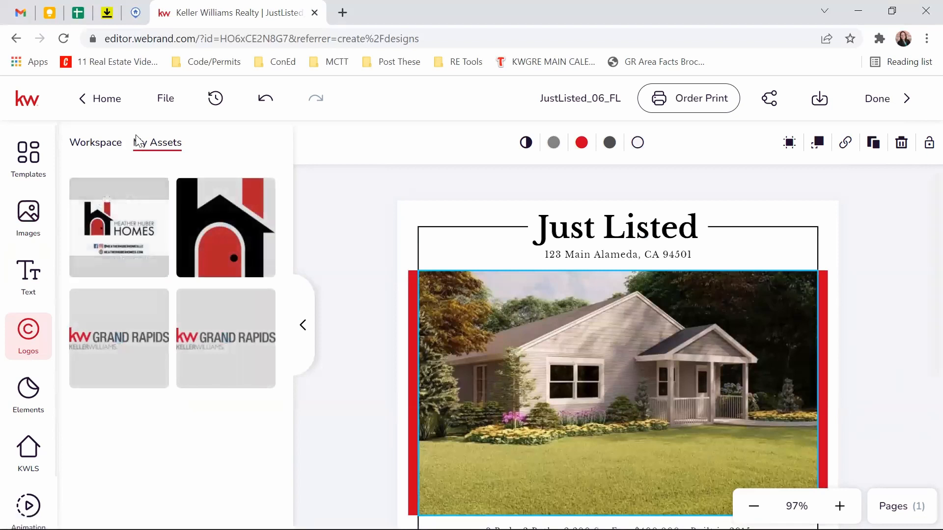
mouse_move(139, 318)
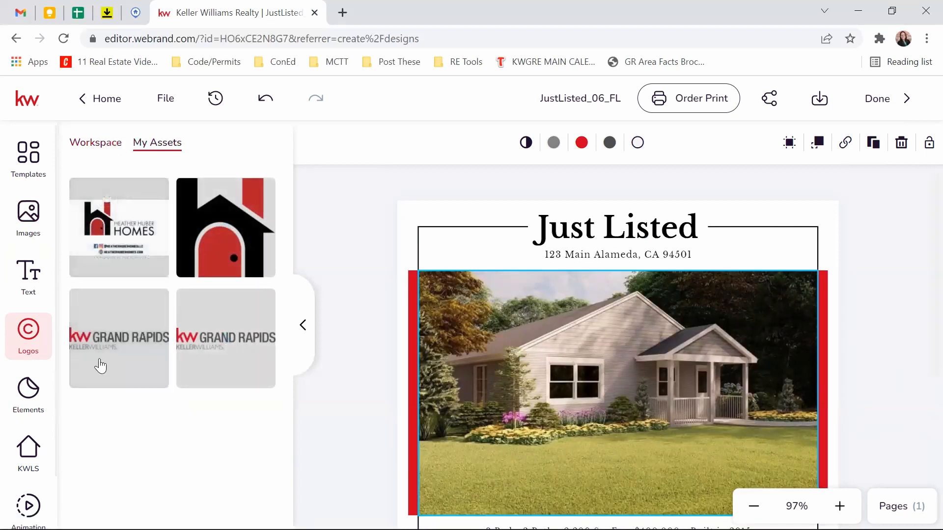
click(96, 147)
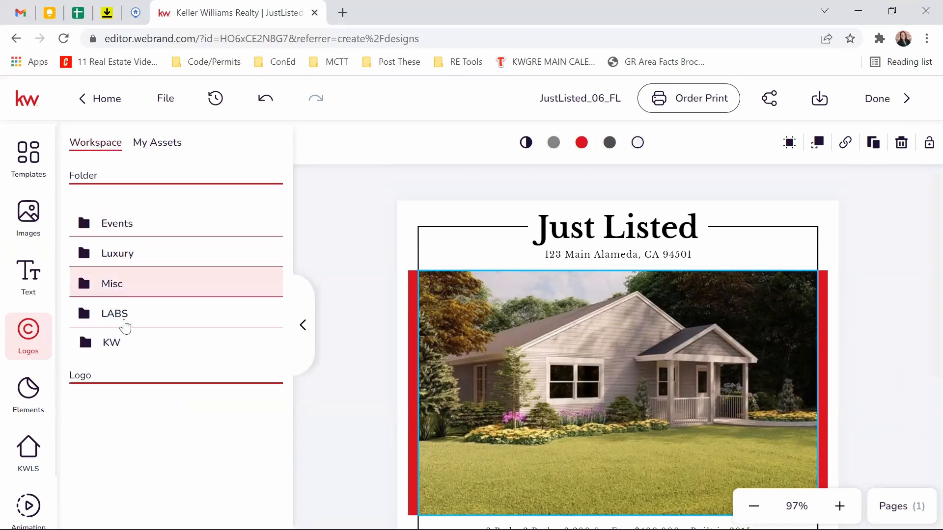
click(120, 342)
scroll(128, 294, down, 2)
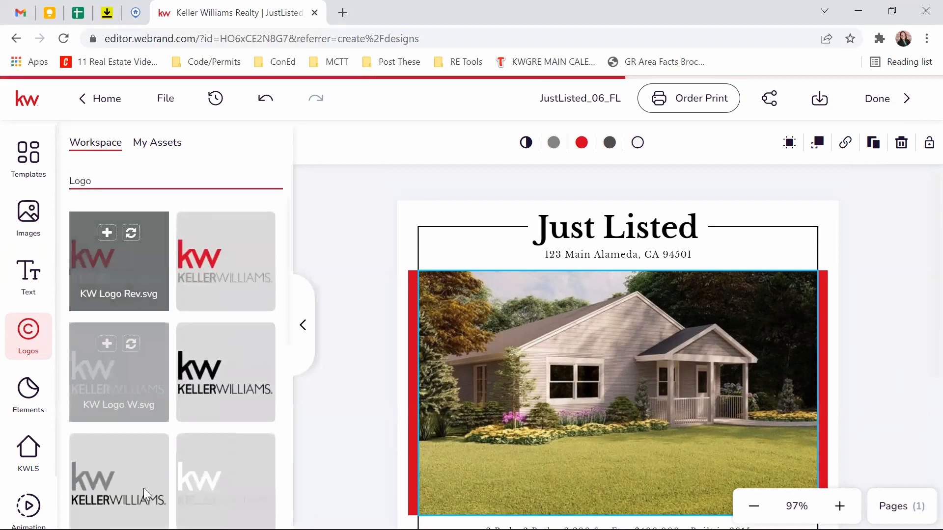
scroll(503, 385, down, 5)
click(712, 454)
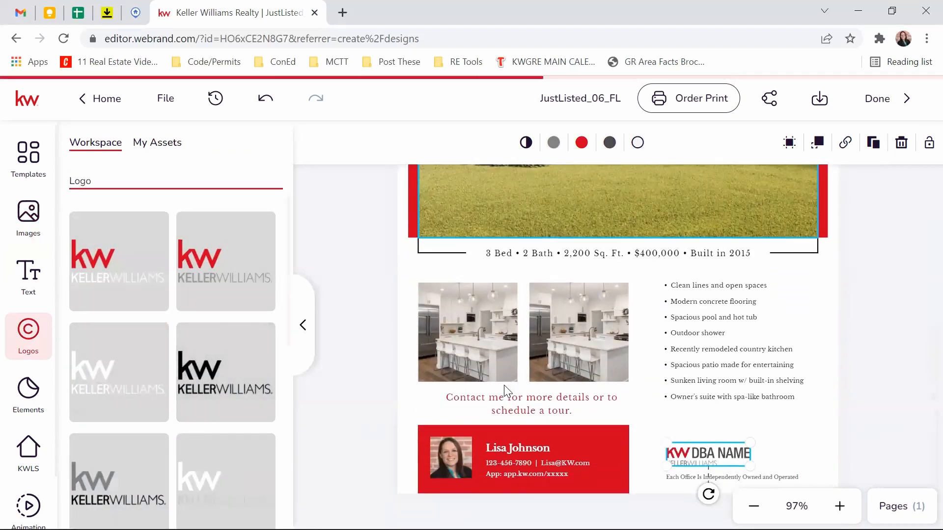
mouse_move(230, 378)
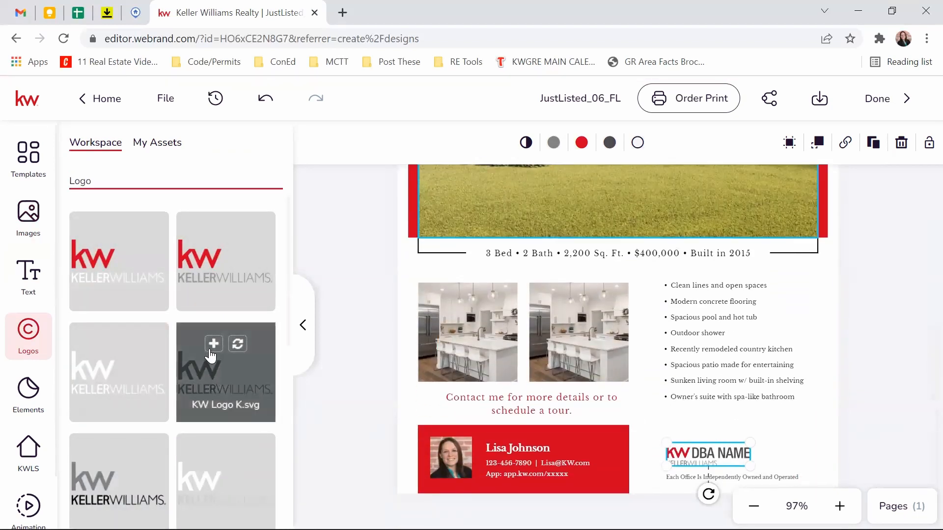
click(237, 346)
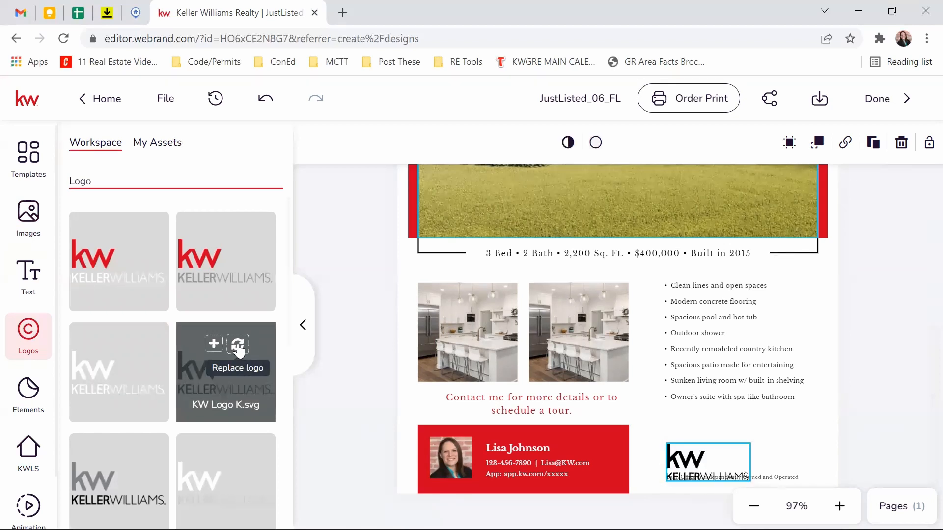
scroll(657, 467, up, 5)
scroll(817, 335, down, 5)
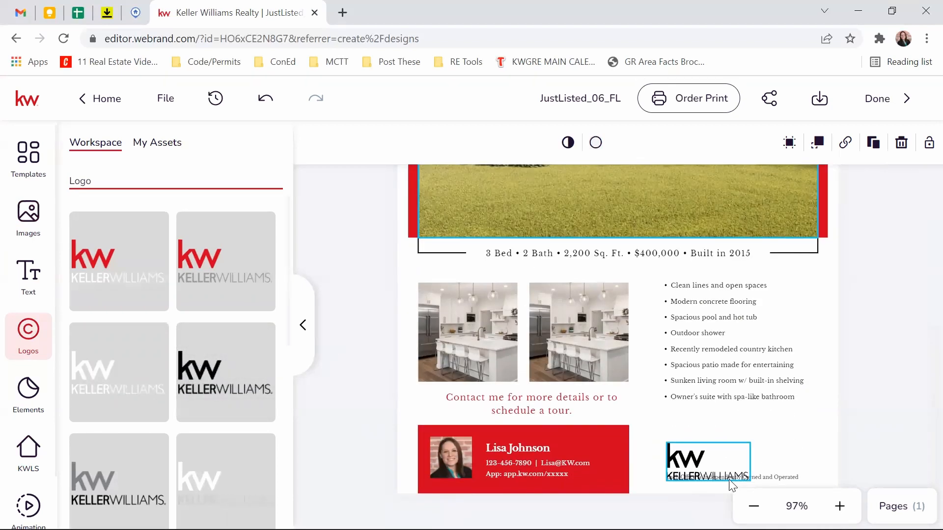
Step: Enlarge the KW logo by its corner handle and collapse the Logos library
click(735, 463)
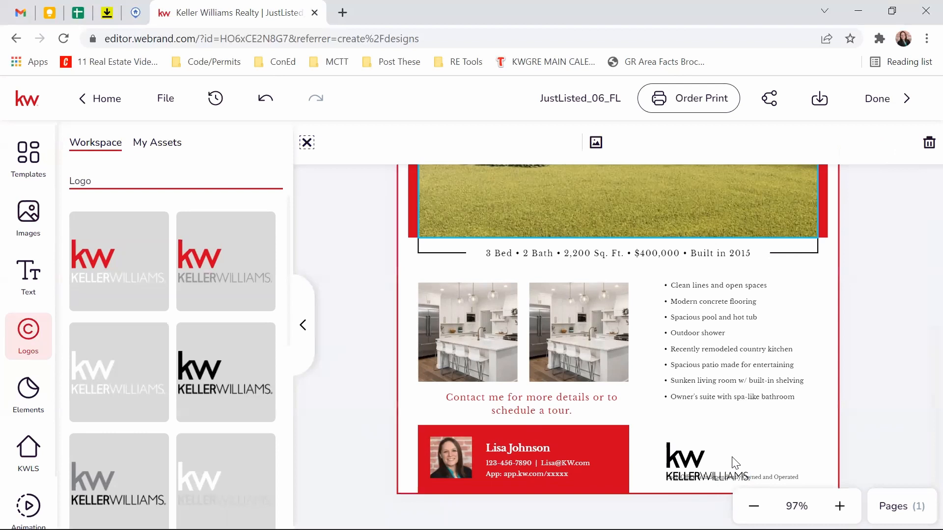
click(688, 460)
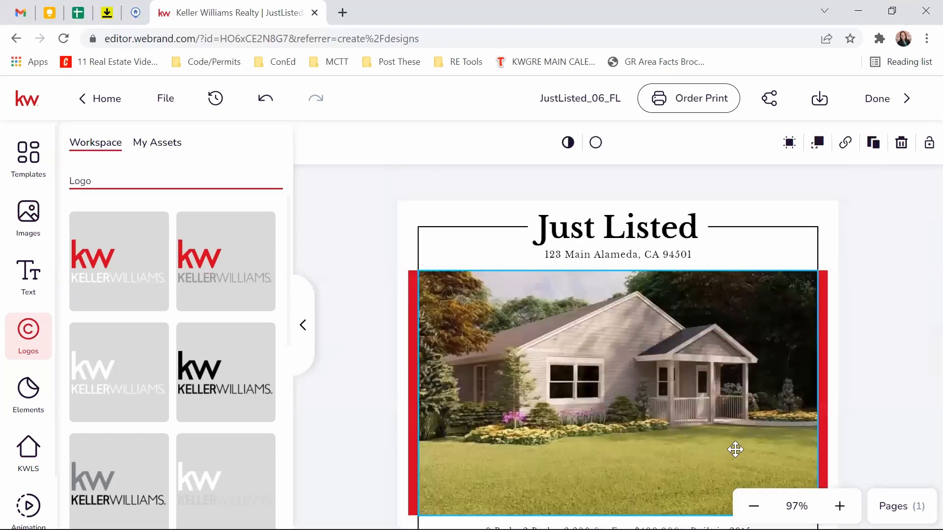
scroll(753, 426, down, 5)
drag(751, 444, 692, 450)
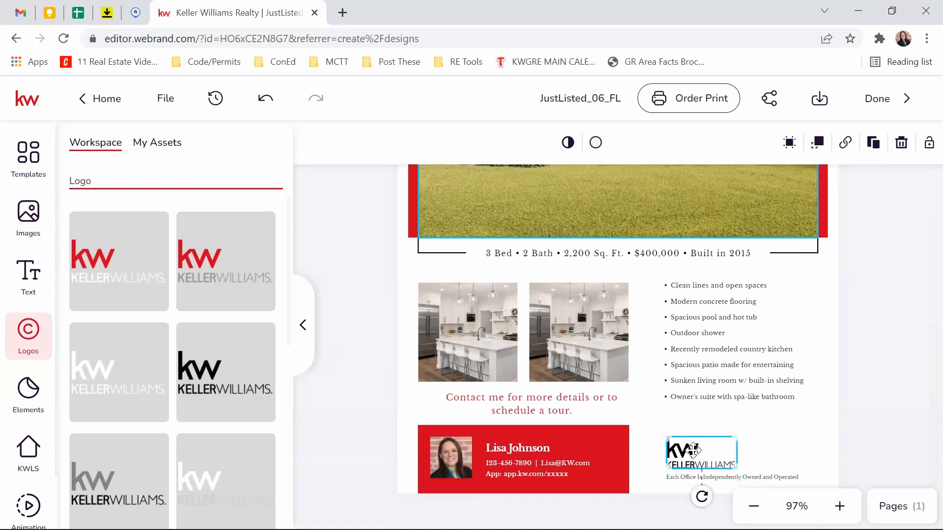
click(301, 324)
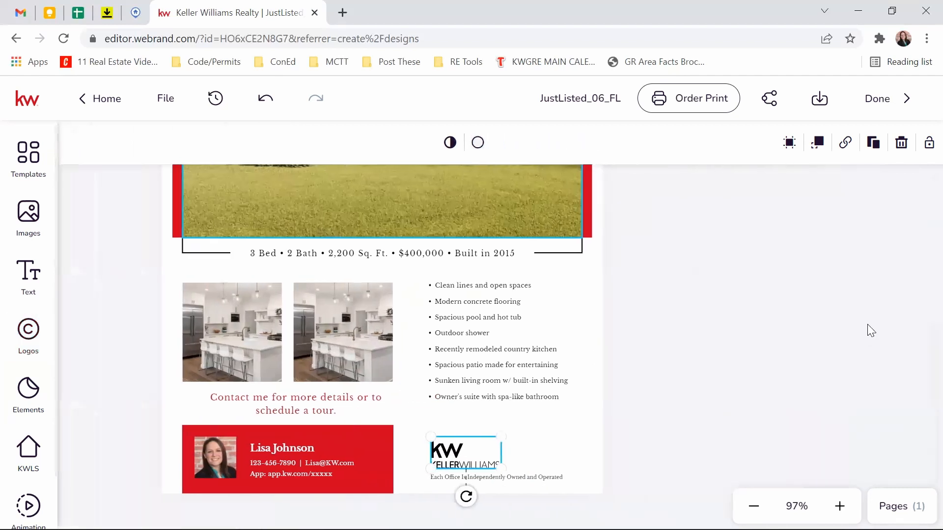
click(764, 278)
scroll(764, 279, down, 5)
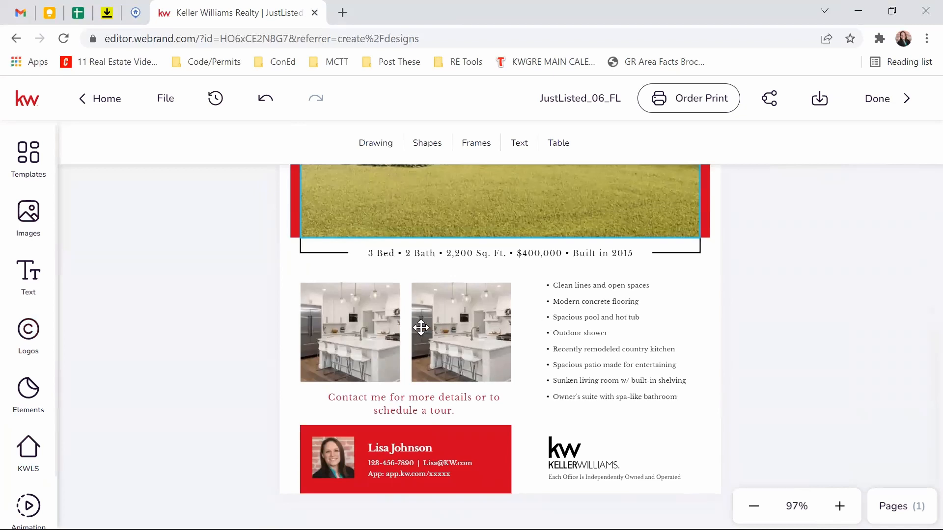
Step: Open the flier's Animation settings (3 sec page, 1 sec in/out, None) and browse the effect tiles
scroll(23, 339, down, 2)
click(33, 442)
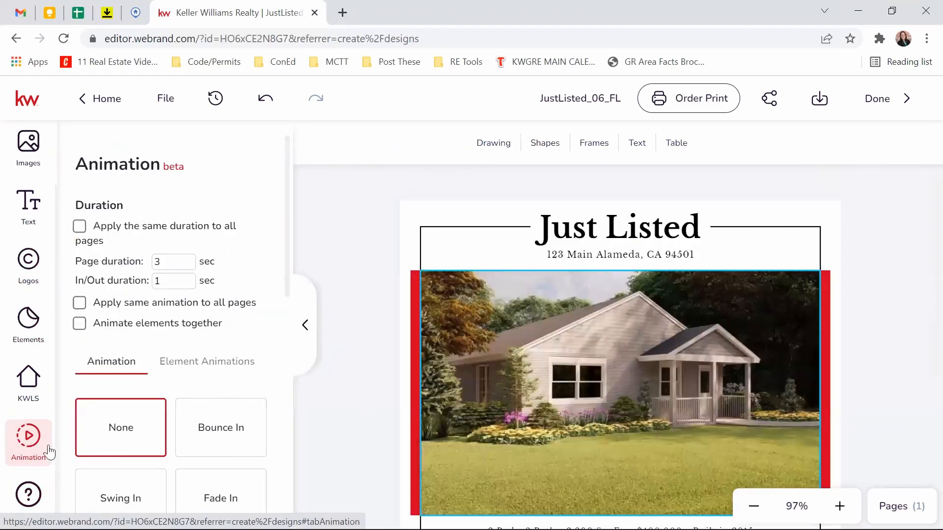
scroll(126, 282, down, 12)
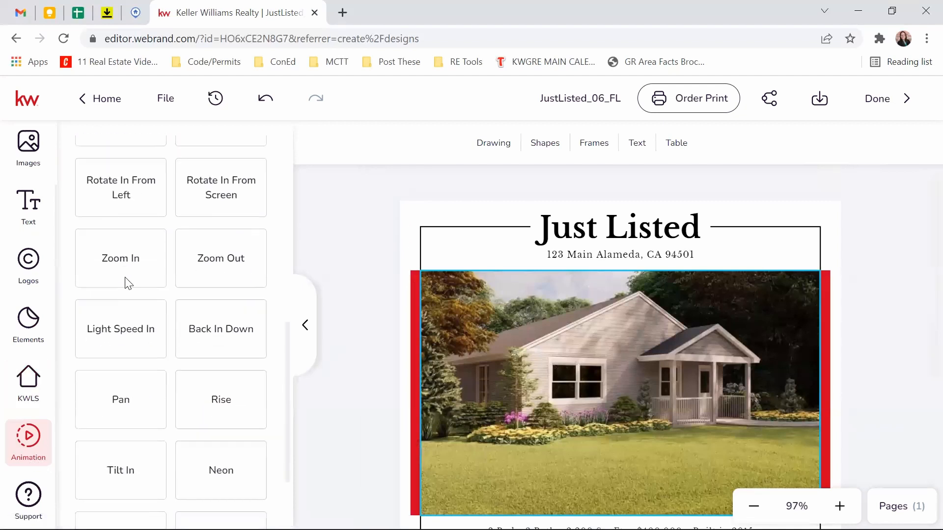
scroll(159, 405, up, 3)
scroll(157, 415, up, 10)
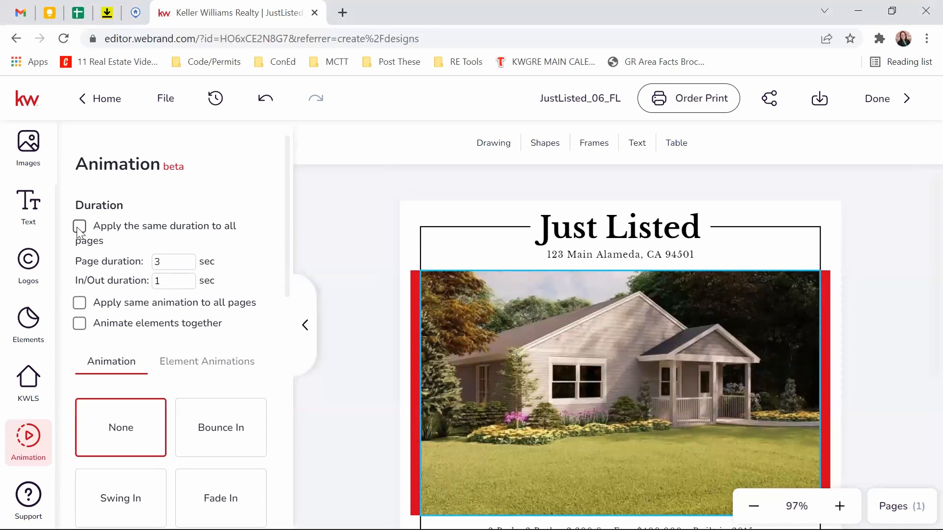
scroll(116, 322, down, 2)
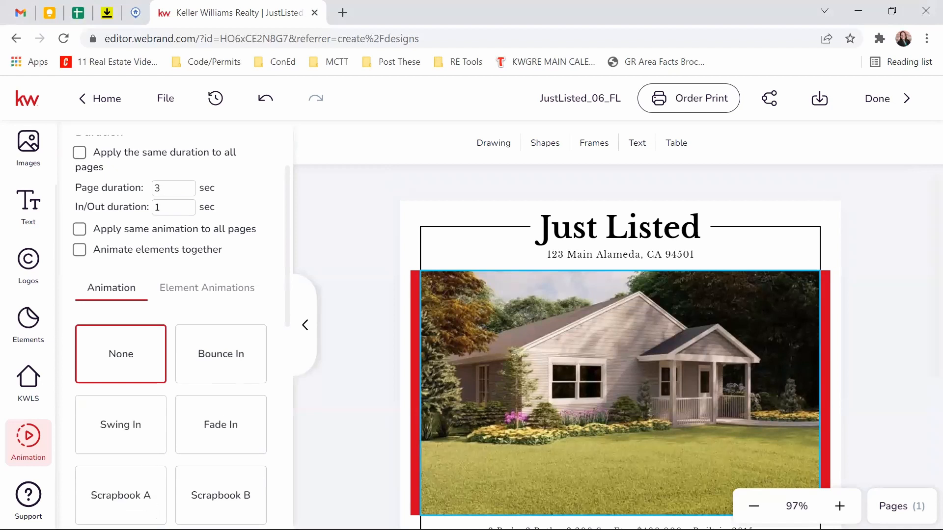
scroll(211, 298, down, 5)
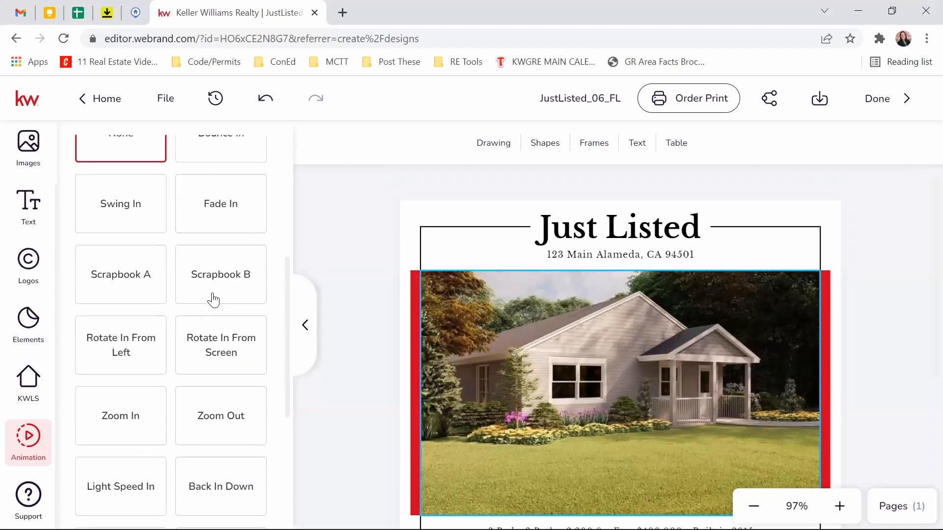
scroll(212, 300, down, 3)
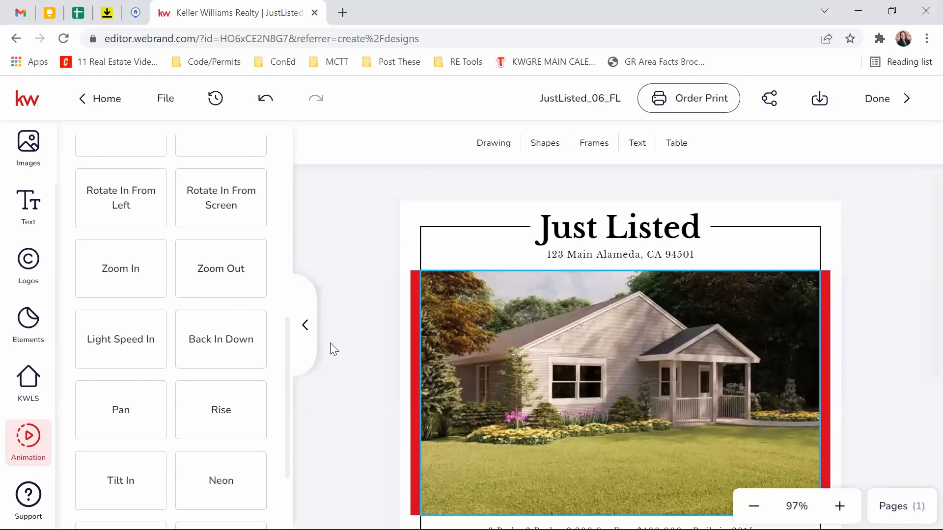
scroll(252, 361, down, 3)
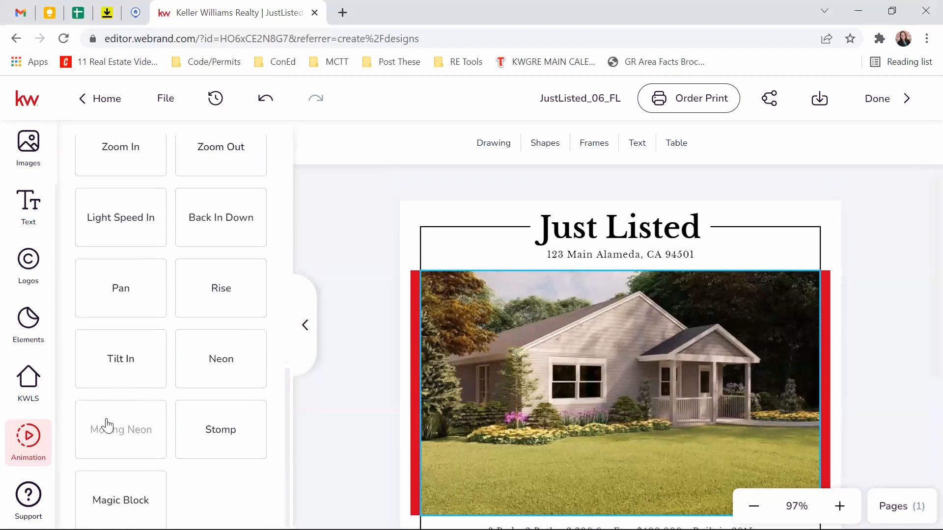
scroll(105, 425, up, 10)
scroll(109, 143, up, 1)
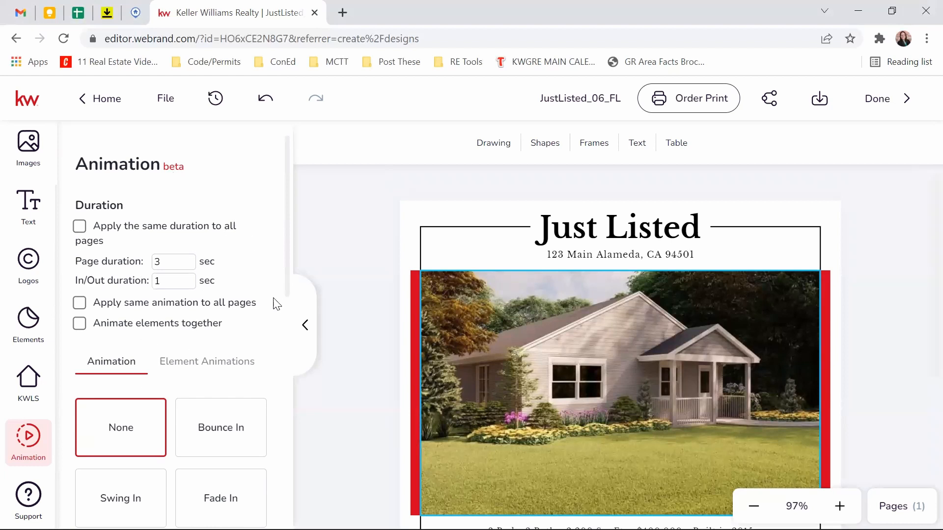
Step: Ask the support chat bot about 'logo'
click(26, 500)
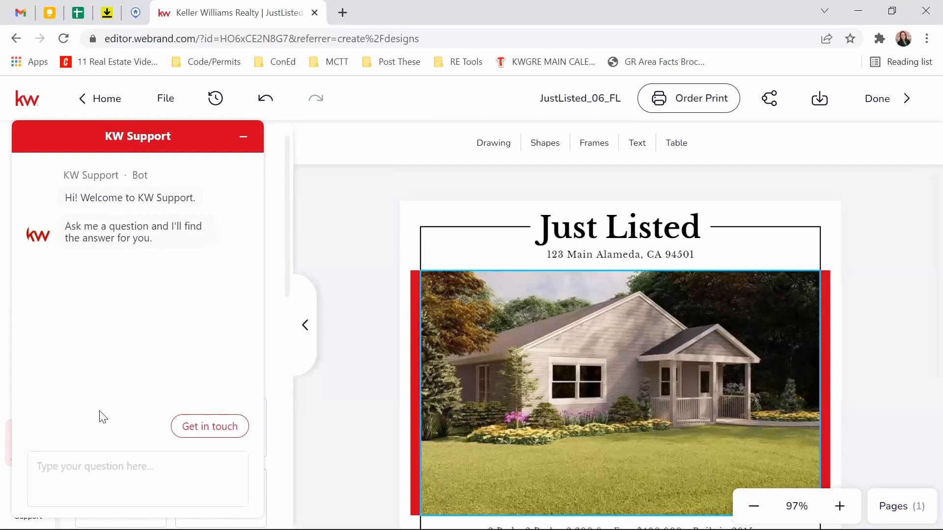
click(214, 479)
text(I)
text(ogo)
key(Return)
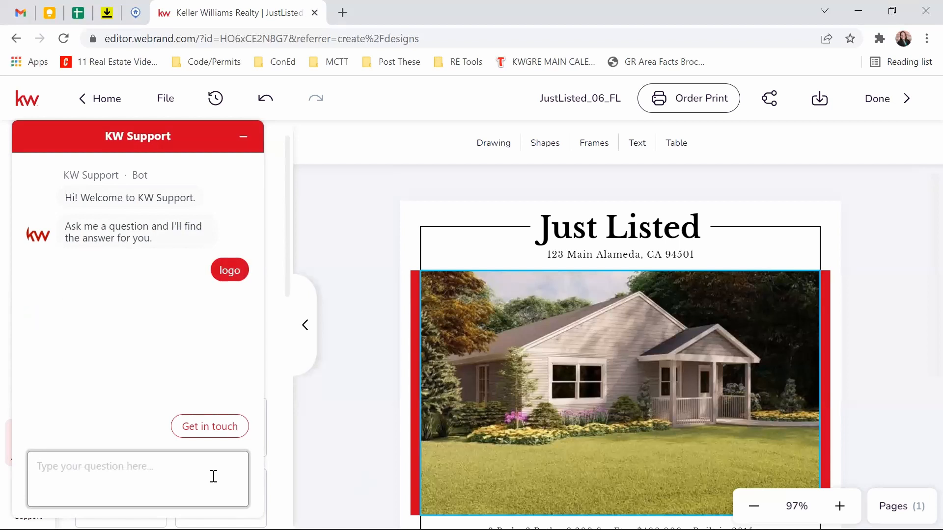
Step: Browse the suggested articles and open 'Where Can I find Keller Williams Logos?'
scroll(211, 358, up, 6)
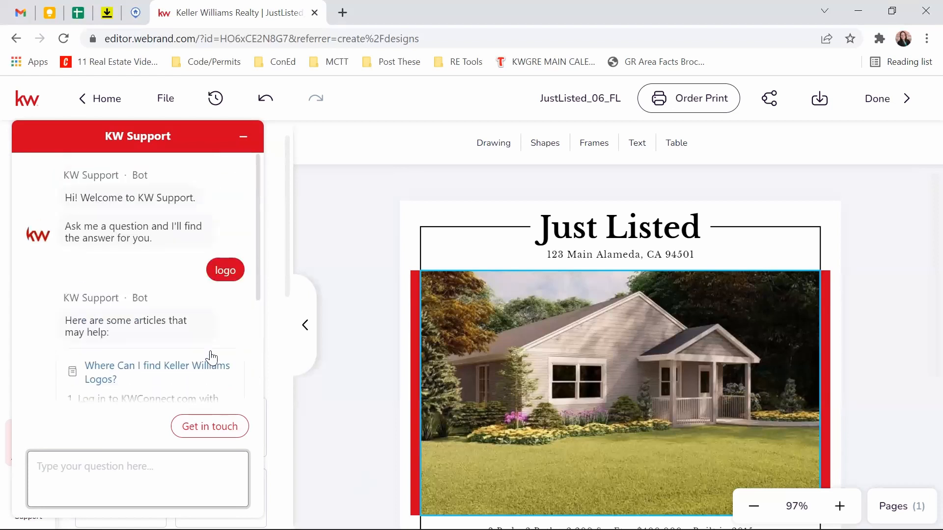
scroll(211, 358, down, 2)
scroll(178, 292, down, 1)
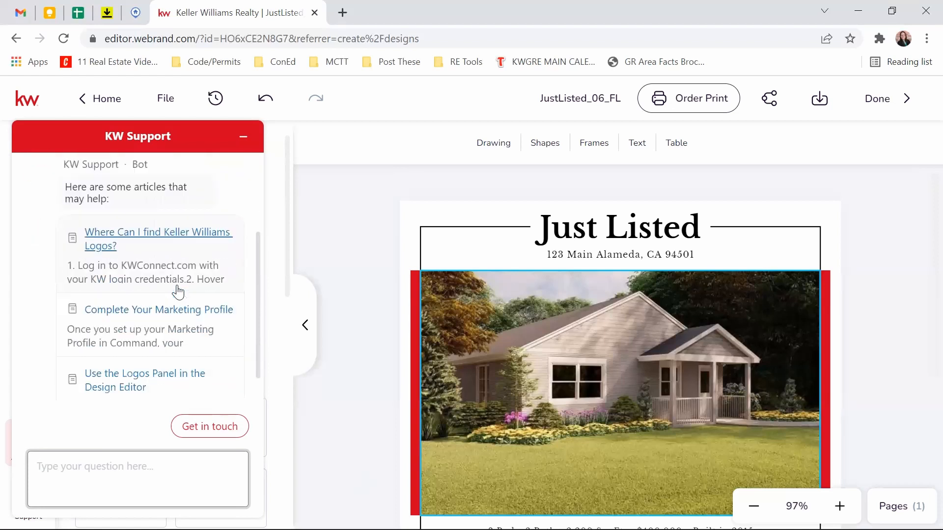
scroll(130, 295, down, 1)
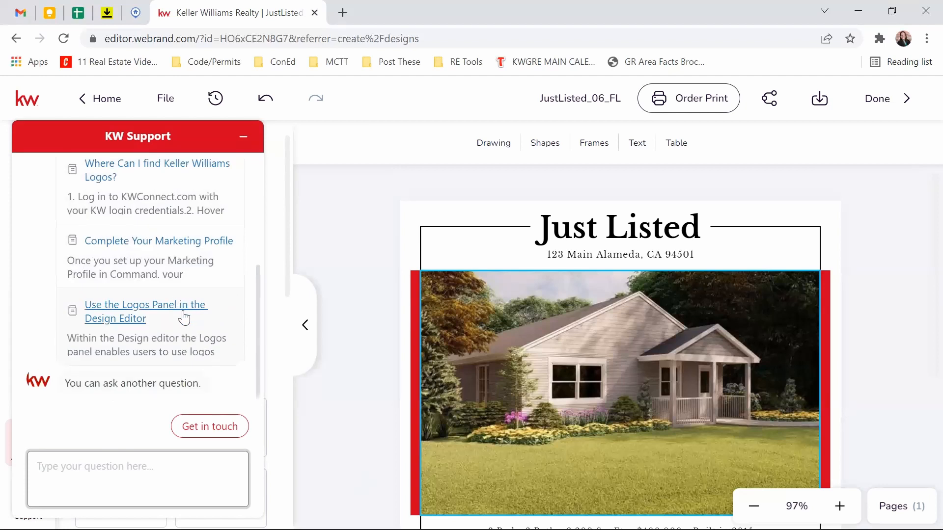
scroll(138, 359, up, 2)
scroll(139, 358, down, 1)
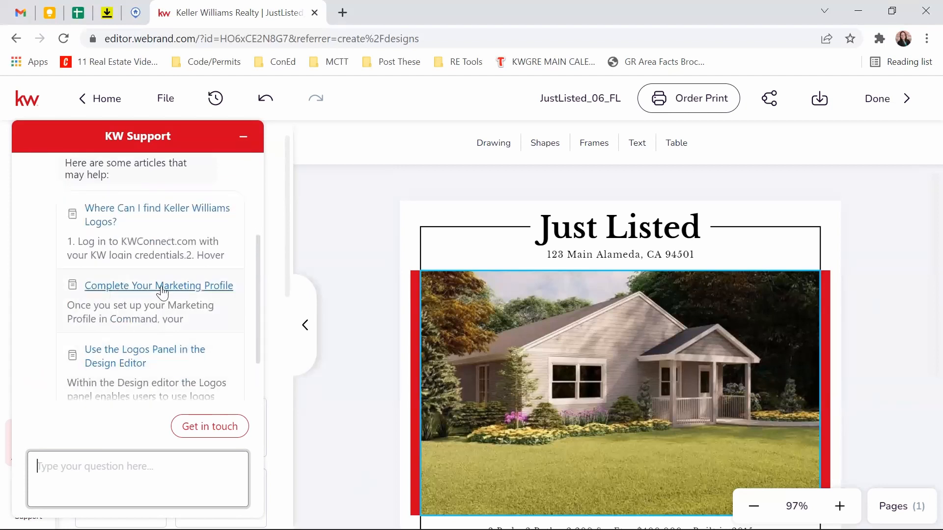
scroll(194, 291, down, 2)
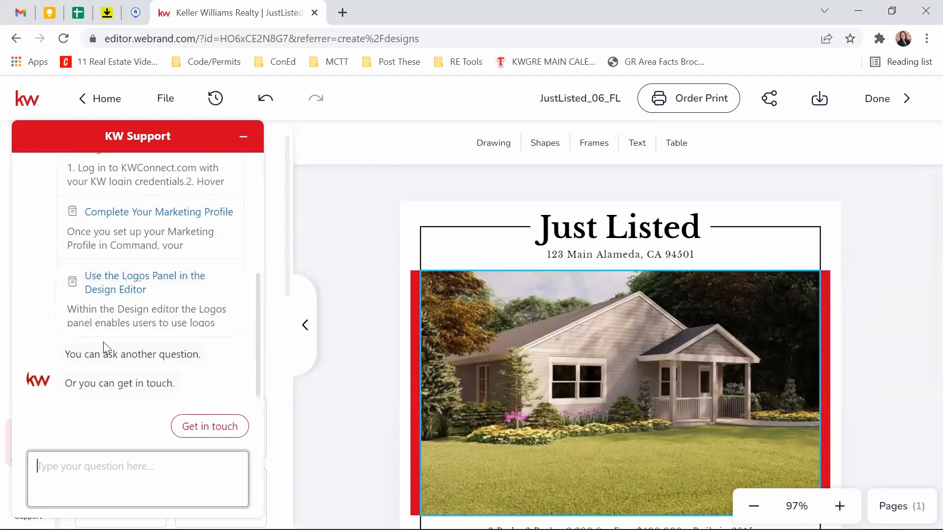
scroll(94, 324, up, 2)
click(116, 224)
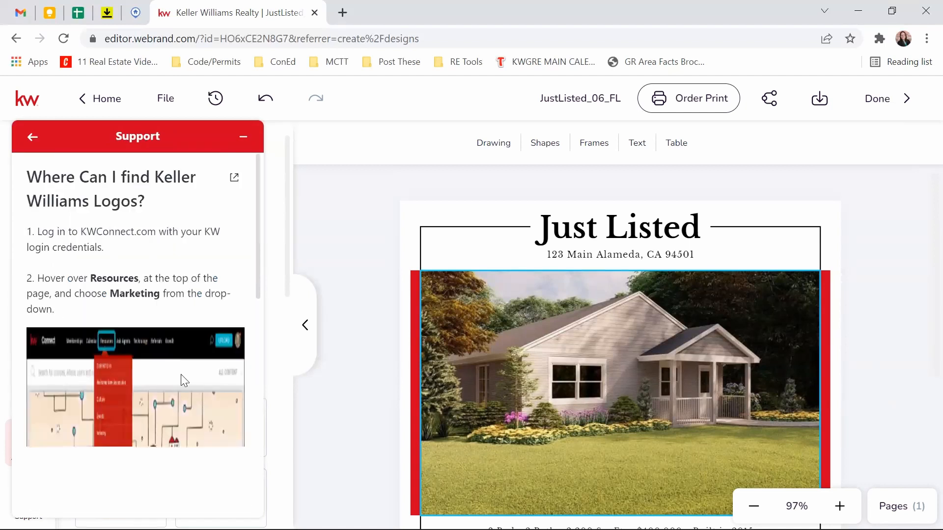
Step: Read the logo article's steps: KWConnect.com, Resources › Marketing, then Logos and Branding
scroll(190, 245, down, 3)
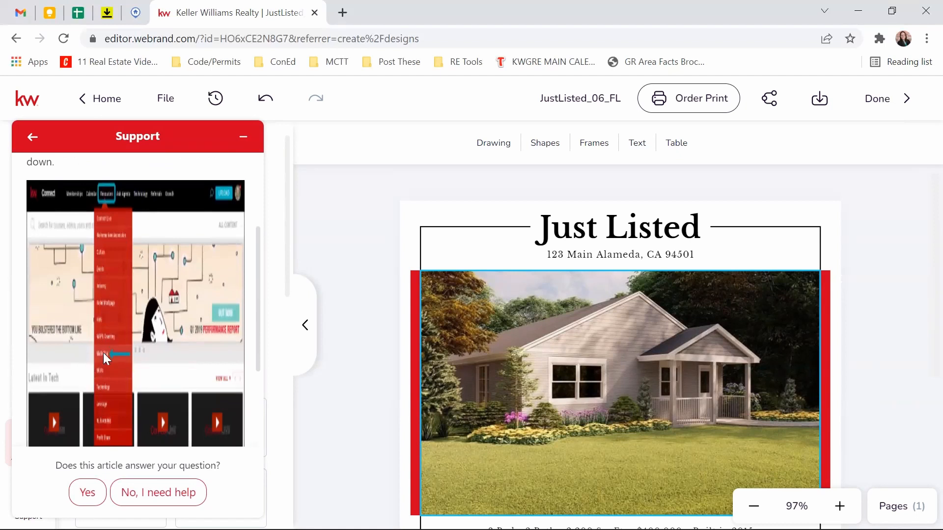
scroll(104, 351, down, 3)
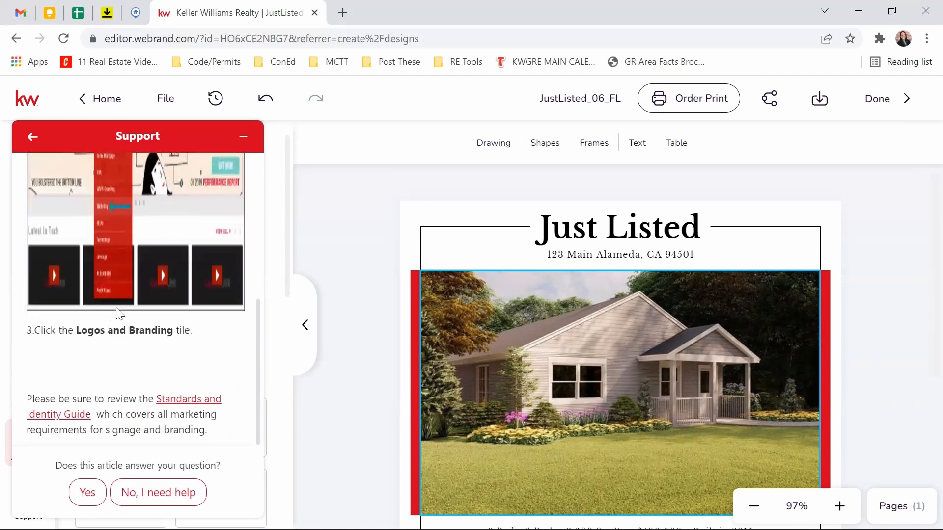
scroll(552, 412, down, 5)
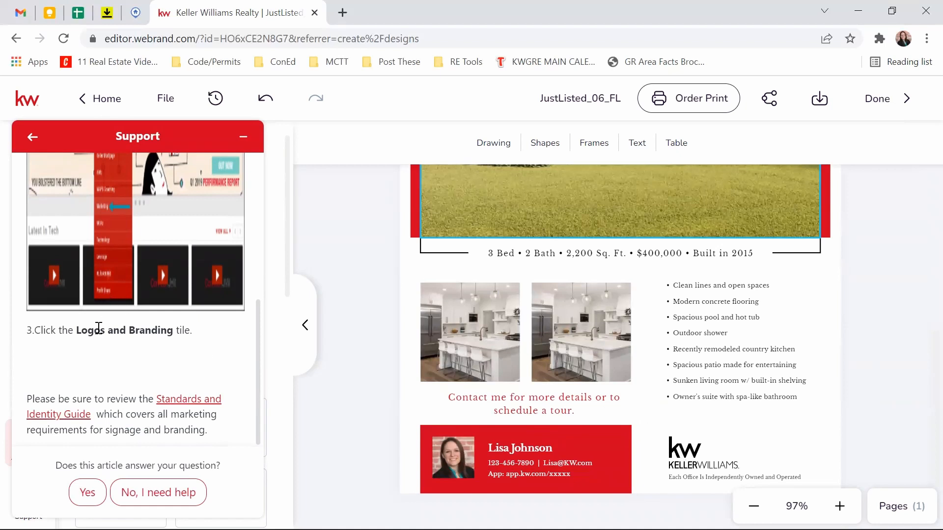
scroll(97, 329, down, 1)
scroll(133, 394, up, 5)
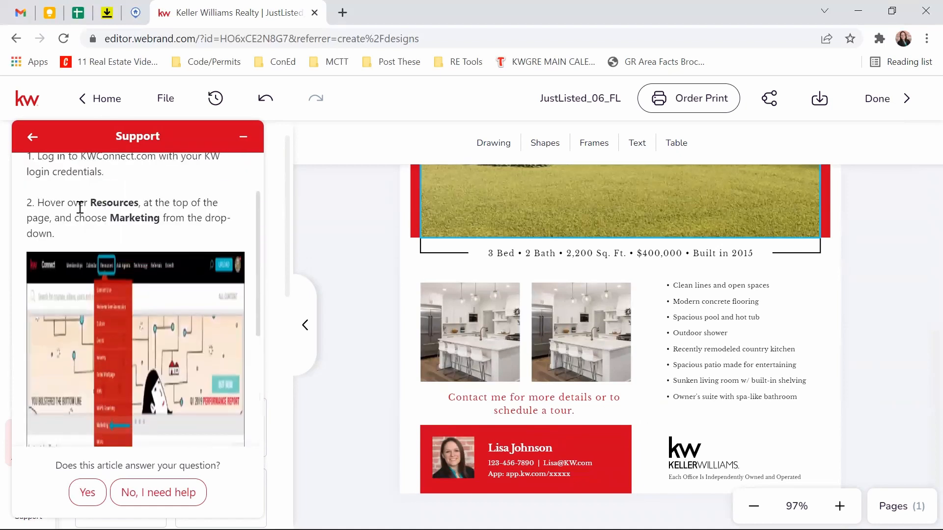
scroll(116, 297, up, 2)
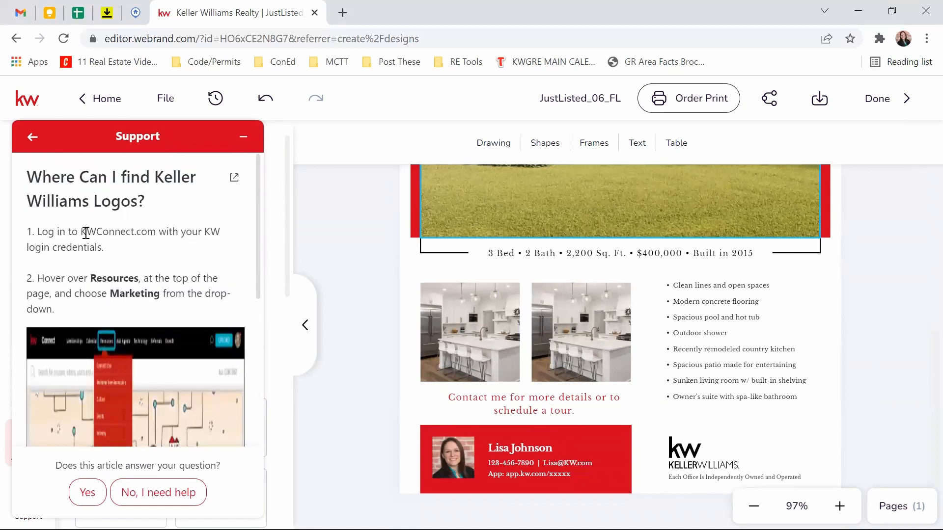
scroll(124, 232, down, 2)
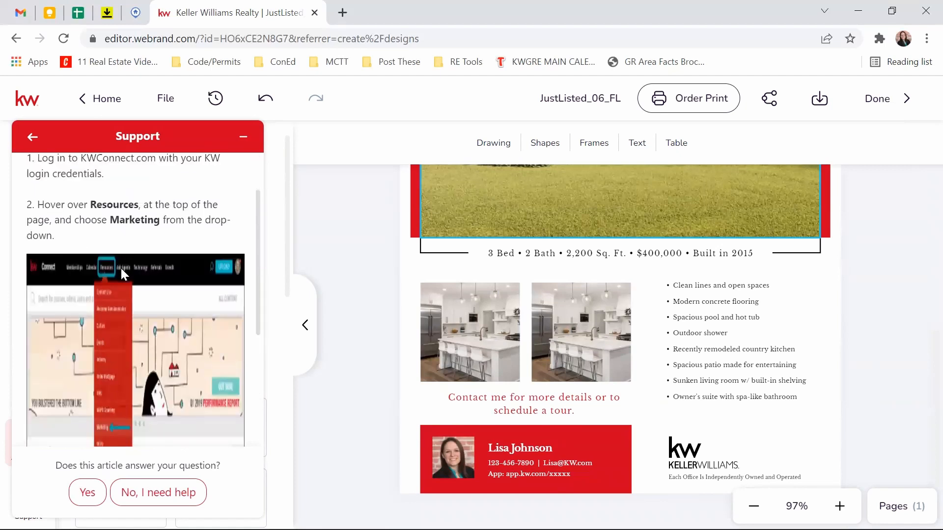
scroll(121, 273, down, 2)
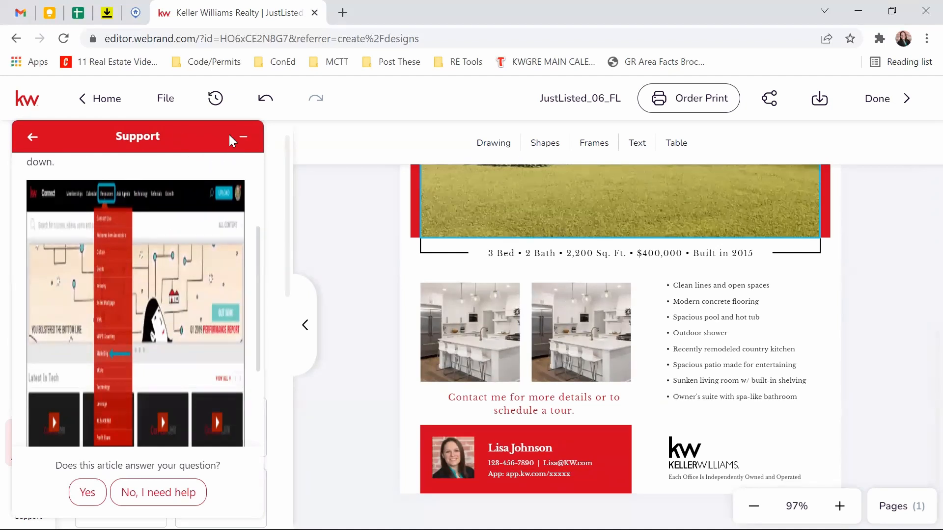
Step: Close the Support and Animation panels and head Home, bringing up the unsaved-changes prompt
click(243, 138)
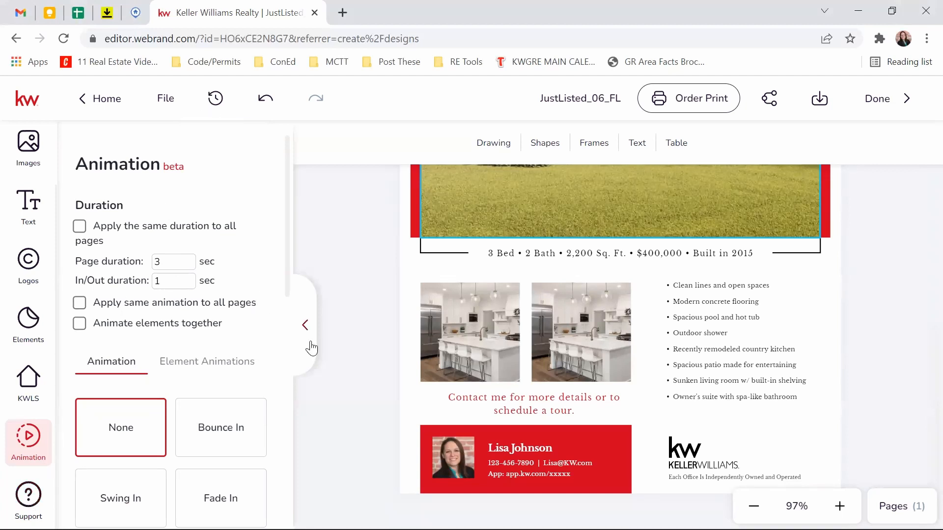
click(305, 325)
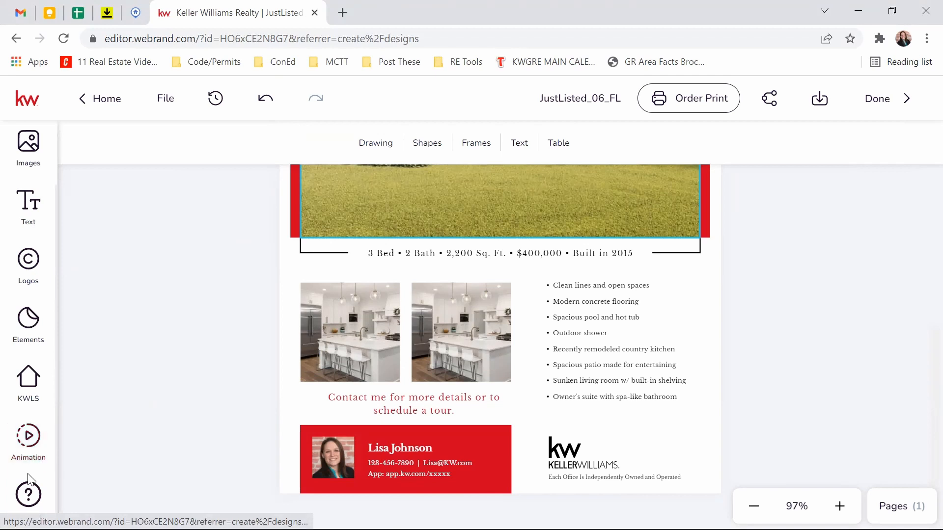
scroll(509, 353, up, 5)
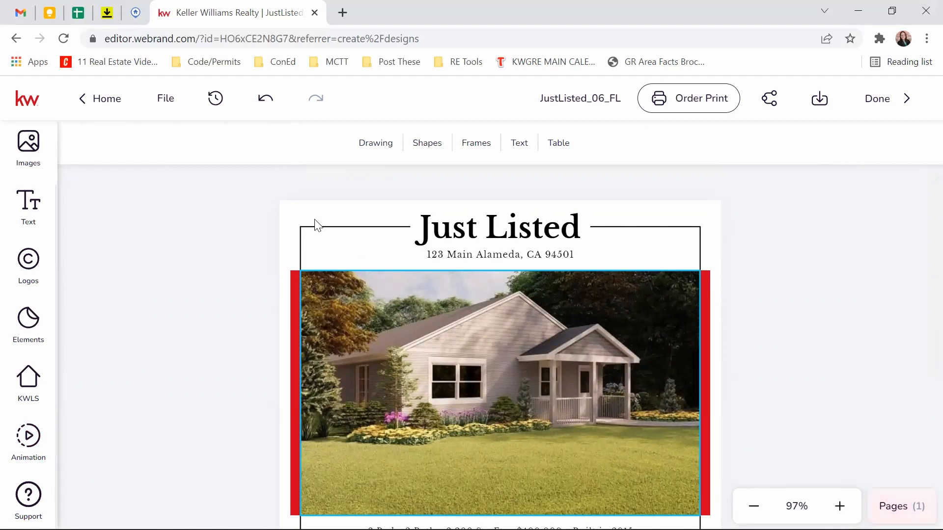
click(95, 101)
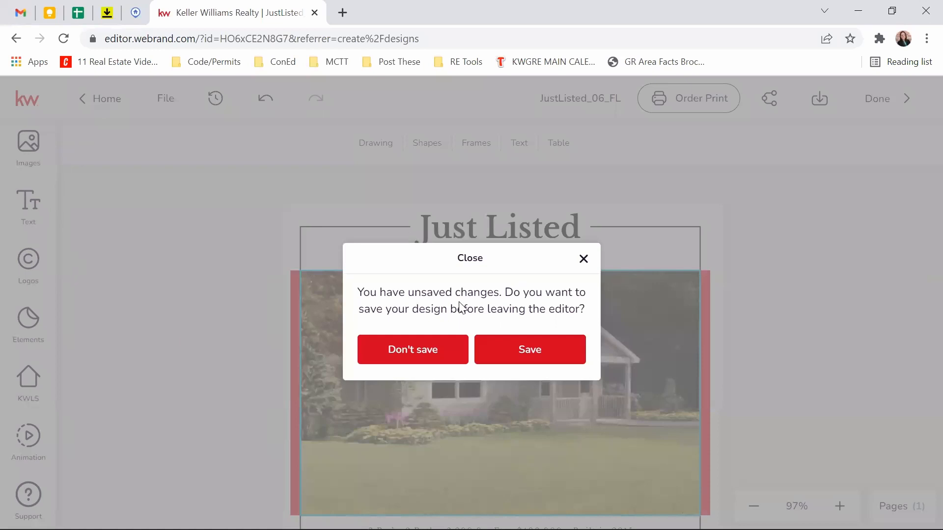
Step: Leave the JustListed_06_FL editor without saving and return to My Designs
click(425, 361)
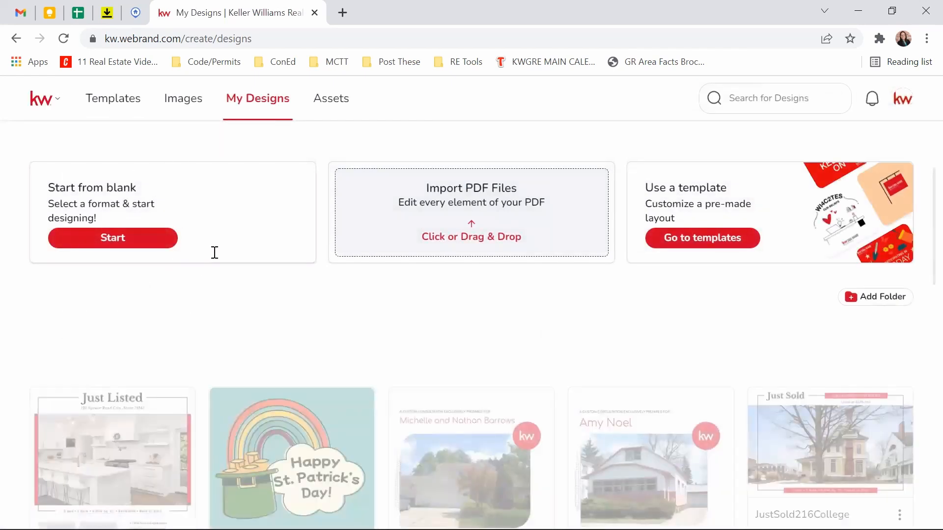
click(105, 107)
click(254, 107)
scroll(638, 335, down, 2)
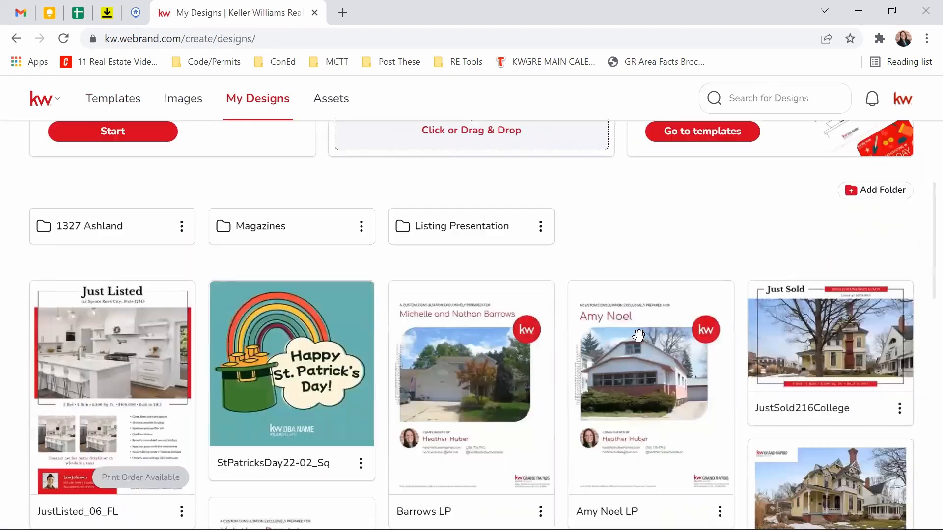
scroll(638, 335, down, 20)
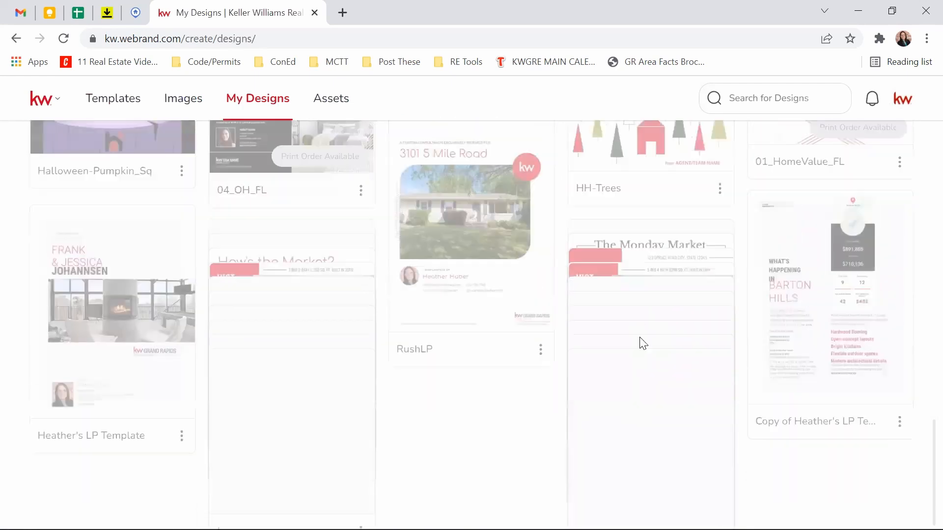
scroll(644, 343, up, 20)
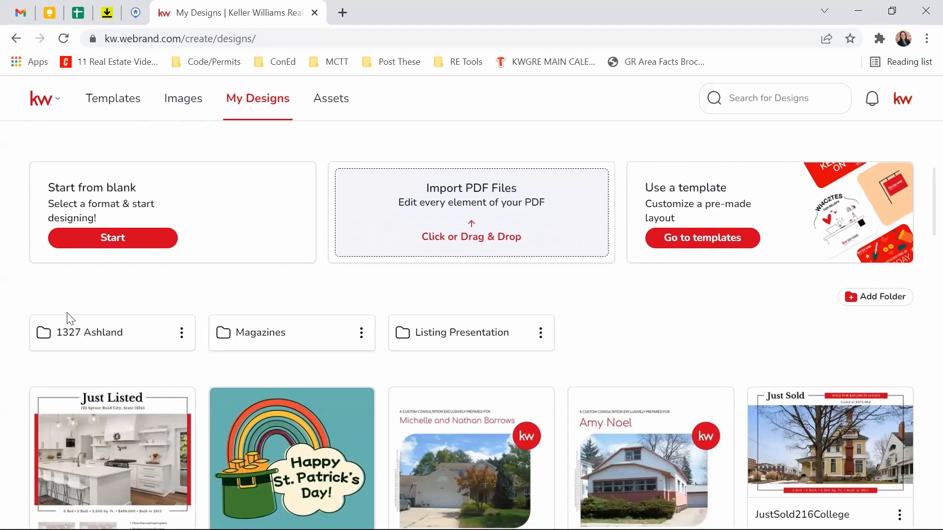
click(119, 332)
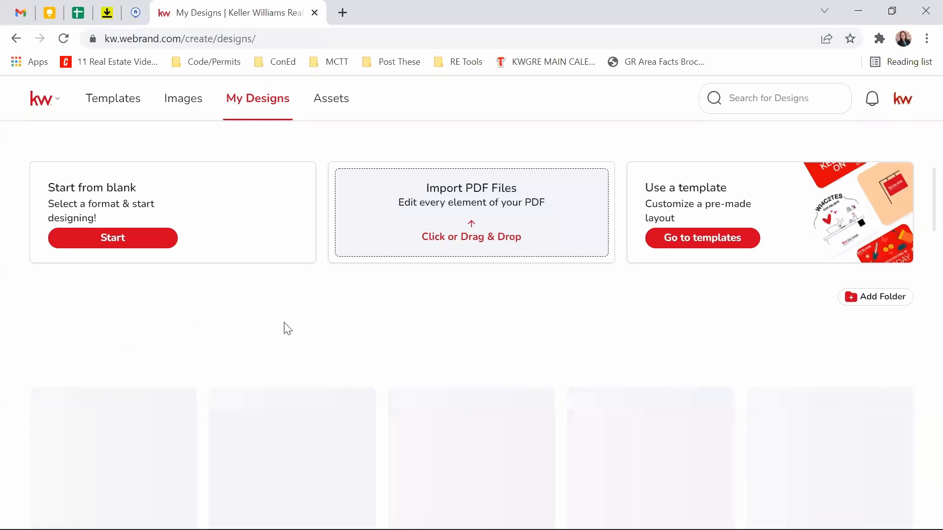
scroll(507, 335, down, 2)
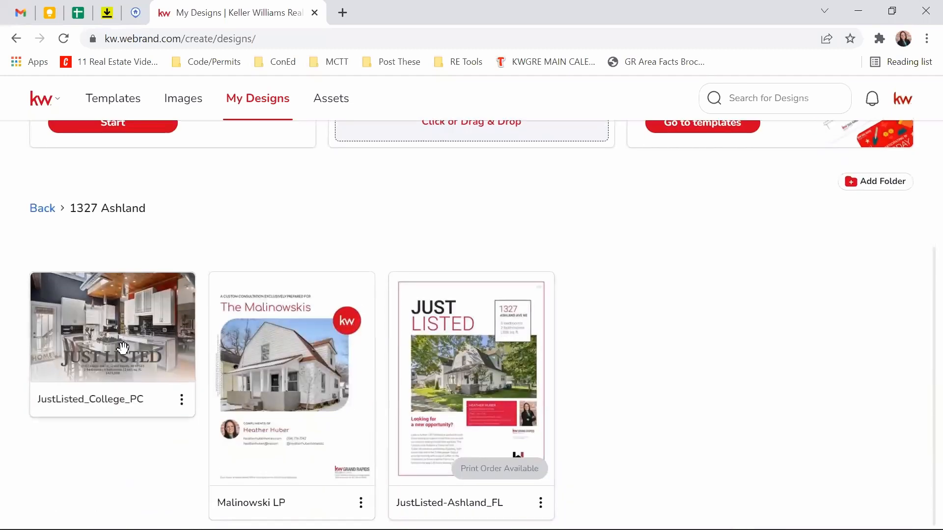
scroll(27, 277, up, 1)
scroll(27, 277, up, 2)
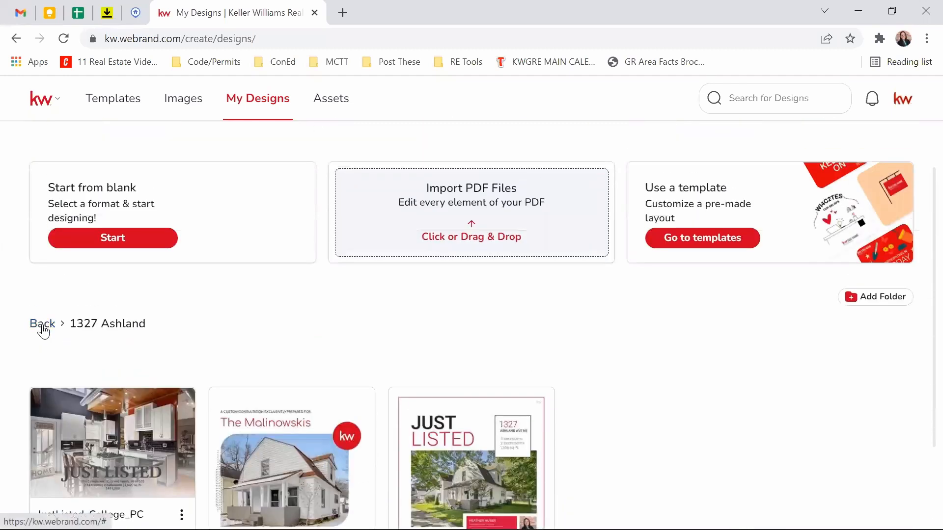
click(42, 323)
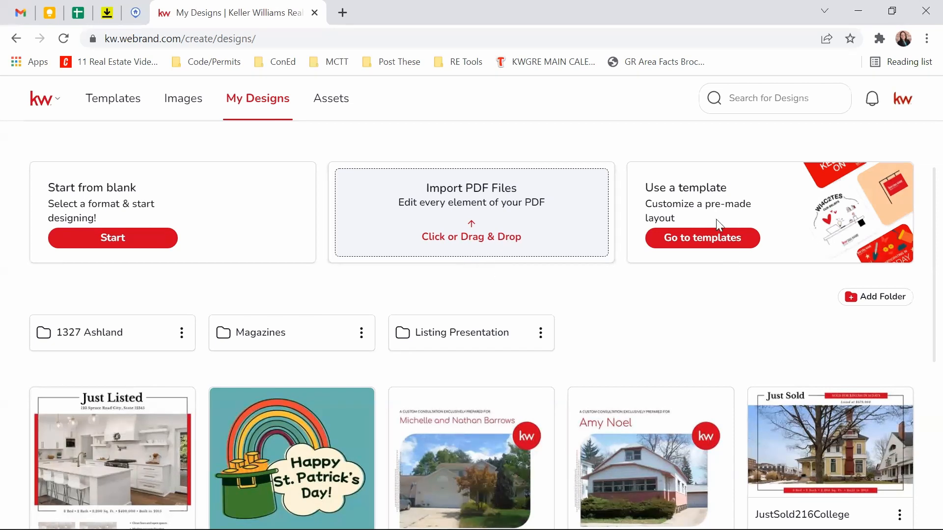
Step: Start a 29-page design from the third Listing Presentation template in the Templates gallery
click(102, 104)
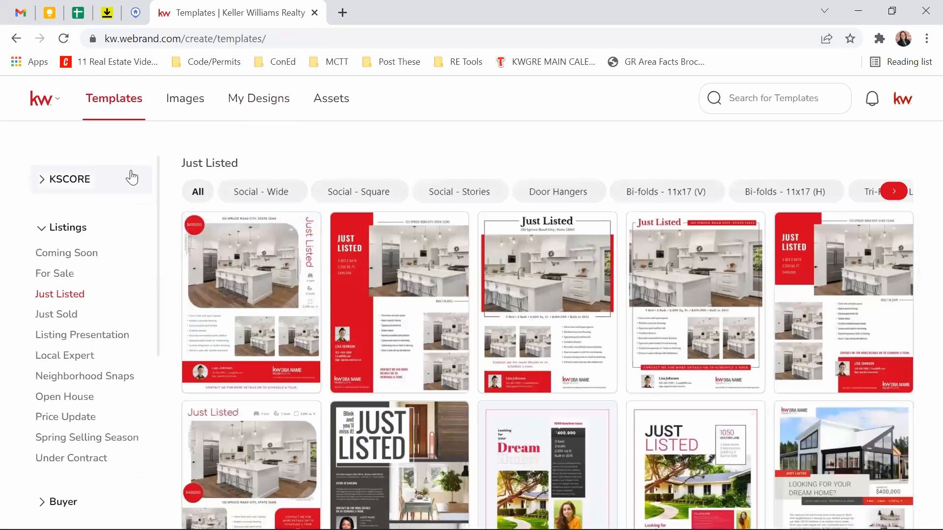
click(83, 342)
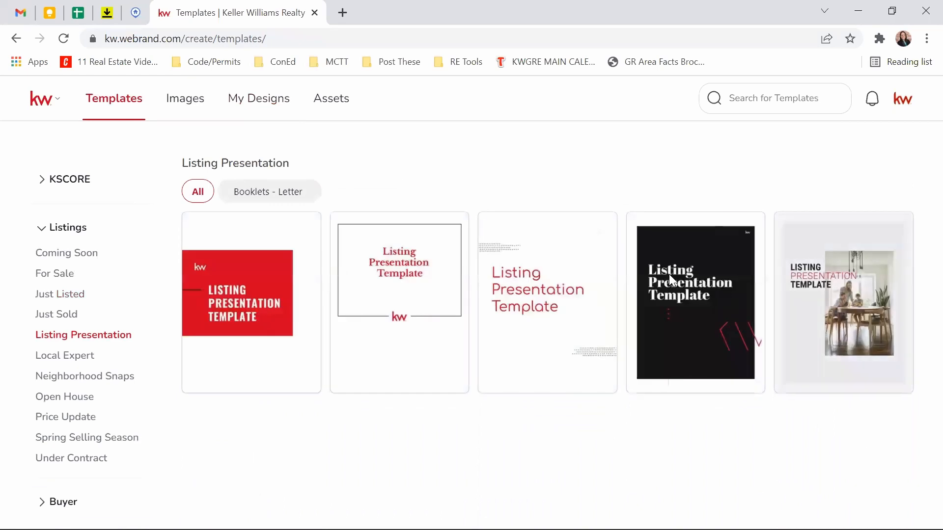
mouse_move(577, 252)
click(582, 229)
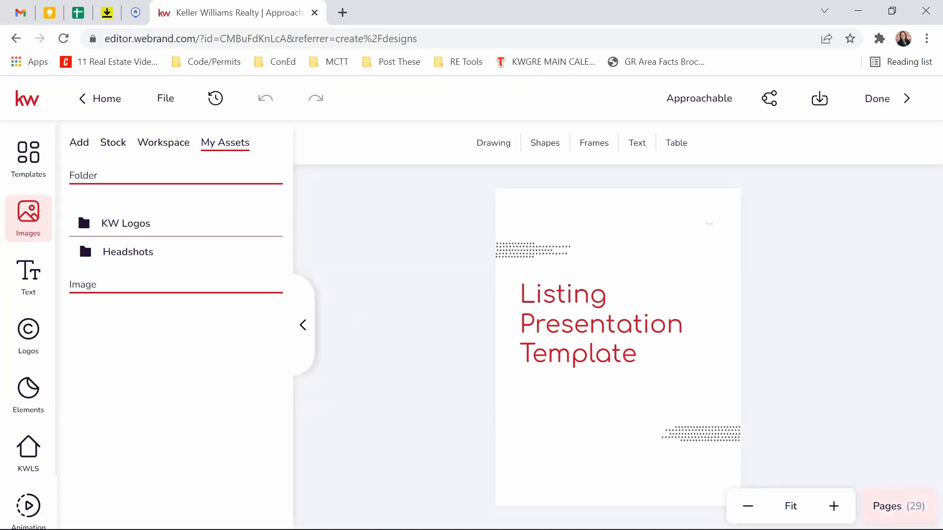
Step: Show the presentation's page thumbnails and scroll through all 29 pages
click(898, 506)
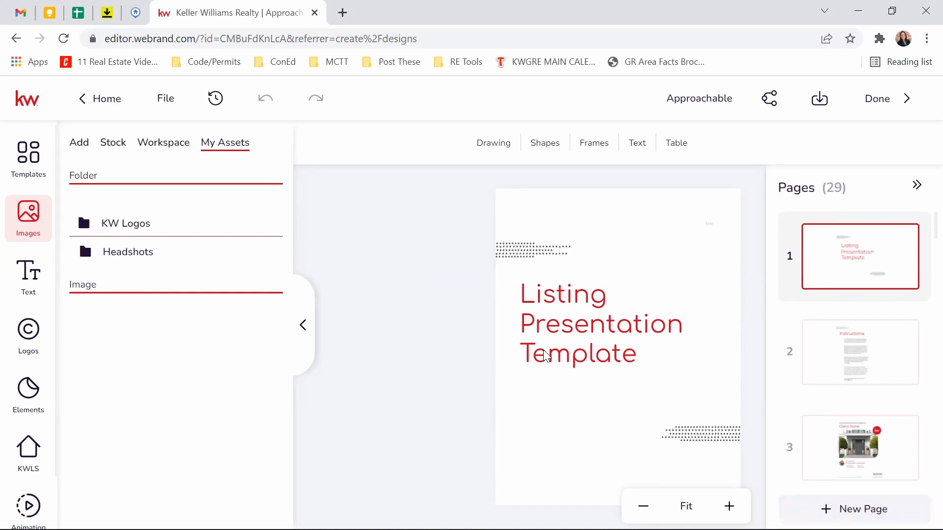
scroll(853, 274, down, 3)
scroll(853, 274, down, 6)
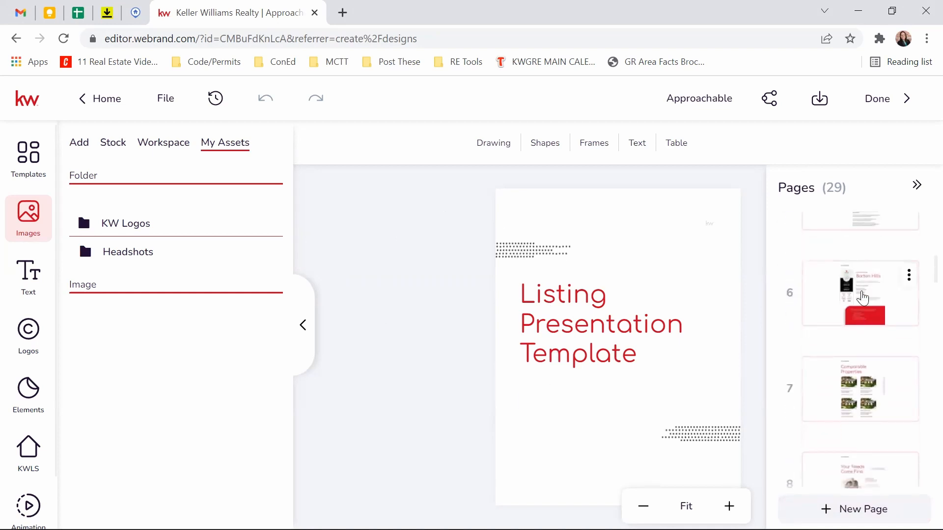
scroll(863, 298, down, 7)
scroll(863, 298, down, 16)
scroll(863, 298, down, 18)
scroll(863, 298, down, 2)
scroll(862, 298, up, 20)
scroll(862, 298, up, 10)
scroll(833, 379, down, 9)
scroll(852, 299, down, 7)
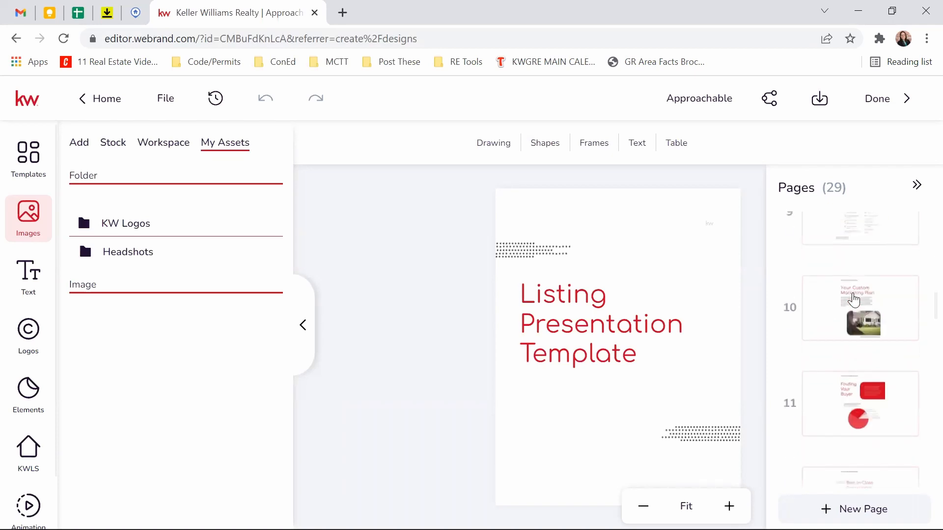
scroll(850, 297, down, 9)
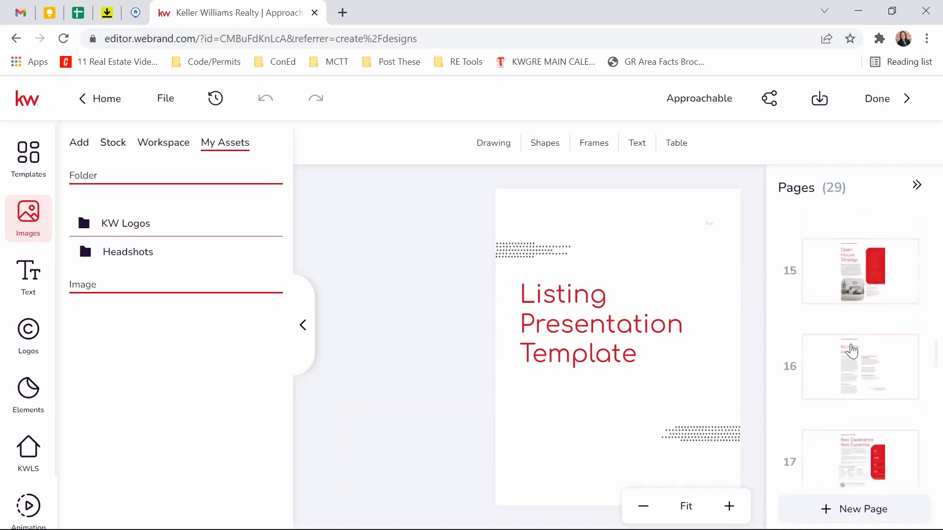
scroll(848, 348, up, 4)
Step: Go to page 15, Open House Strategy, then page 16, It's in the Details
click(863, 430)
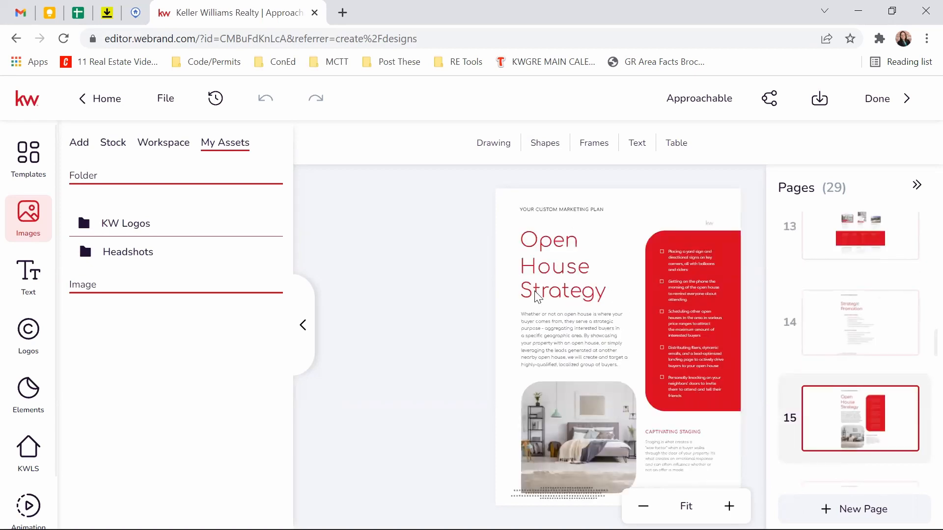
scroll(890, 264, down, 4)
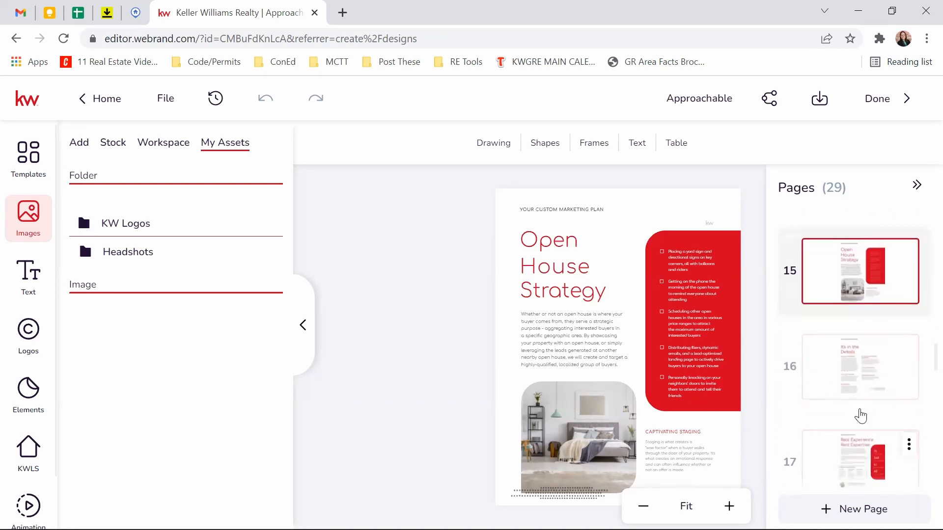
click(860, 382)
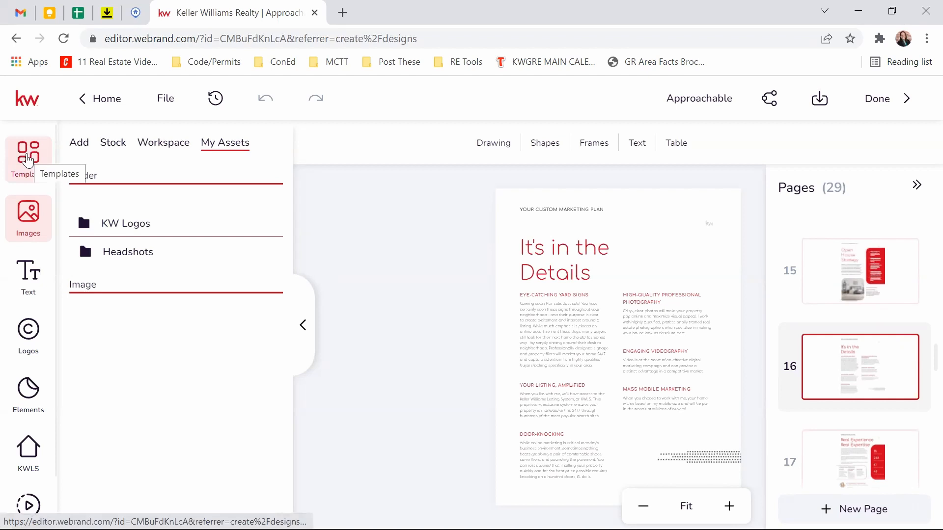
Step: Add the 'Your Needs Come First' template layout as a new page
click(28, 161)
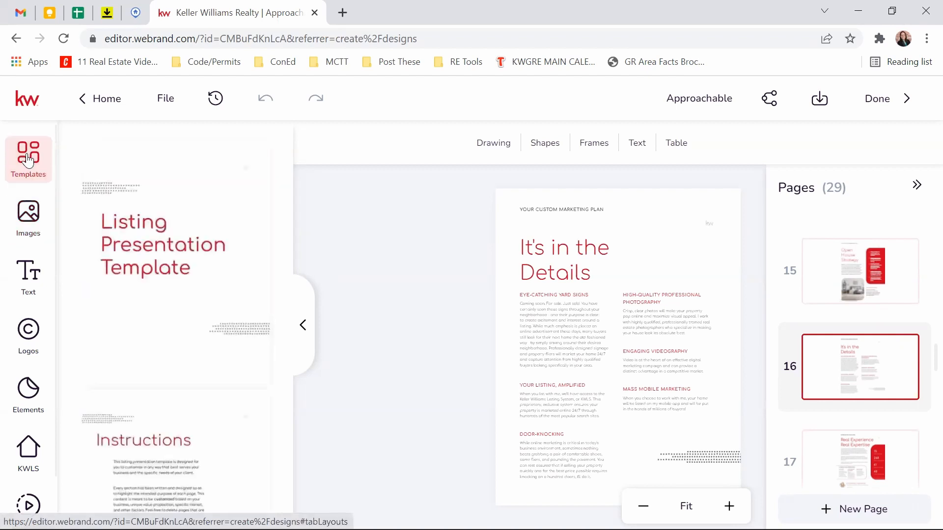
mouse_move(217, 267)
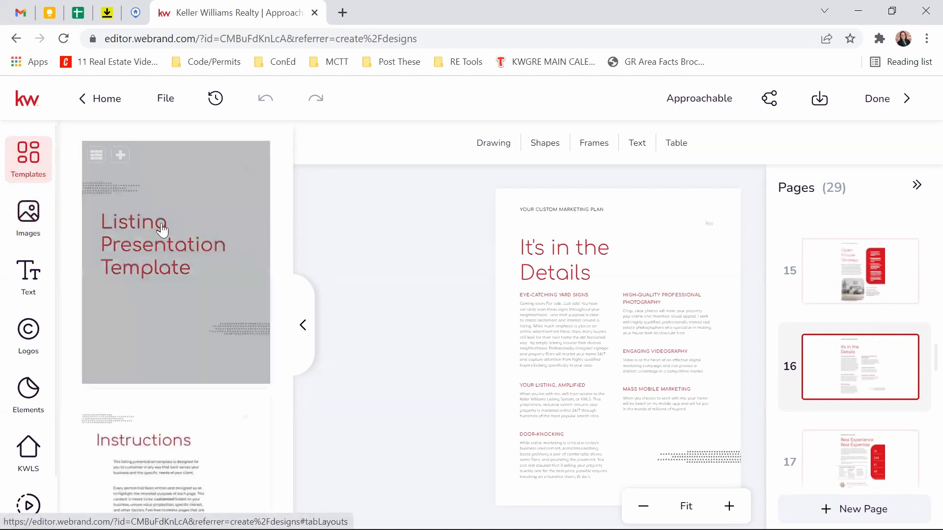
scroll(162, 230, down, 15)
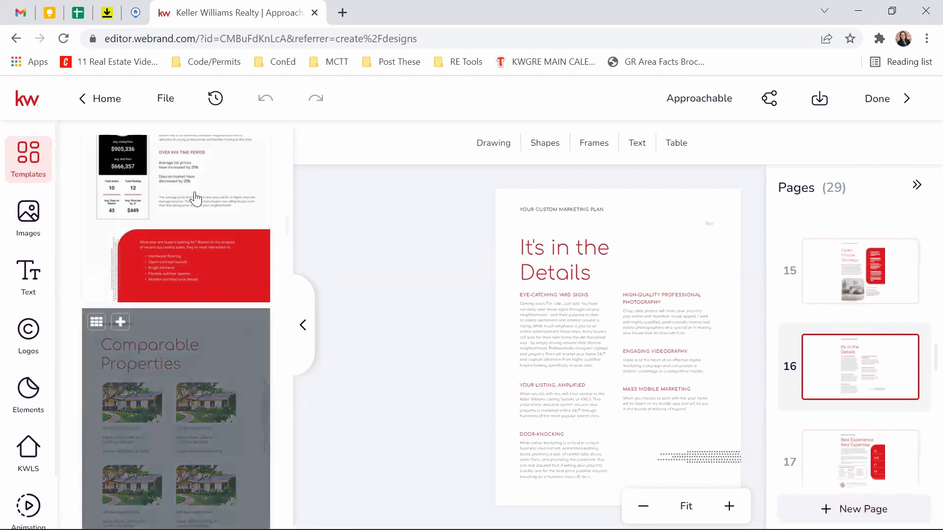
scroll(175, 339, down, 3)
scroll(174, 338, down, 3)
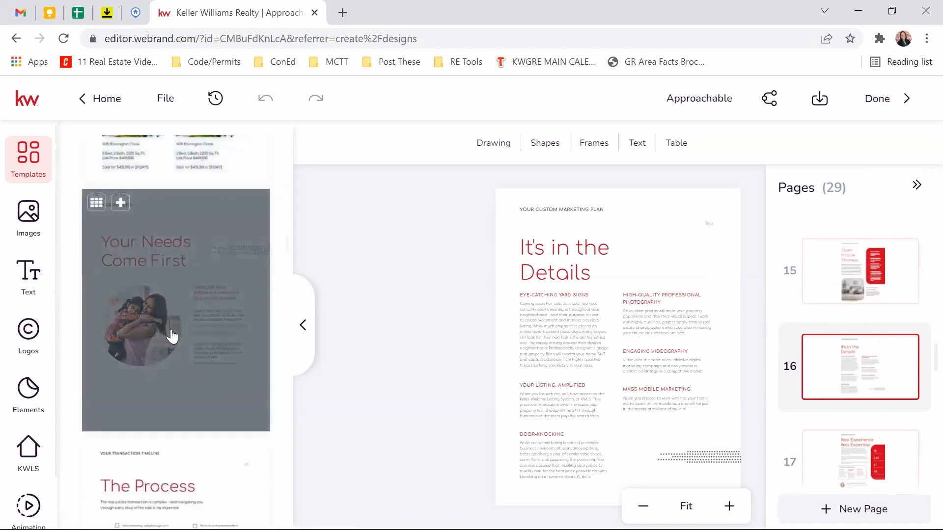
click(119, 204)
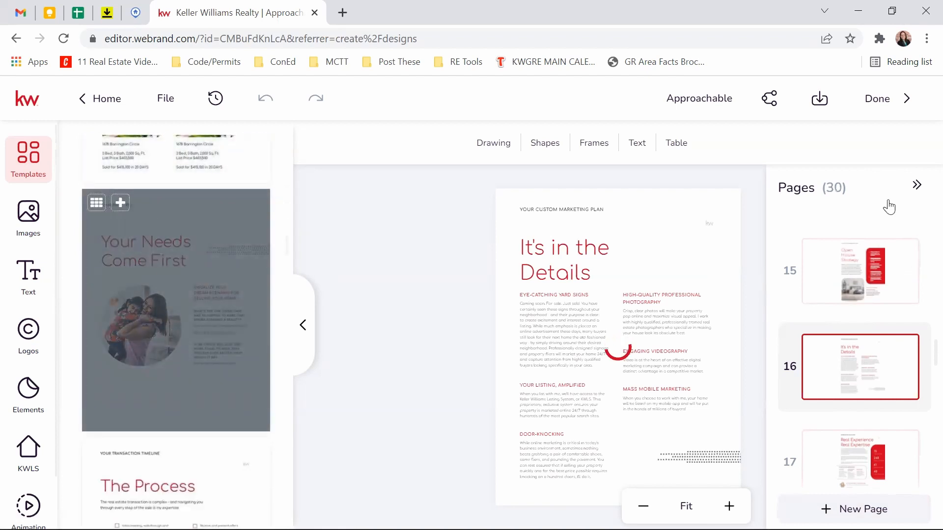
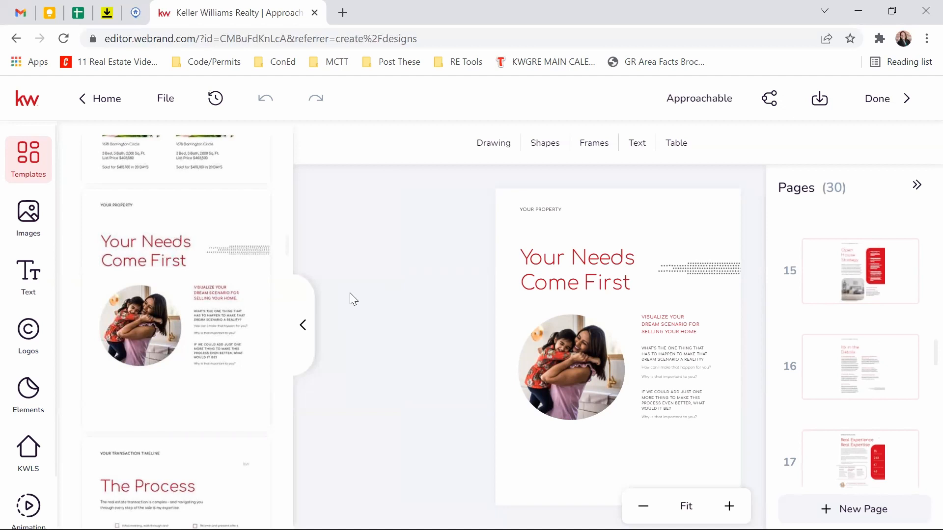
Step: Open youtube.com in a new tab and go to Your channel
key(ctrl+t)
text(youtube.com)
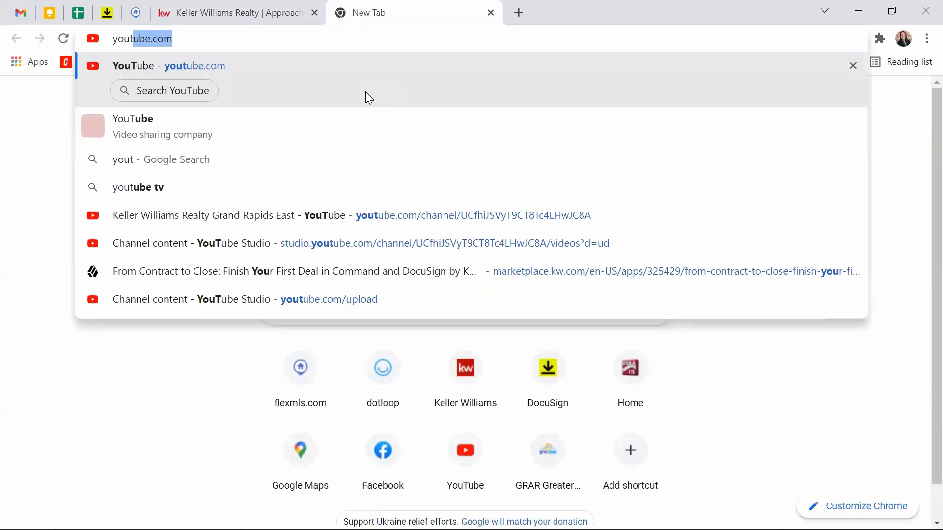
key(Return)
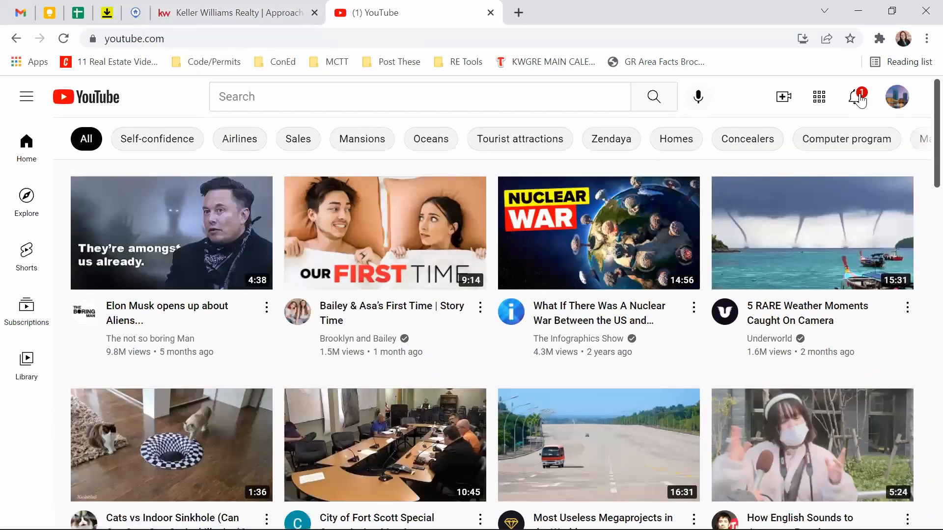
click(898, 99)
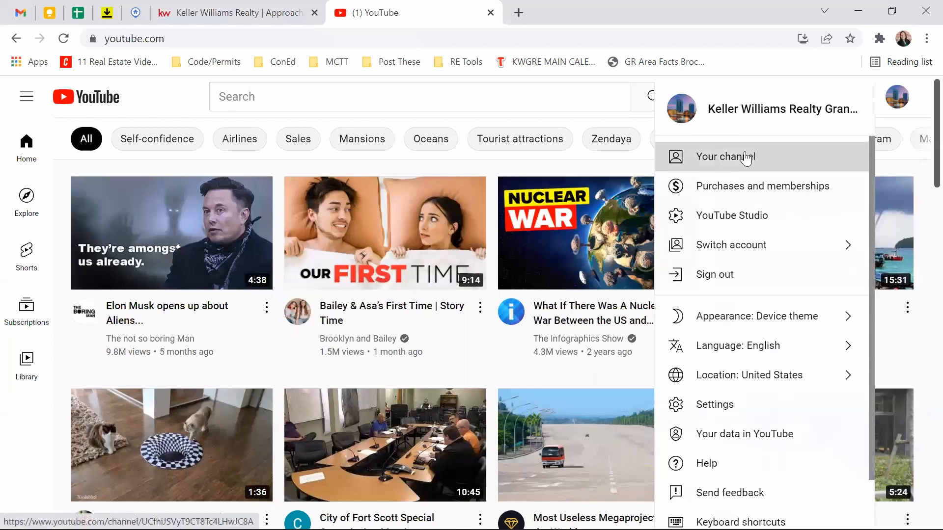
click(744, 156)
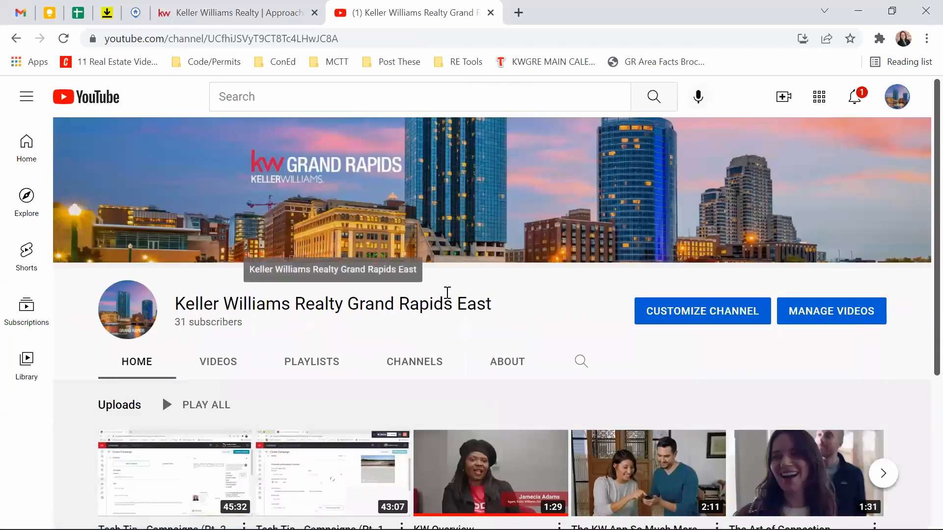
Step: Copy the share link of the paused Tech Tip - Campaigns (Pt. 2) video and return to the design editor
scroll(463, 226, down, 2)
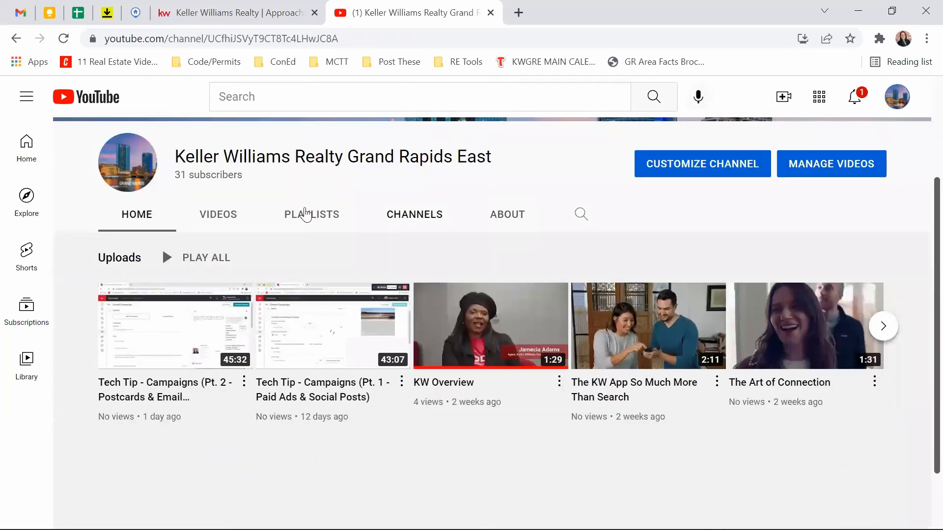
click(157, 368)
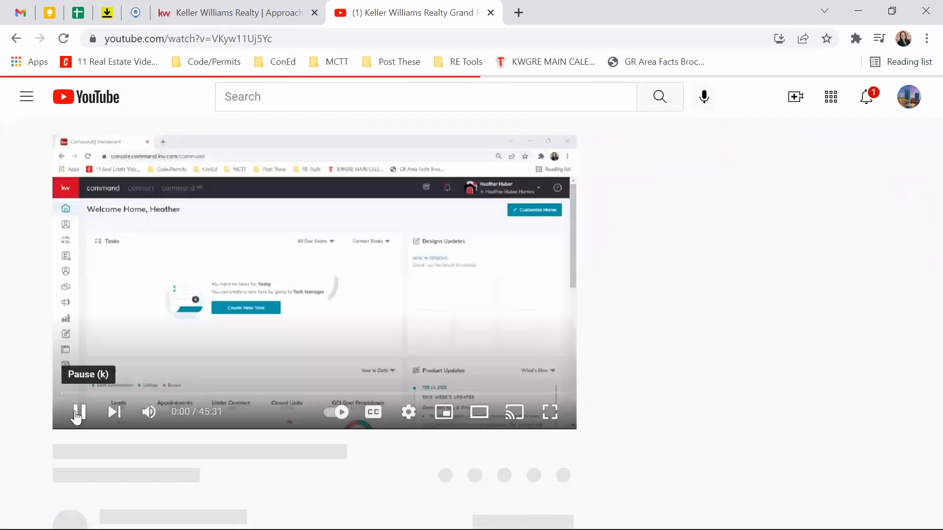
click(74, 413)
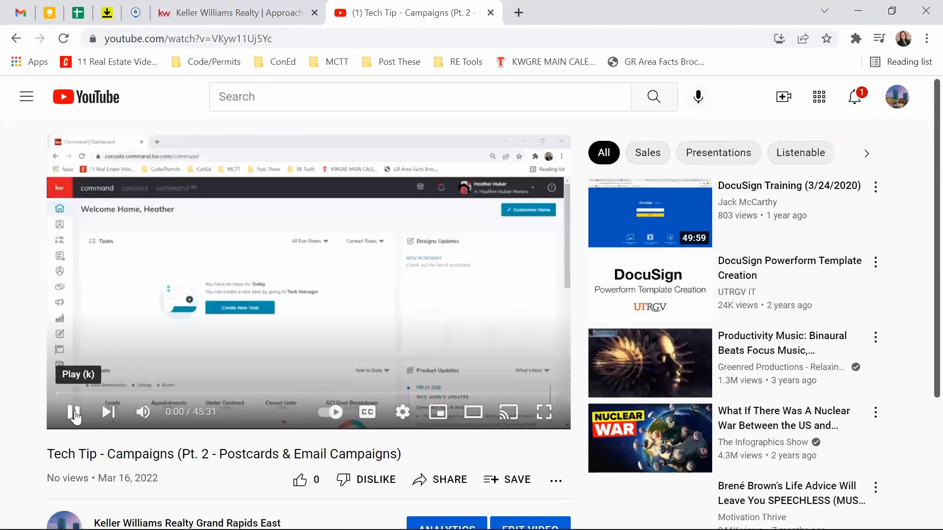
click(447, 479)
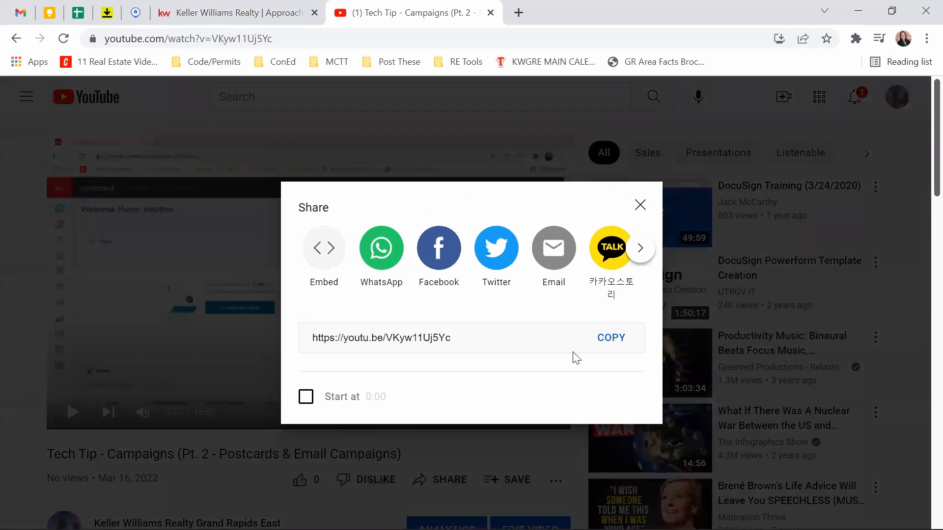
click(619, 338)
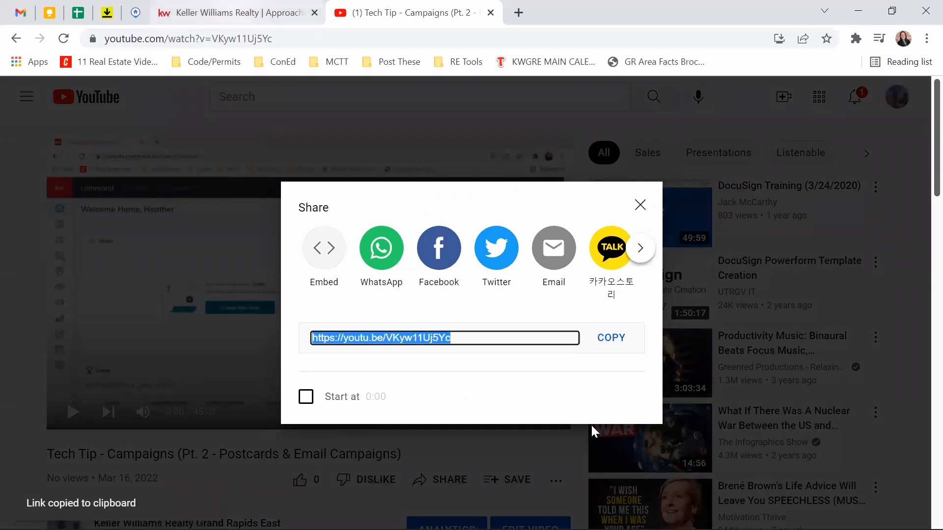
key(alt+Tab)
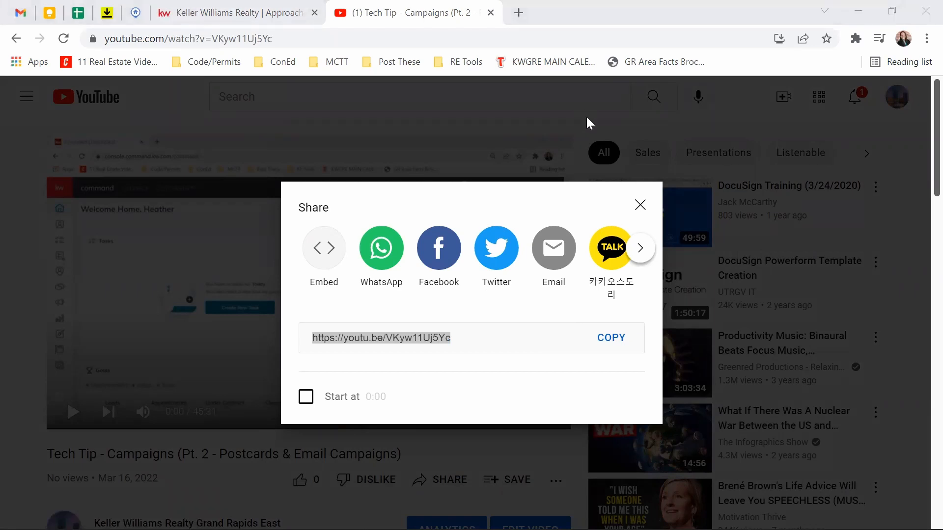
click(269, 31)
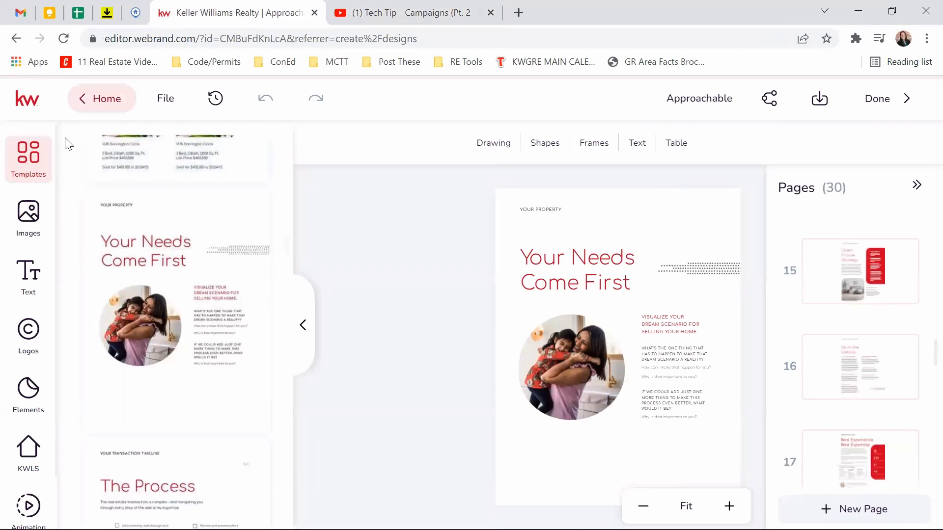
Step: Go to Templates and show the Just Listed templates filtered to Standard Postcards
click(101, 97)
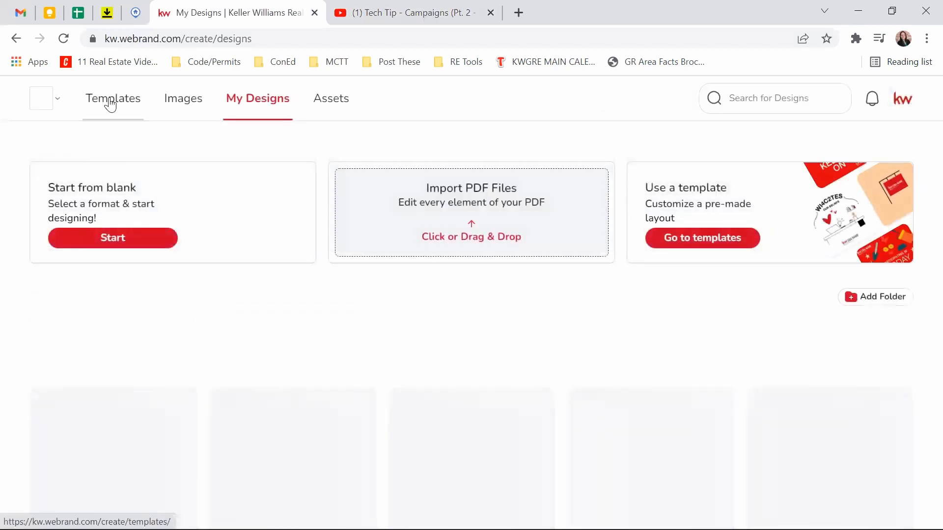
click(110, 101)
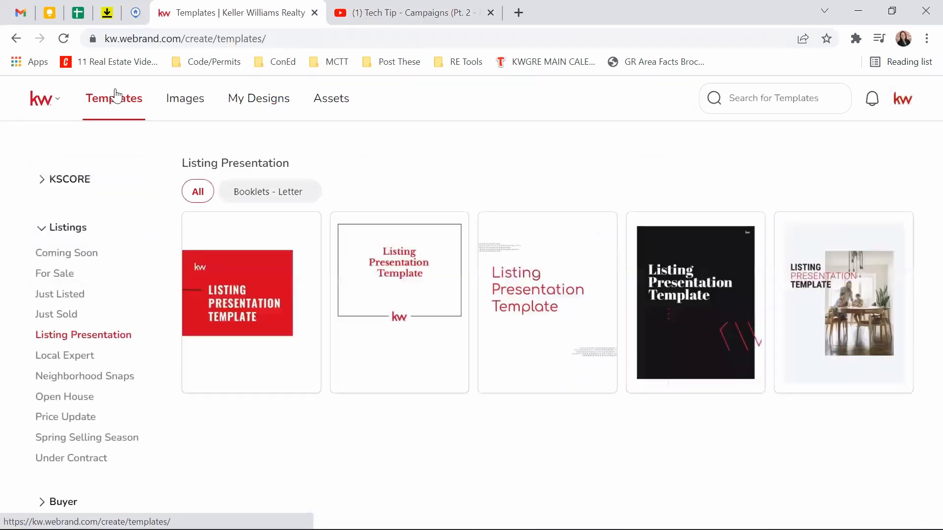
click(67, 301)
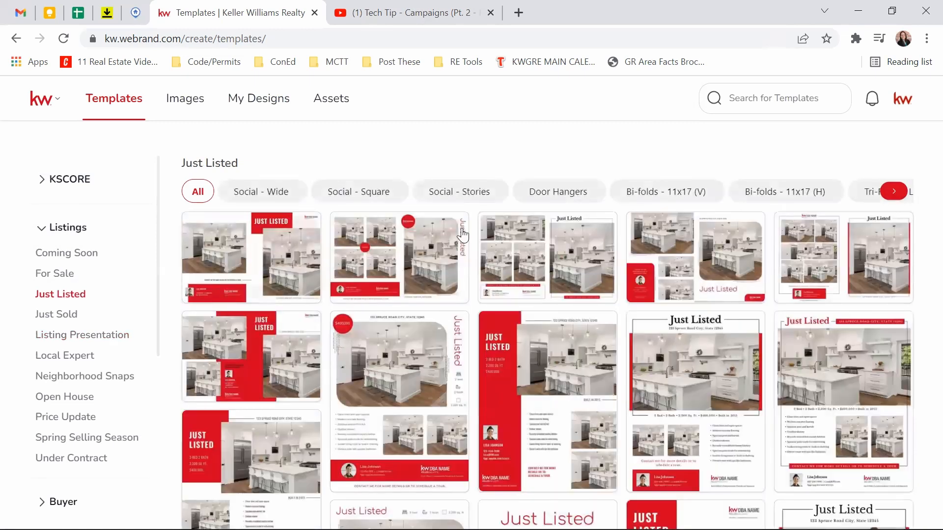
click(894, 191)
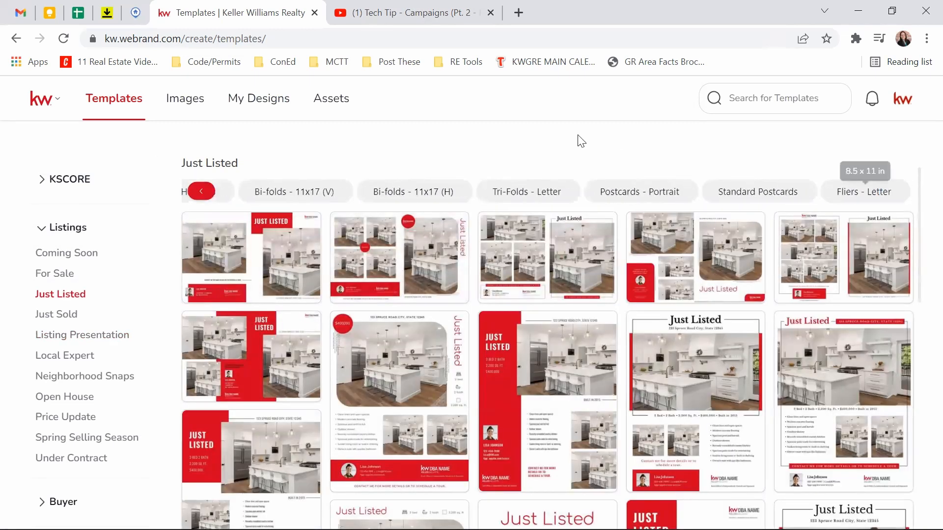
click(738, 201)
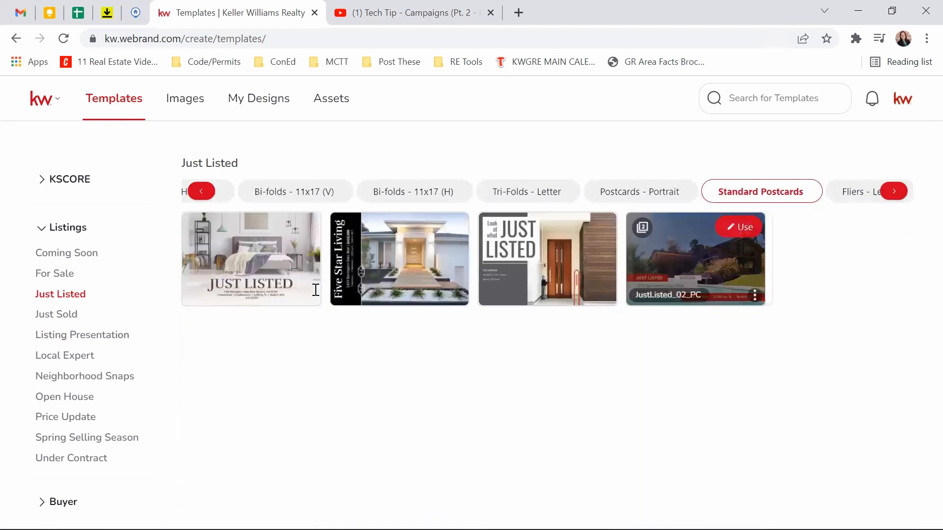
Step: Show the Just Sold templates filtered to Standard Postcards
click(35, 227)
click(36, 227)
click(55, 317)
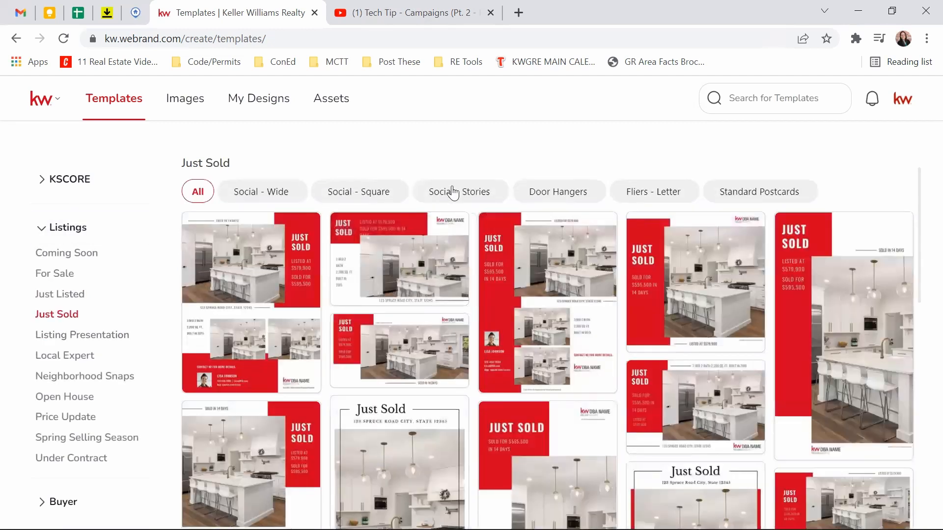
click(766, 199)
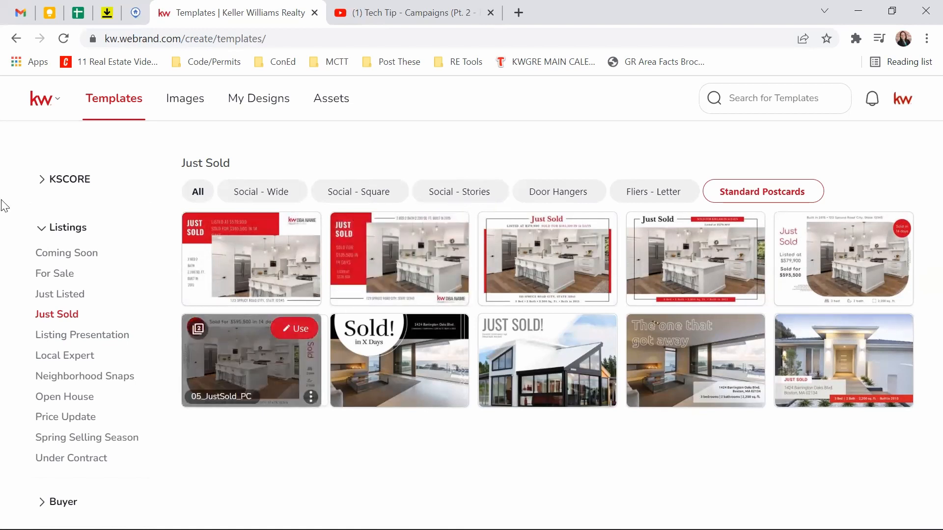
click(39, 229)
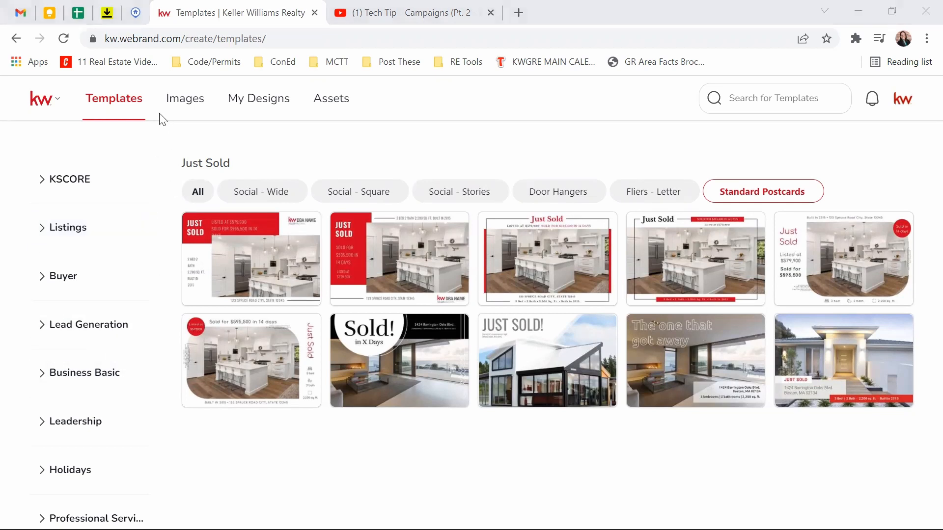
Step: Open Colors & Fonts and bring up the colour picker for the Example palette's black swatch
click(334, 106)
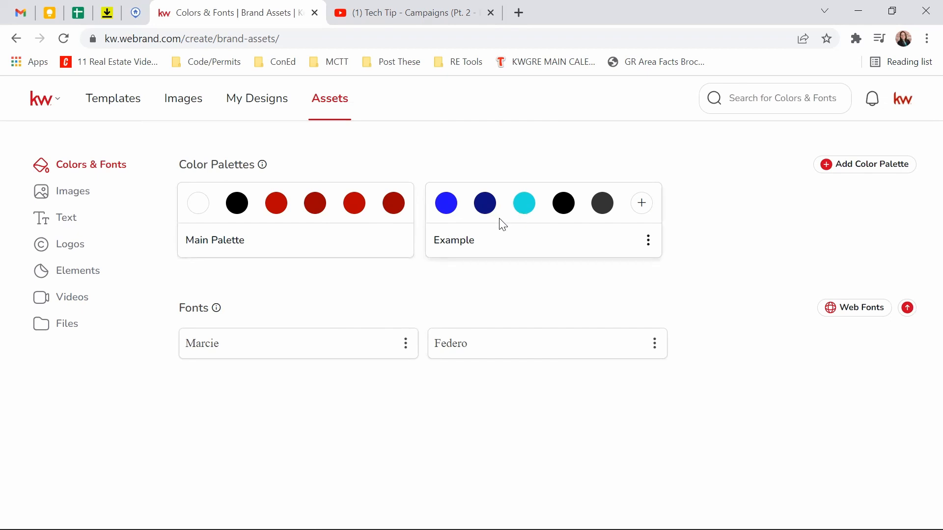
click(563, 215)
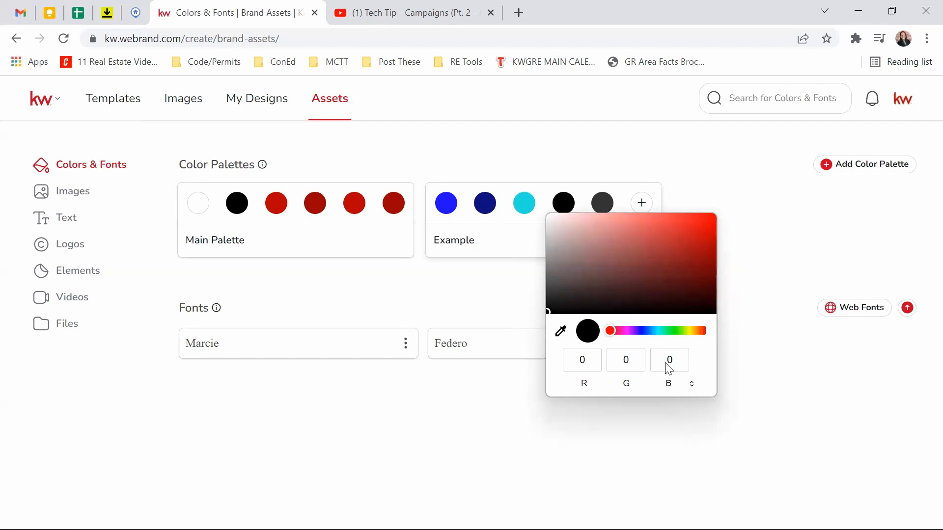
Step: Cycle the picker's colour formats and replace the hex value with #FFFFFF, then edit it to FF
click(693, 385)
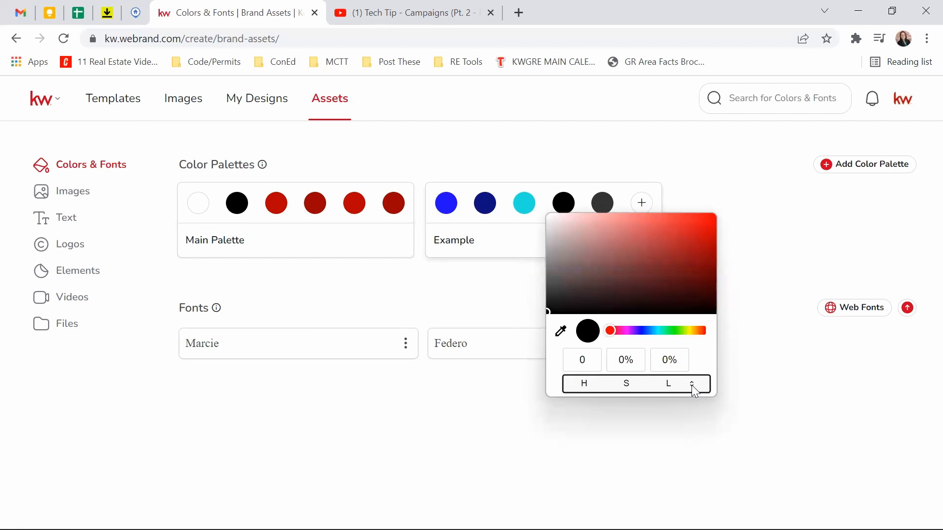
click(693, 385)
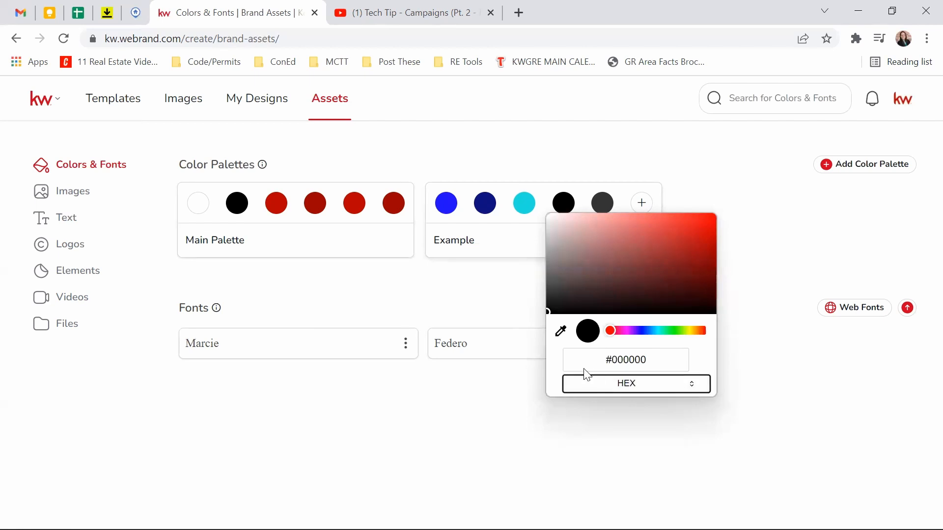
click(613, 363)
drag(605, 361, 616, 361)
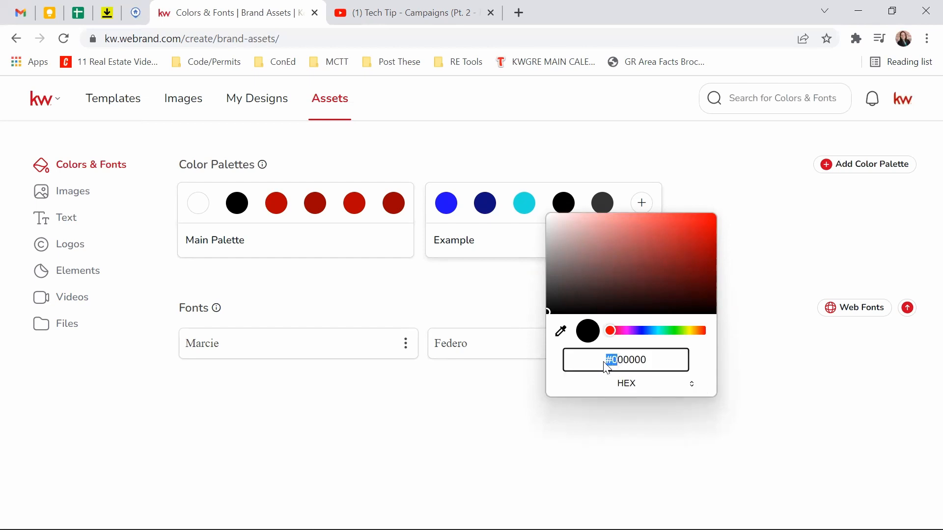
click(652, 367)
drag(649, 362, 480, 344)
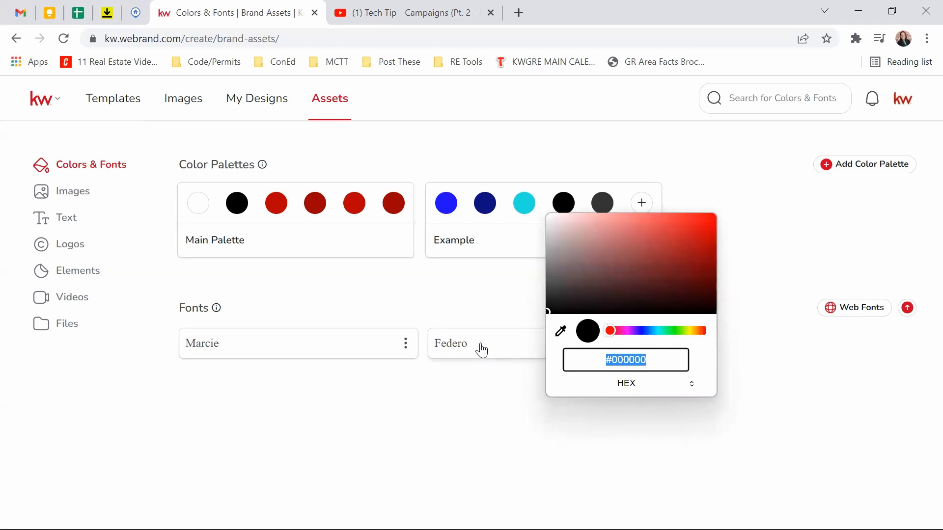
text(#FFFFFF)
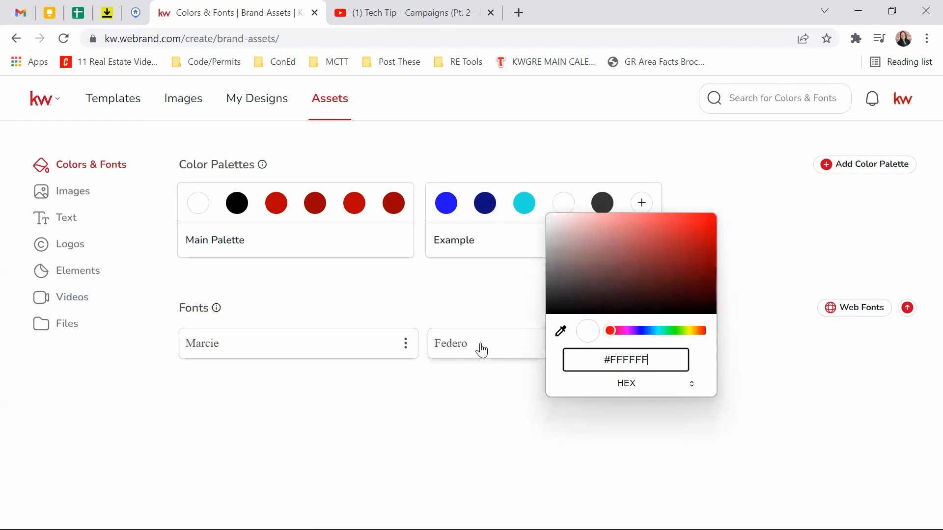
key(BackSpace)
key(BackSpace)
key(BackSpace)
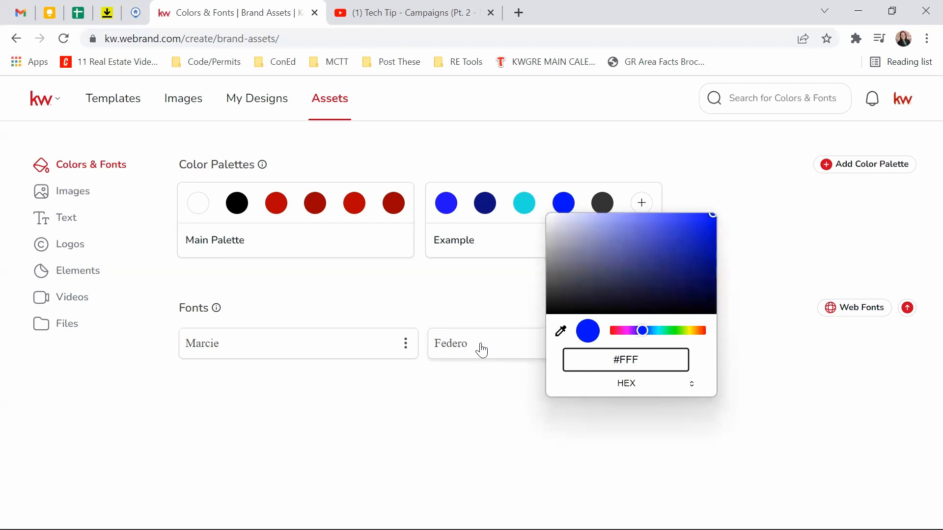
text(FFF)
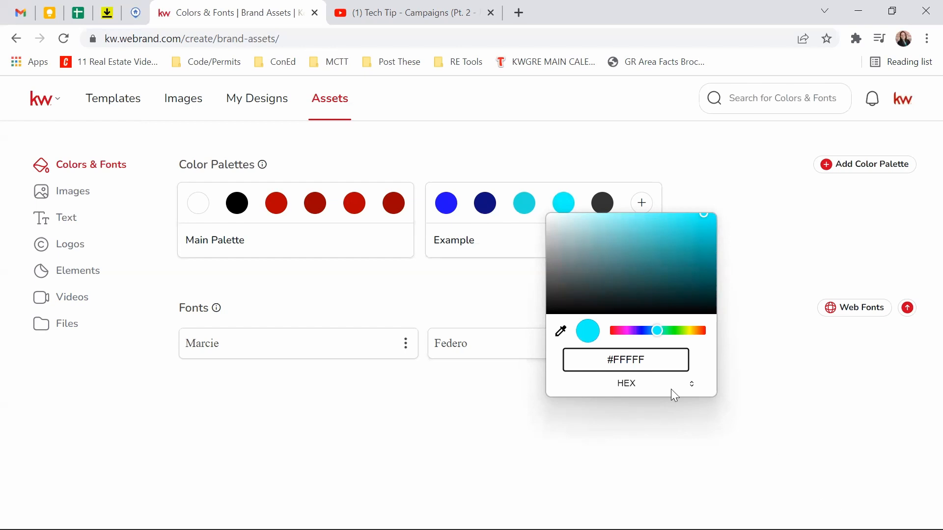
Step: Enter RGB values 28, 50, 100 to make the swatch navy
click(692, 384)
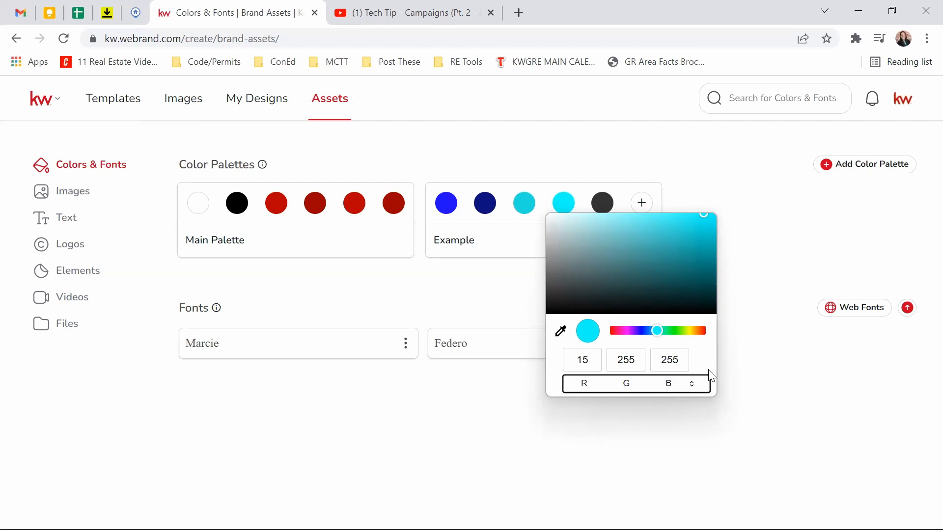
double_click(588, 364)
click(564, 361)
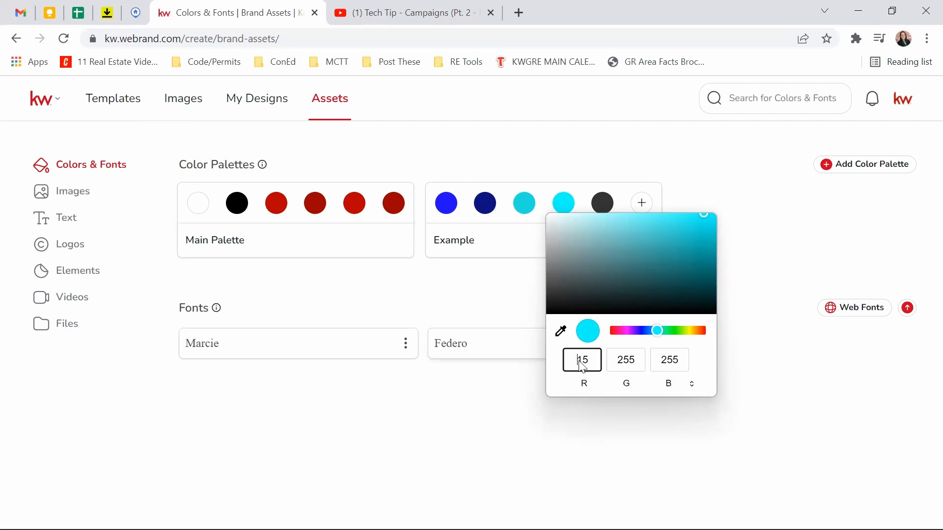
drag(577, 361, 599, 362)
text(28)
key(Tab)
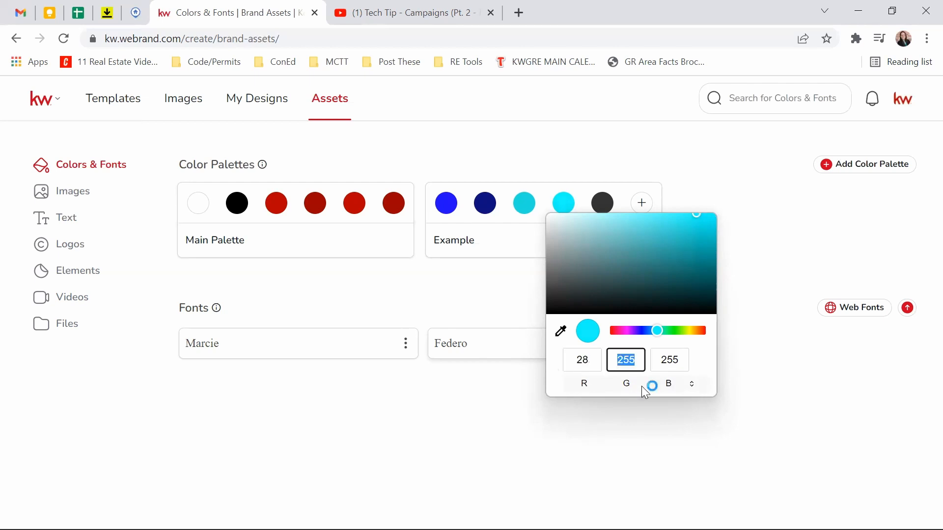
text(500)
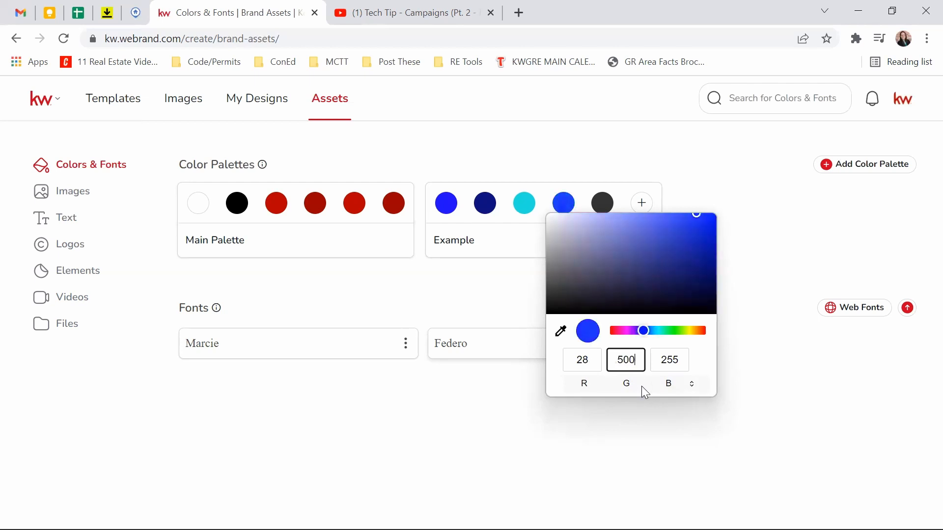
key(Tab)
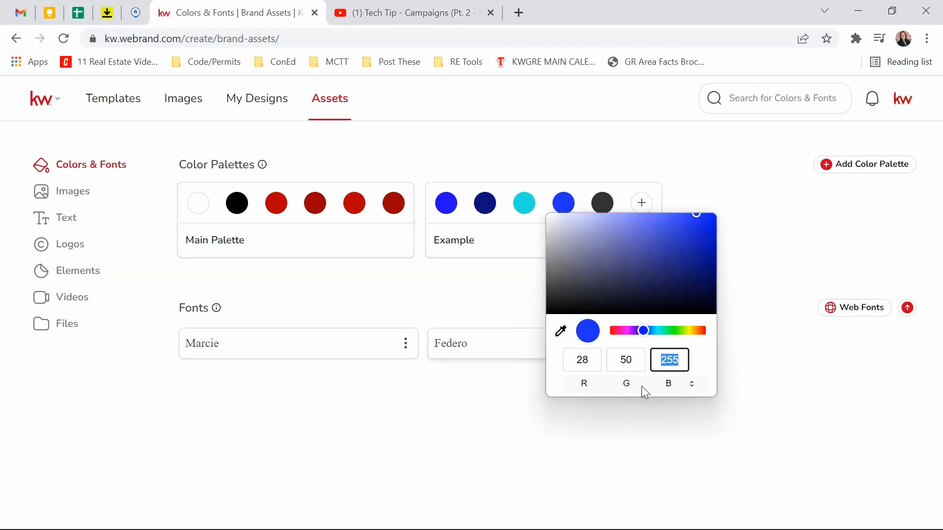
text(100)
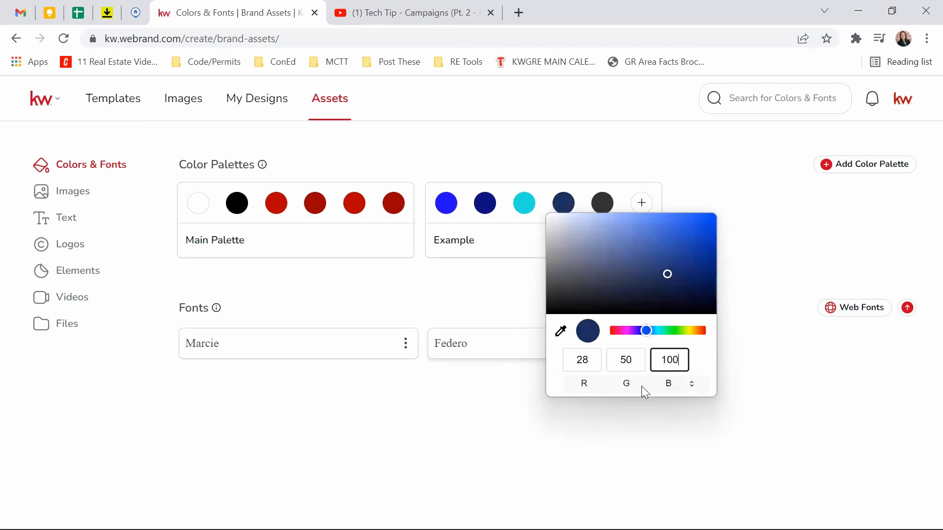
click(570, 204)
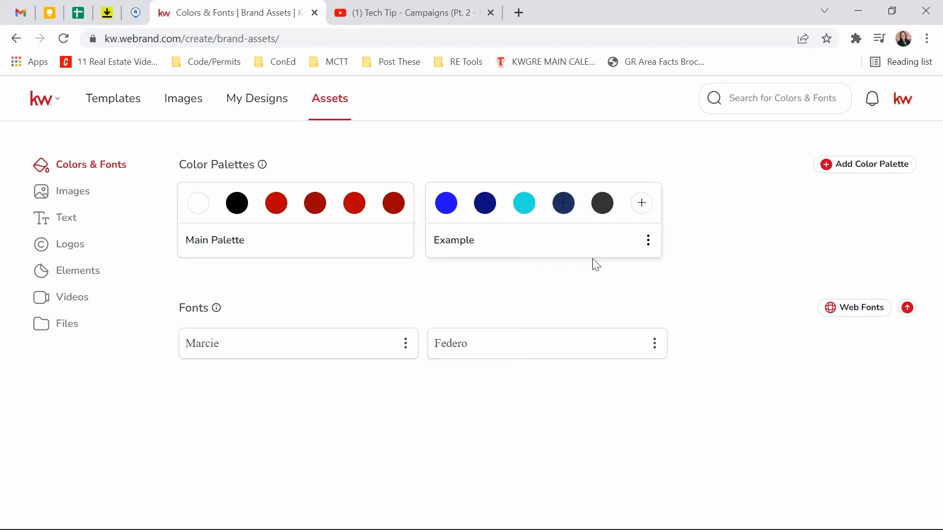
Step: Drag the hue and shade controls to turn the swatch teal (RGB 75, 185, 152)
click(563, 210)
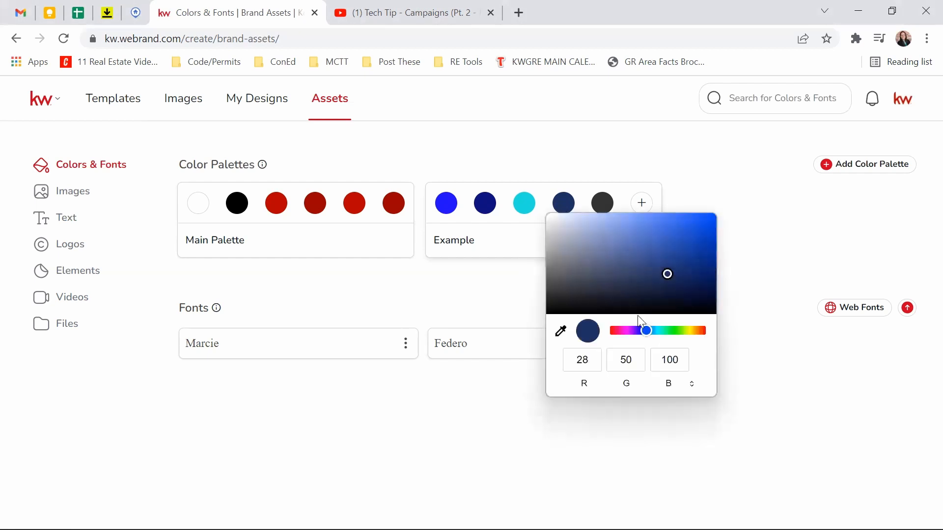
mouse_move(649, 332)
mouse_down()
mouse_move(687, 333)
mouse_move(616, 332)
mouse_move(662, 330)
mouse_up()
mouse_move(667, 273)
mouse_down()
mouse_move(601, 223)
mouse_move(578, 275)
mouse_move(642, 267)
mouse_move(567, 231)
mouse_up()
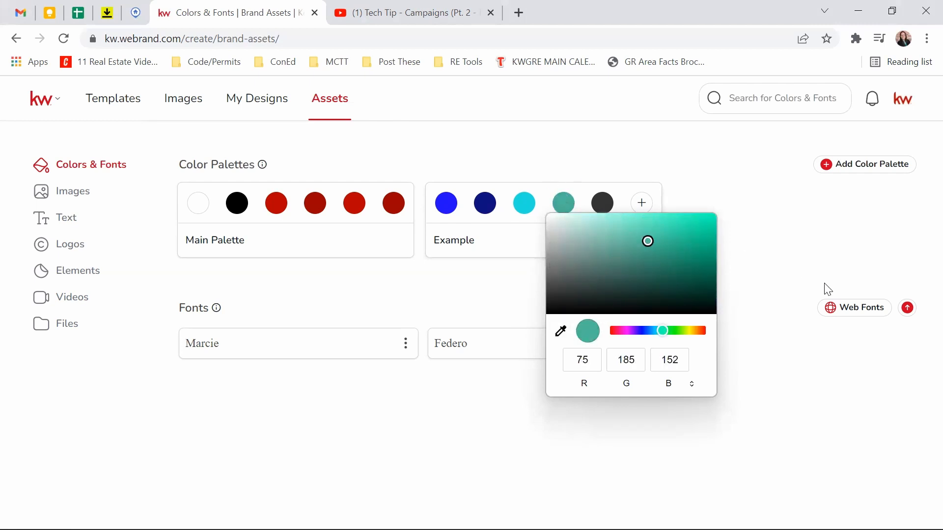
click(750, 222)
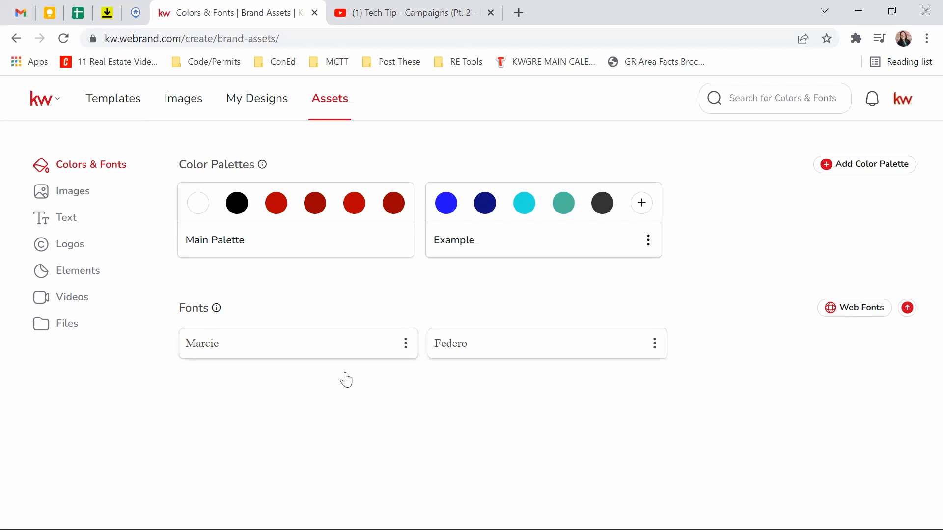
Step: Open brand Images, view the KW Logos folder, then return to the top level of Images
click(74, 191)
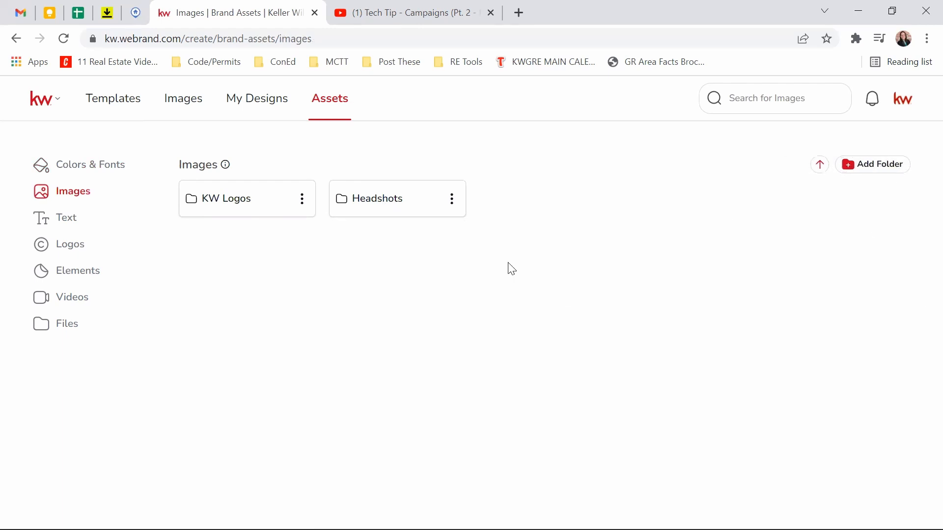
click(227, 206)
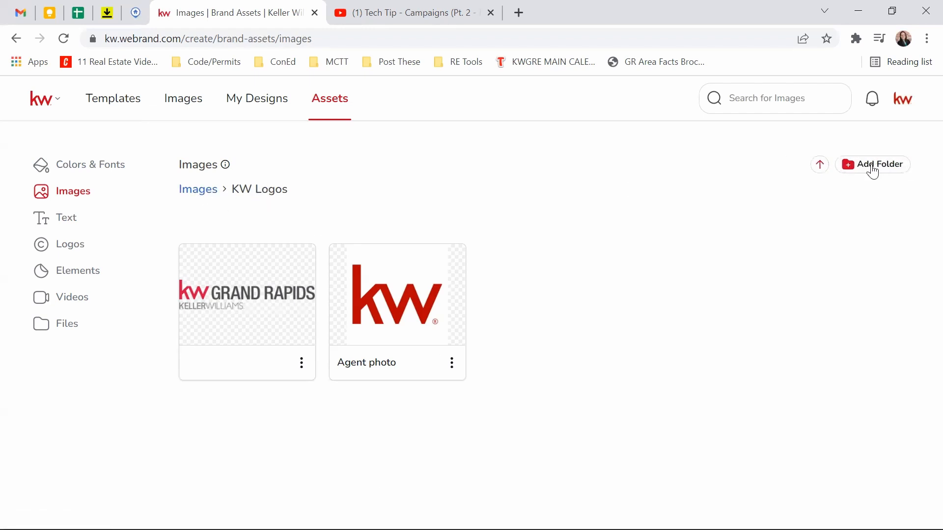
double_click(181, 192)
Step: Open the Headshots folder and try the Google Drive upload option
click(626, 263)
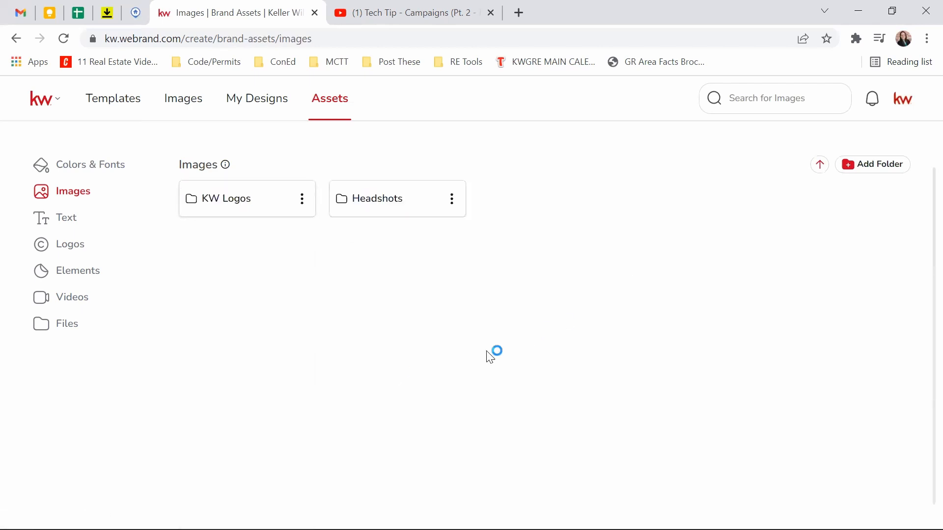
click(381, 205)
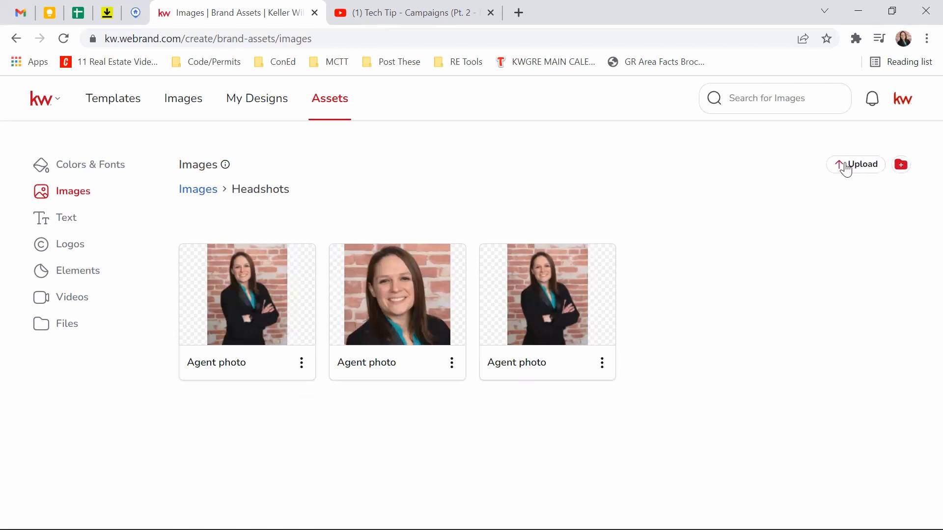
click(848, 166)
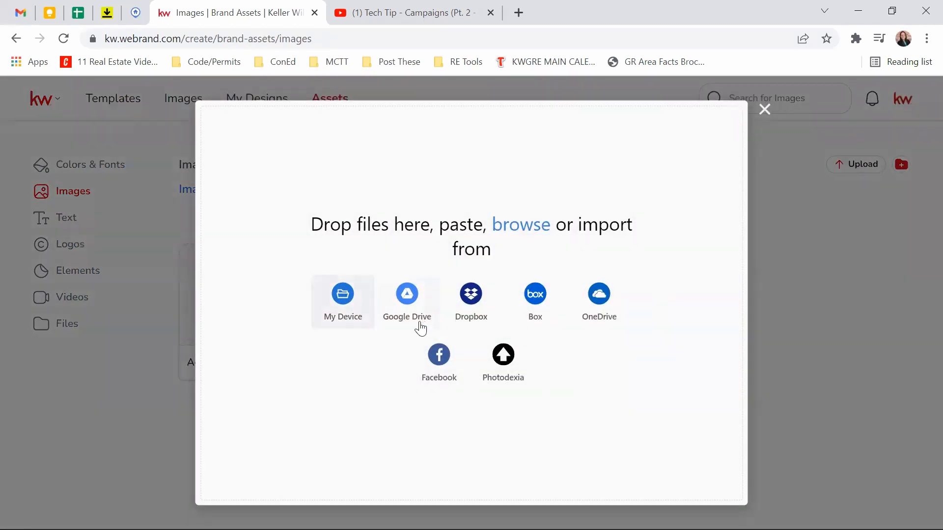
click(403, 305)
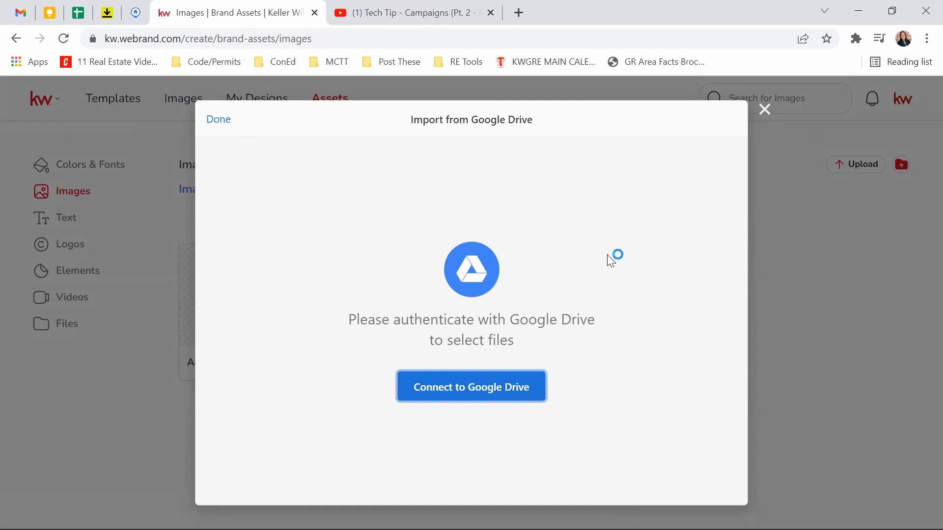
click(764, 110)
Step: Try uploading from My Device, then cancel and close the upload window
click(860, 169)
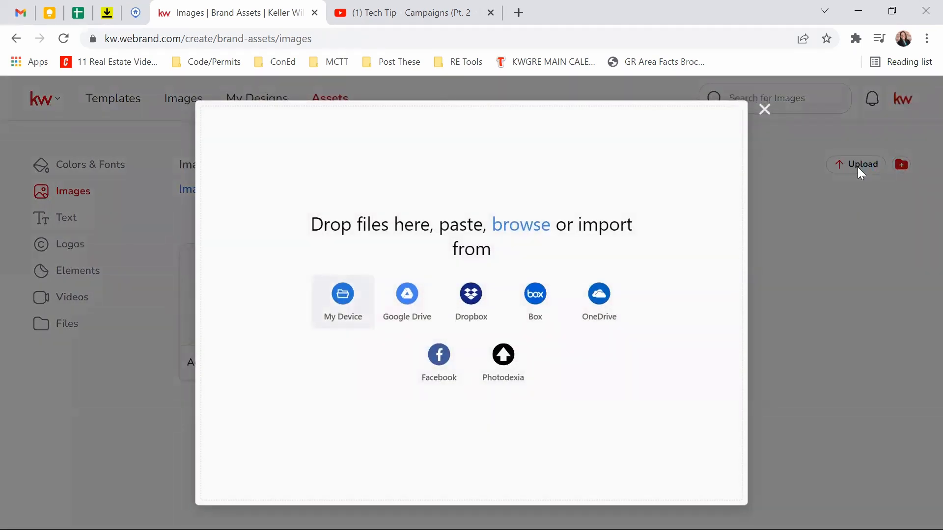
click(346, 306)
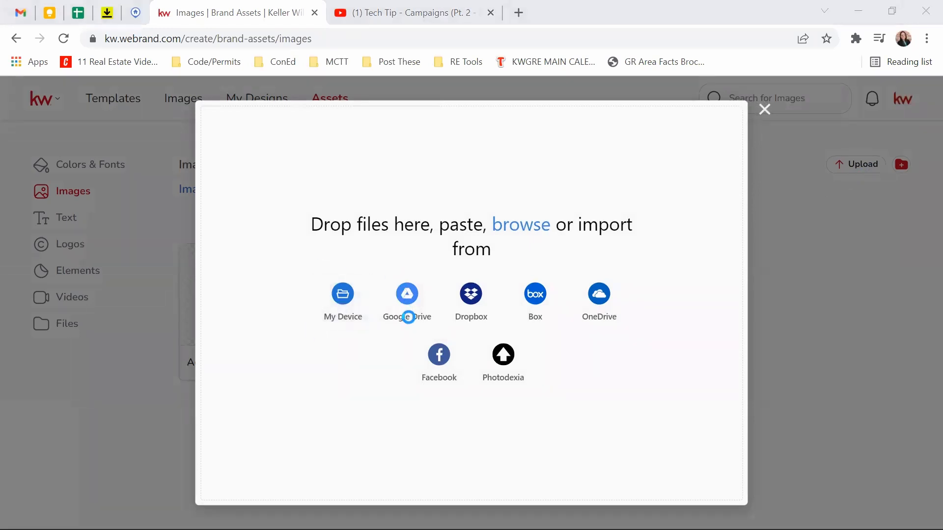
click(520, 286)
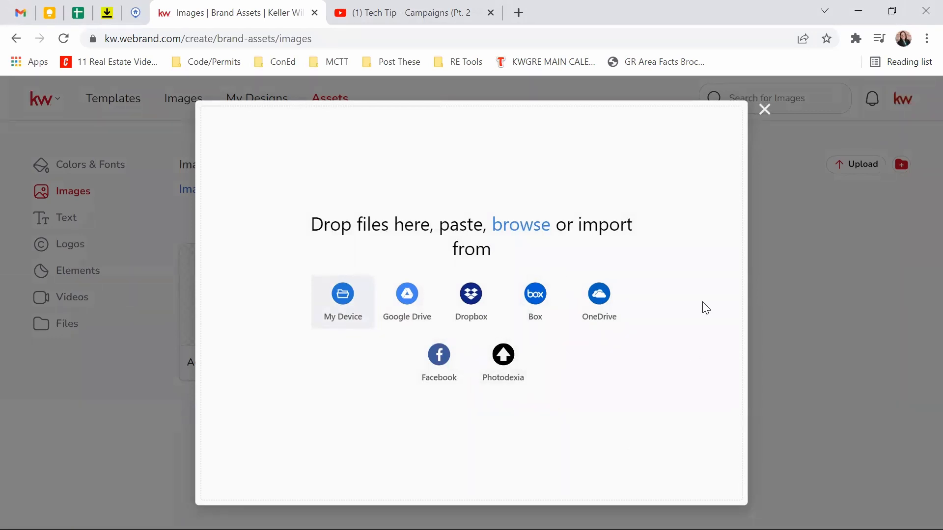
click(765, 109)
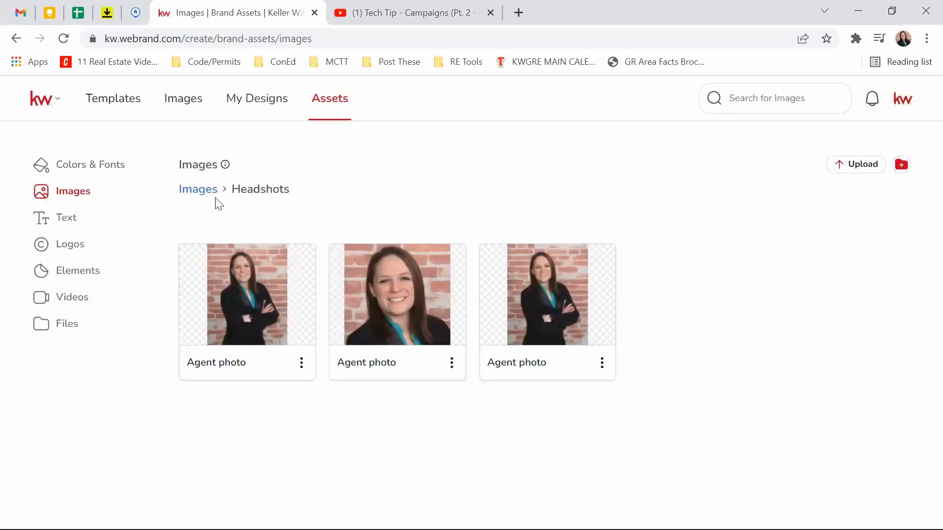
Step: Return to Images, view the saved Text brand assets, then switch to File Explorer
click(199, 190)
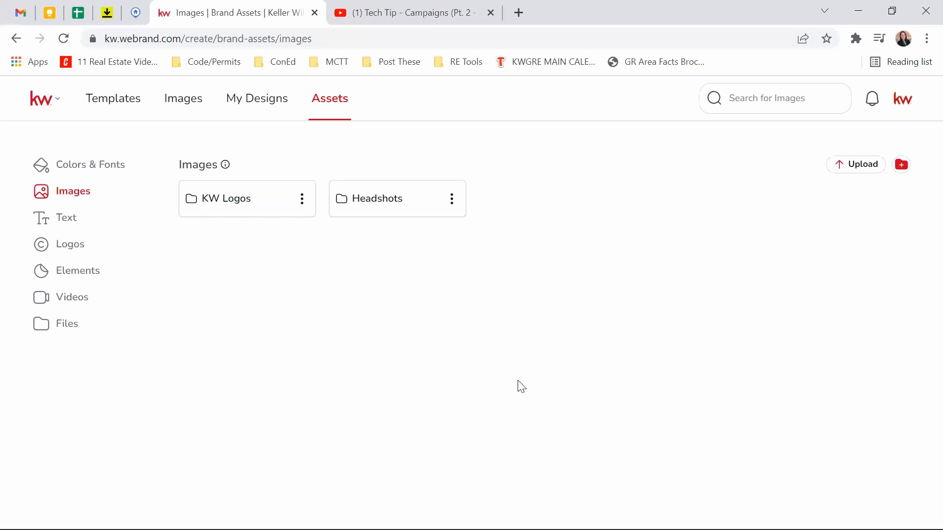
click(57, 227)
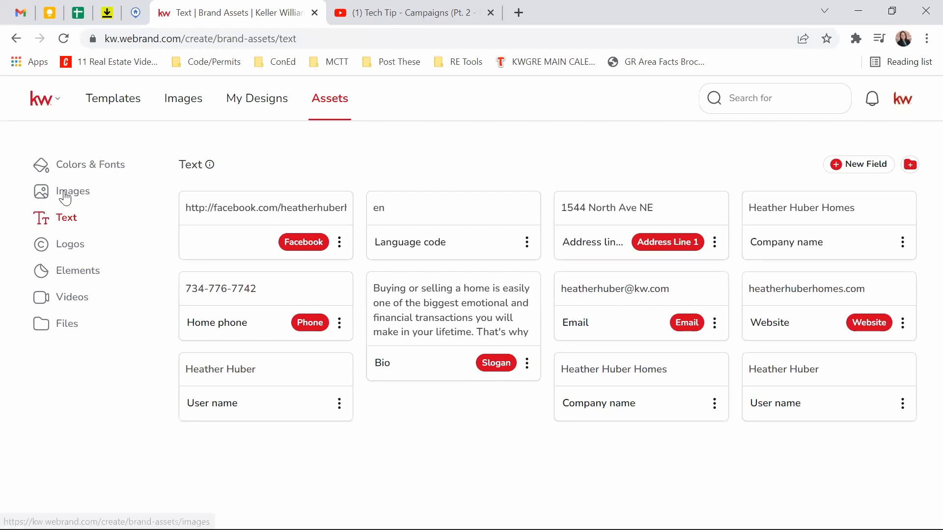
click(487, 514)
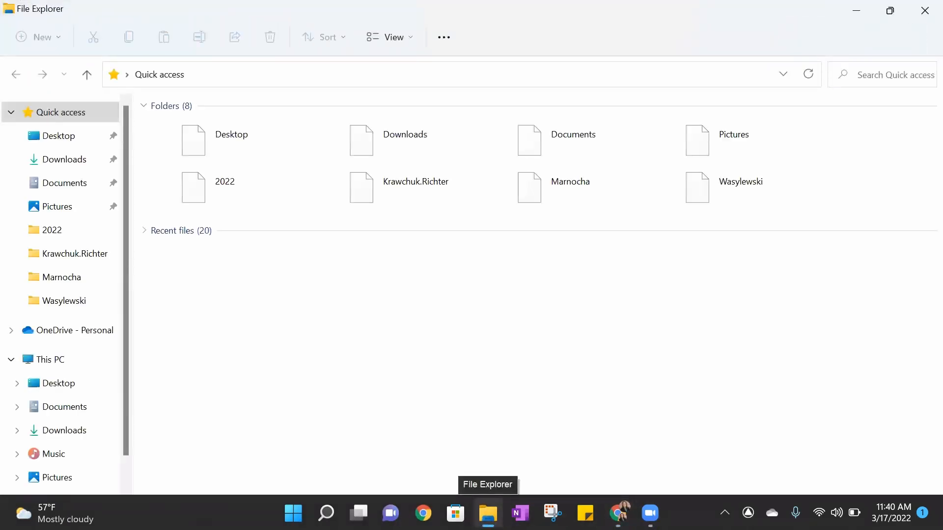
Step: Navigate to Real Estate > Marketing > 191_GrandRapids > RGB and view the files as extra large icons
click(55, 237)
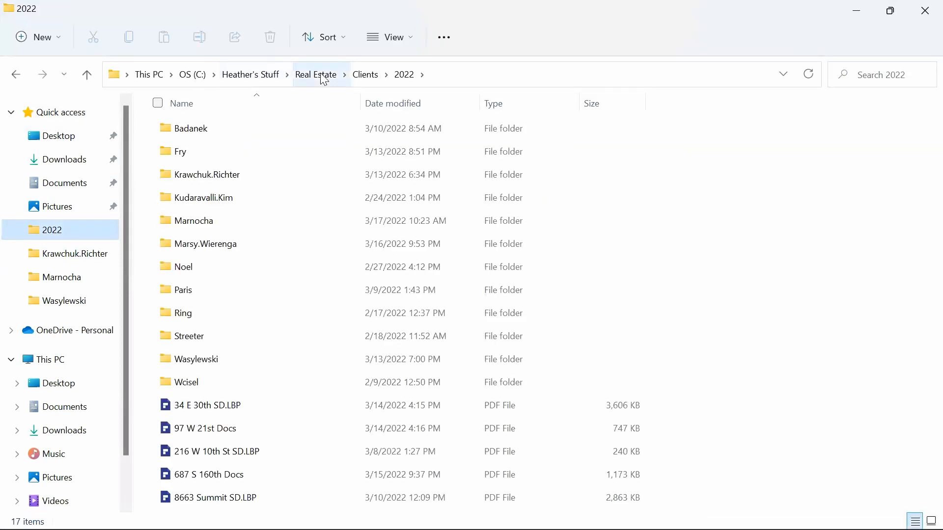
click(324, 79)
scroll(337, 306, down, 2)
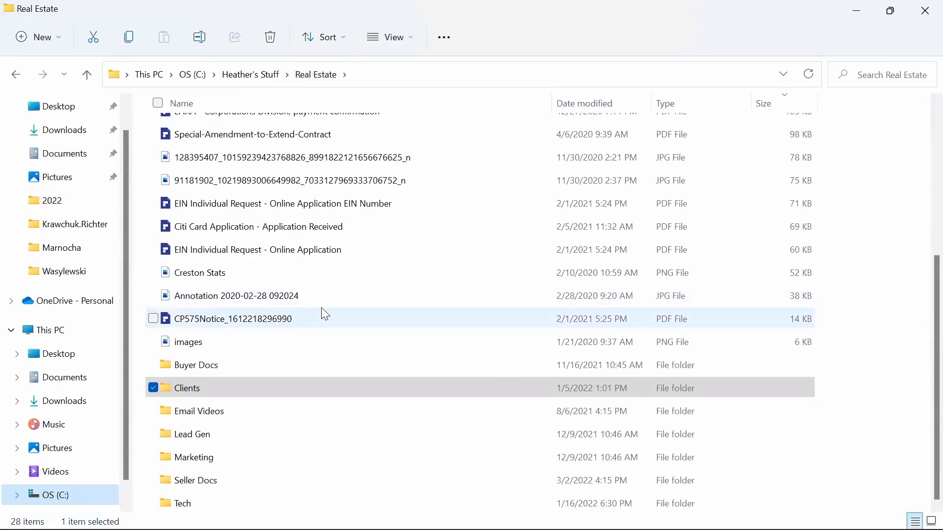
double_click(202, 458)
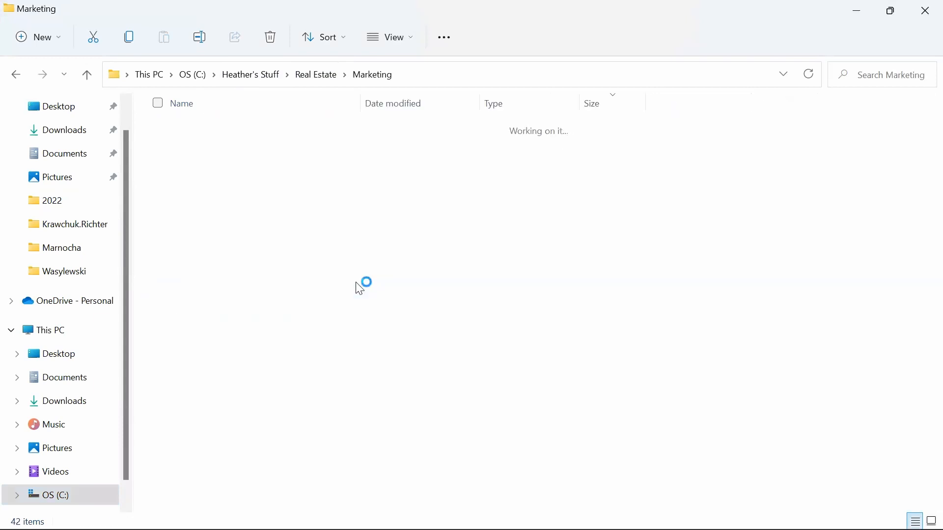
scroll(333, 278, down, 8)
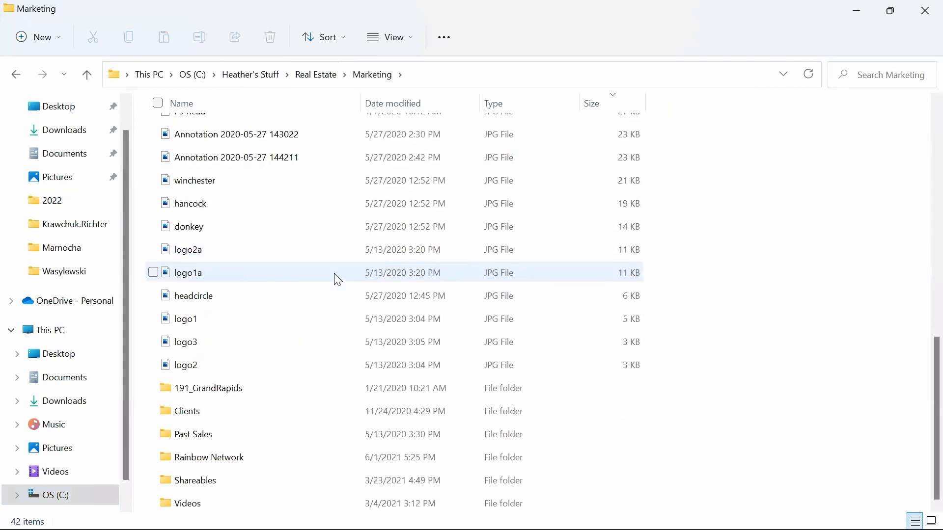
double_click(191, 388)
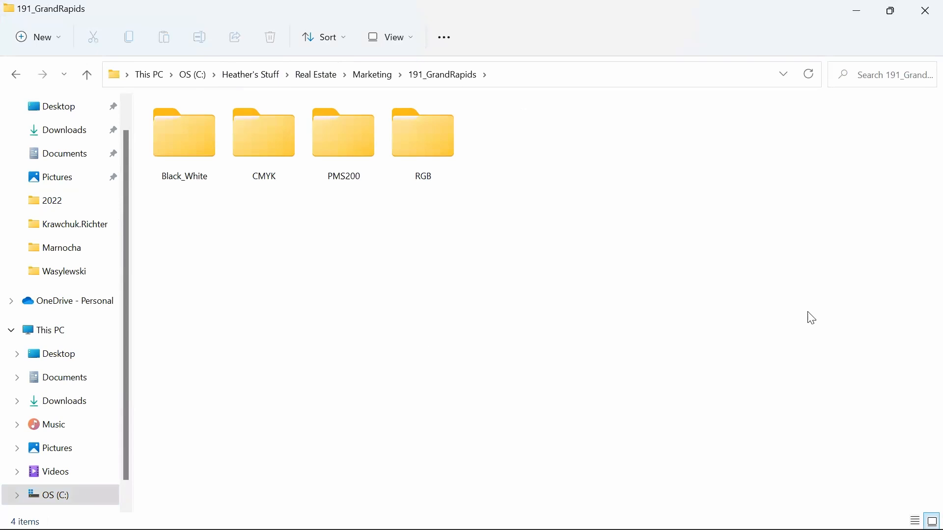
double_click(421, 151)
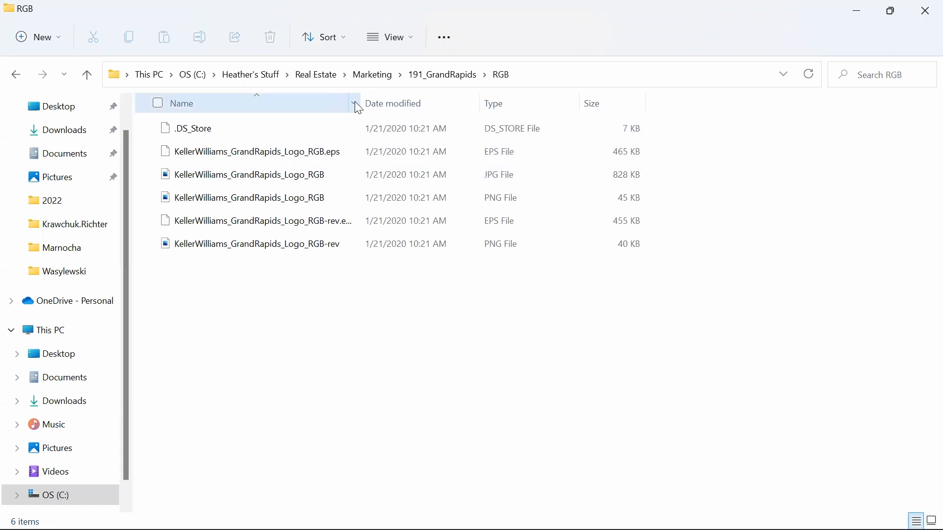
drag(364, 99, 435, 100)
click(412, 39)
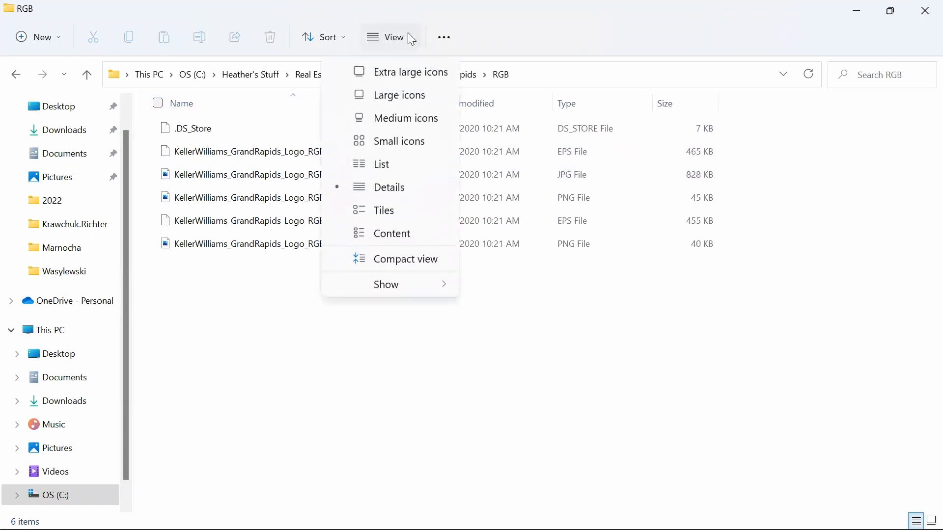
click(406, 69)
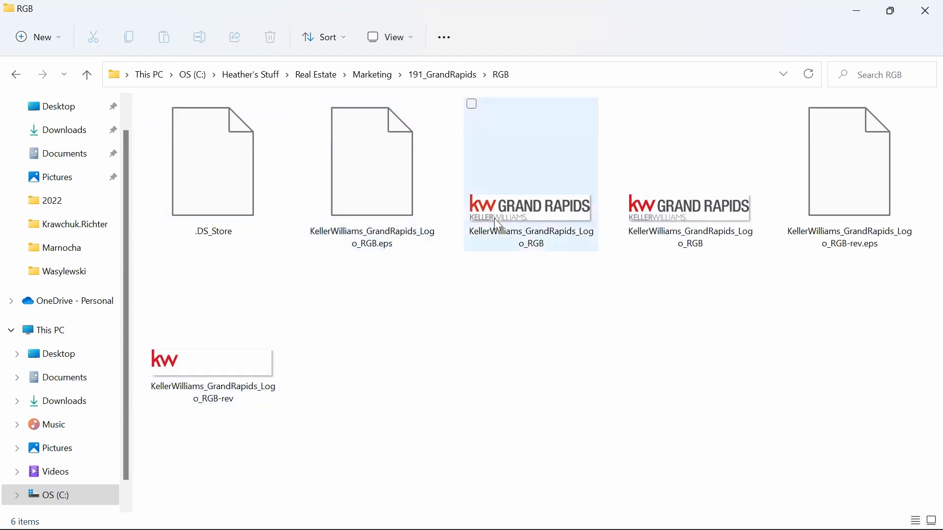
Step: Look through the PMS200, CMYK and Black_White logo folders in 191_GrandRapids
click(447, 75)
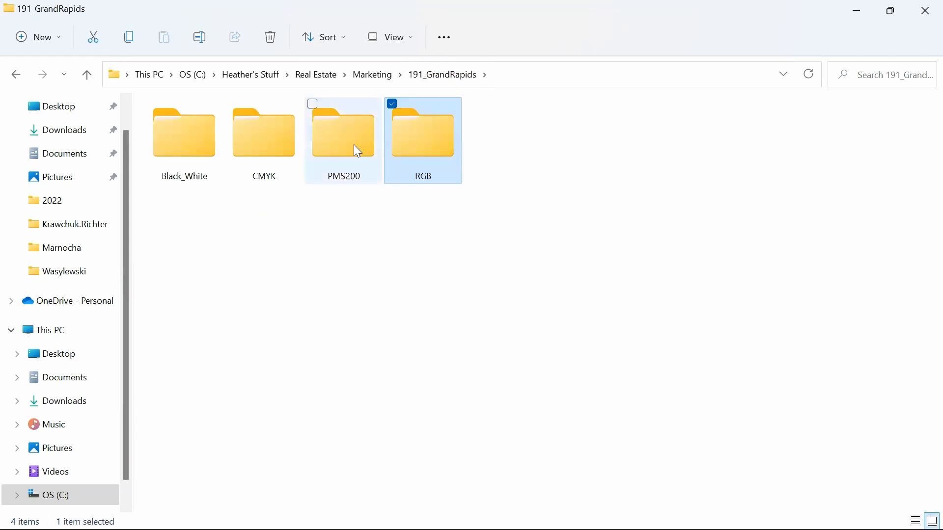
double_click(352, 137)
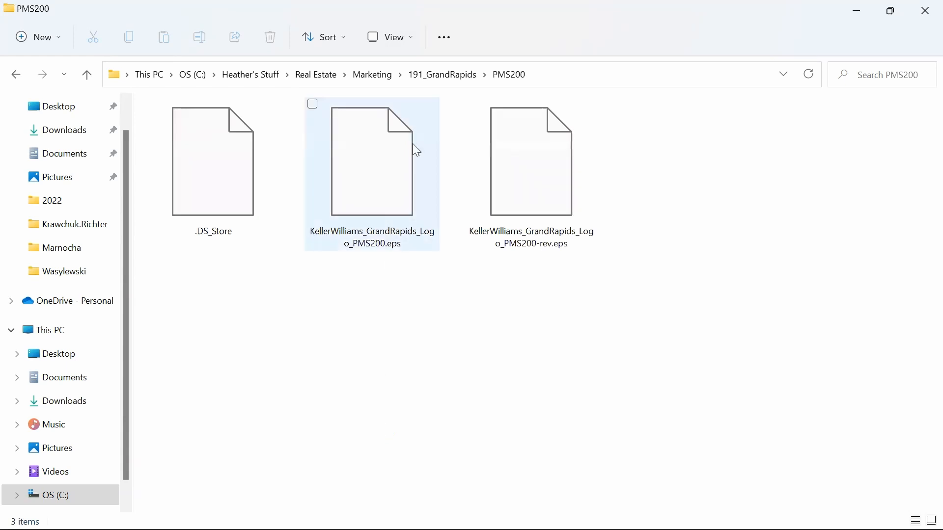
click(457, 78)
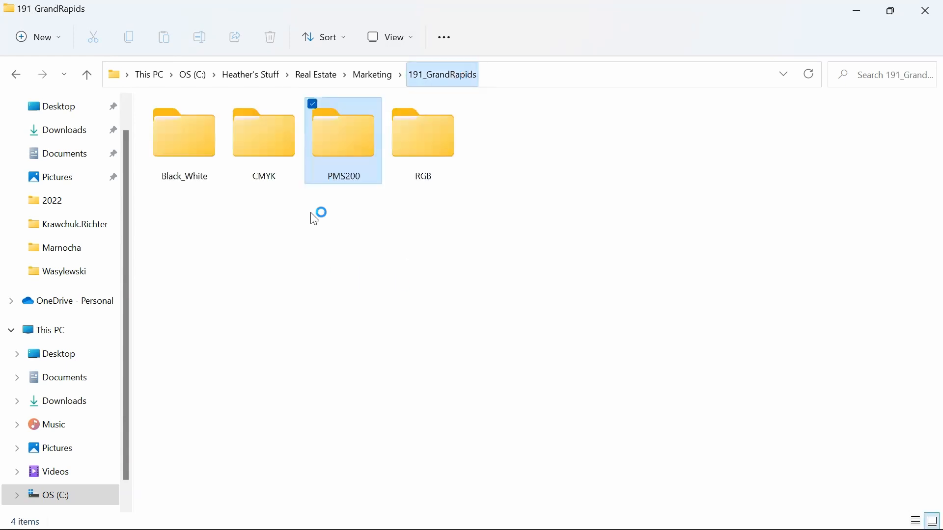
double_click(252, 141)
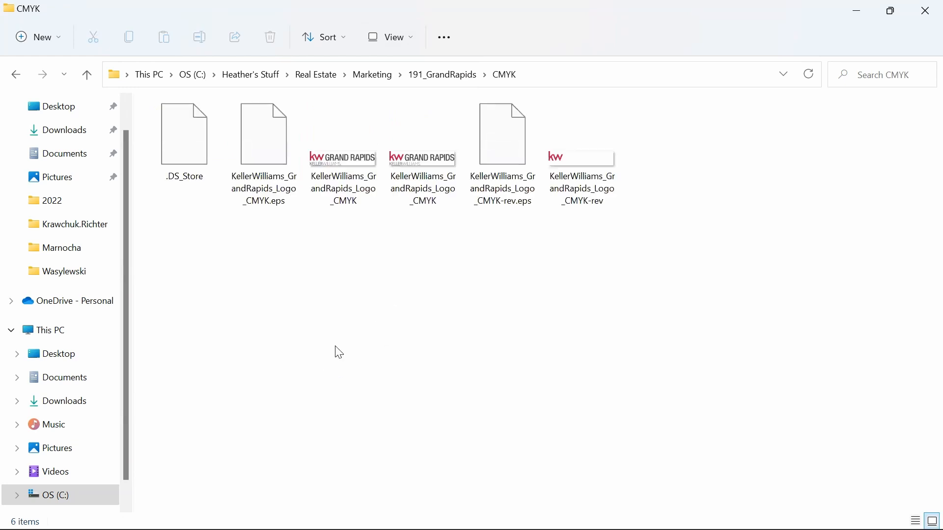
click(468, 77)
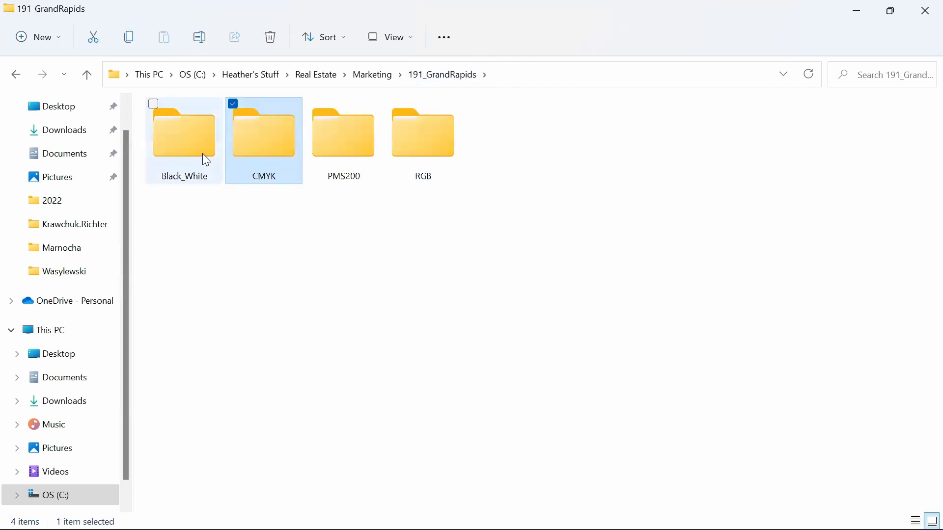
double_click(202, 153)
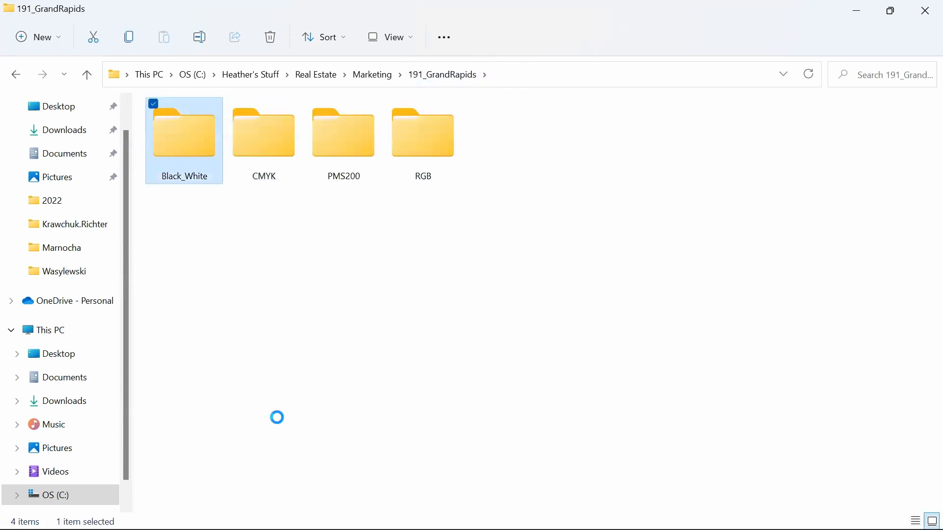
click(432, 78)
Step: Open the RGB folder and switch it to Details view
click(414, 155)
double_click(414, 155)
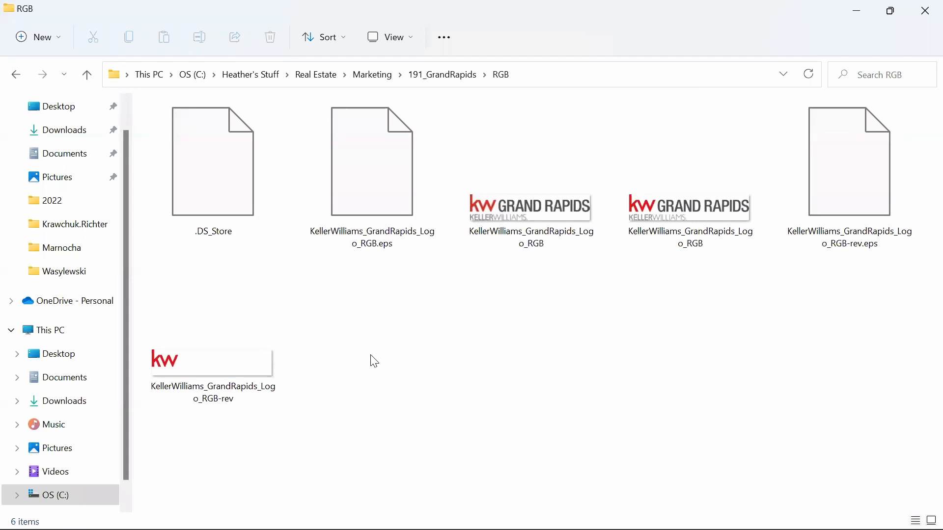
click(416, 43)
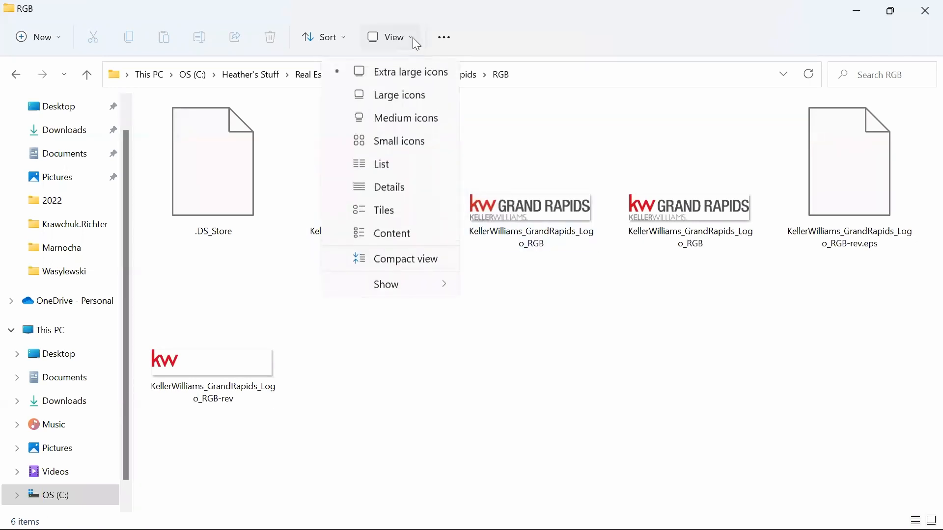
click(387, 188)
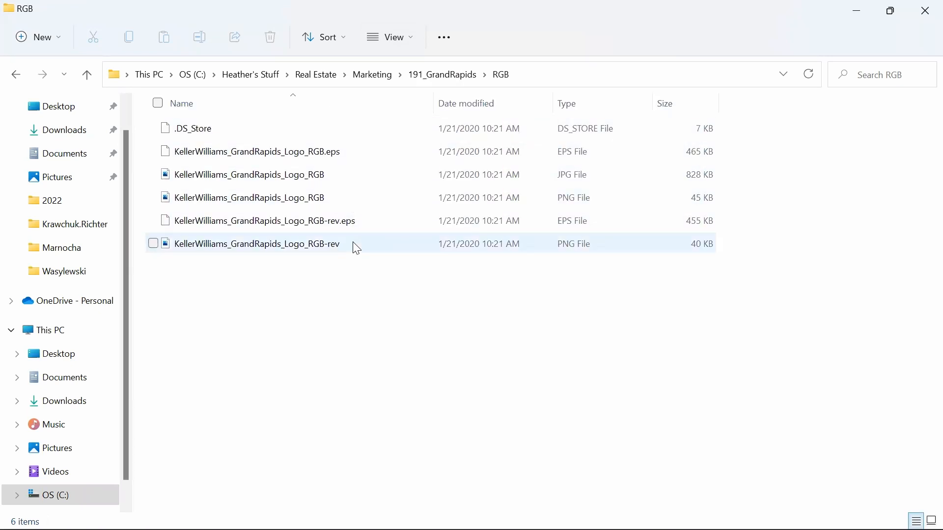
mouse_move(357, 249)
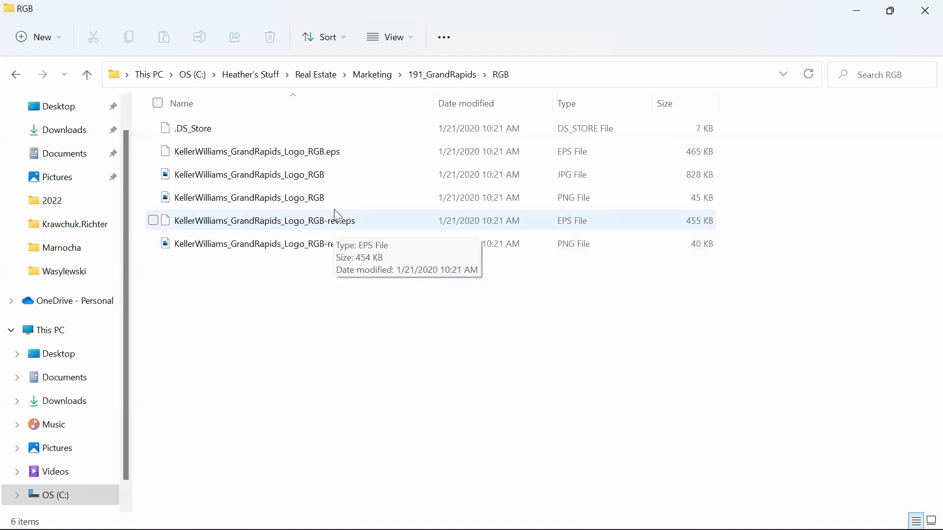
Step: Check PMS200, then set the CMYK folder to Details view and widen the Name column
click(454, 78)
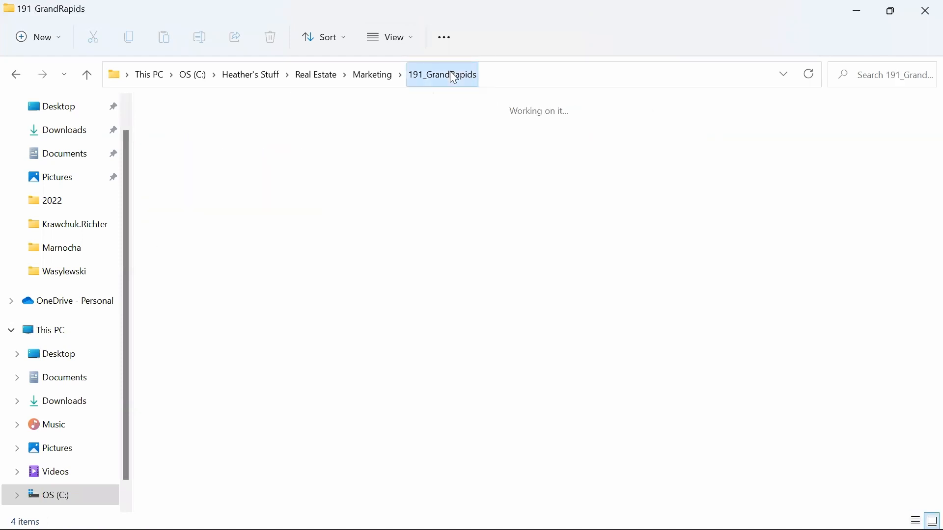
click(342, 157)
double_click(342, 157)
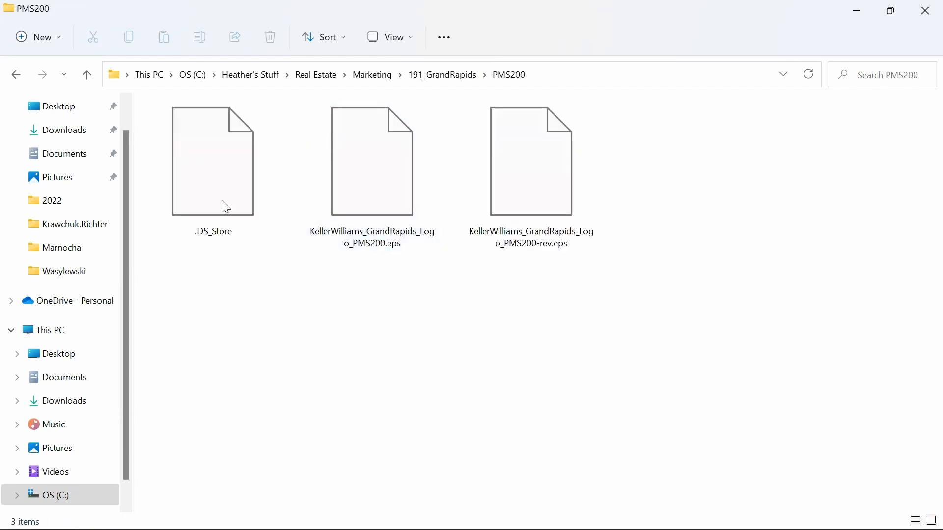
click(451, 82)
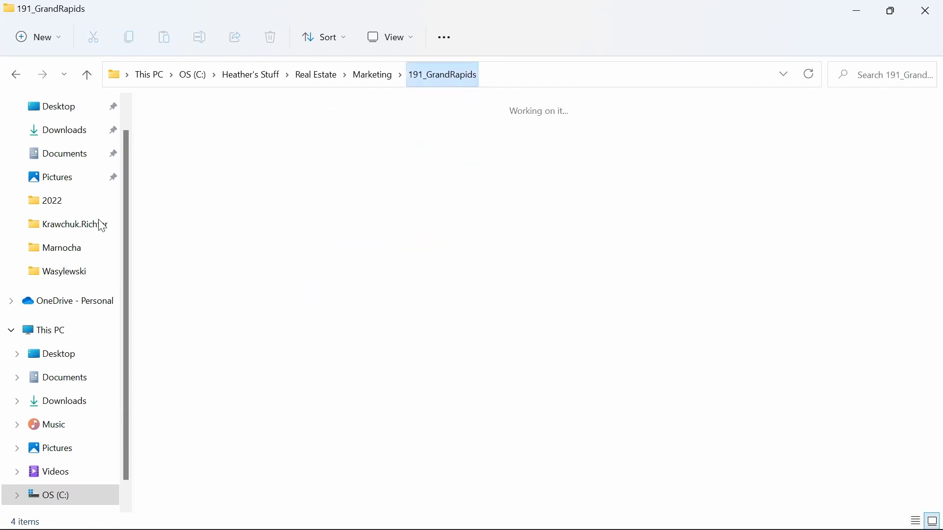
click(254, 141)
double_click(254, 141)
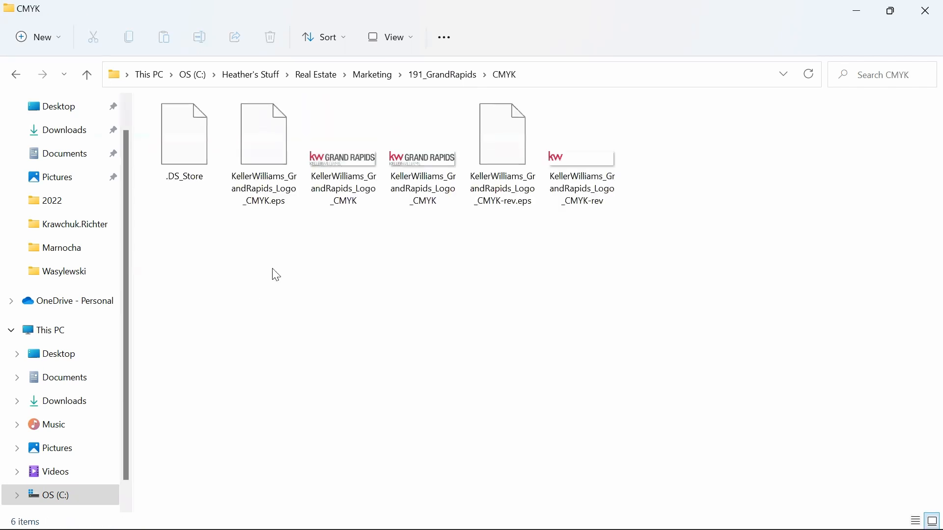
click(402, 35)
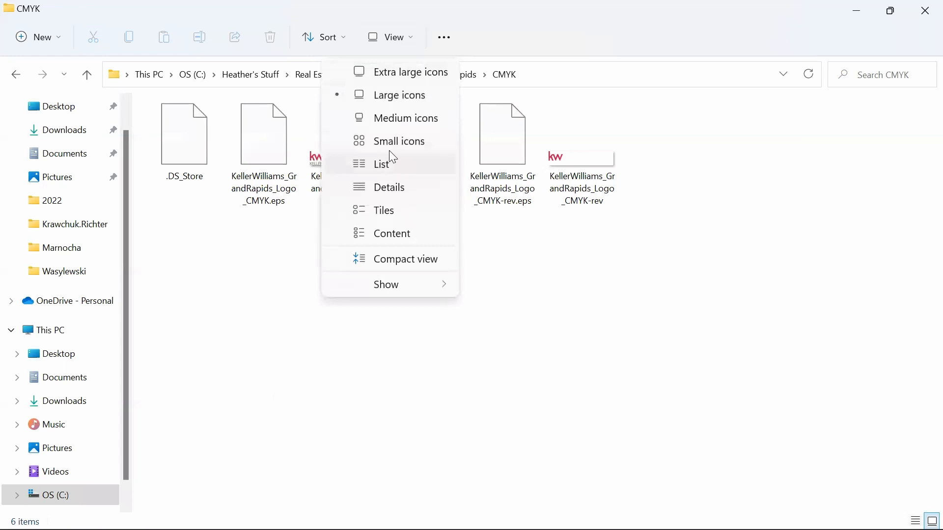
click(387, 188)
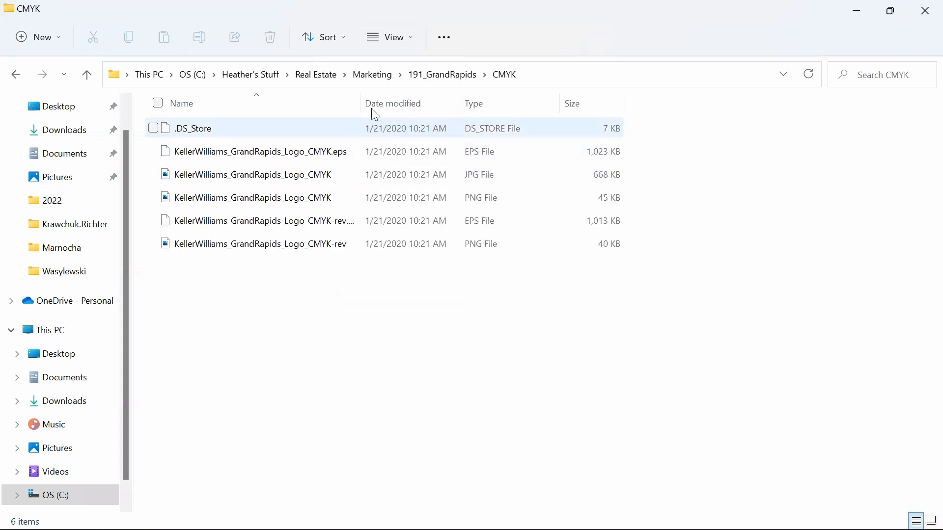
drag(360, 102, 421, 101)
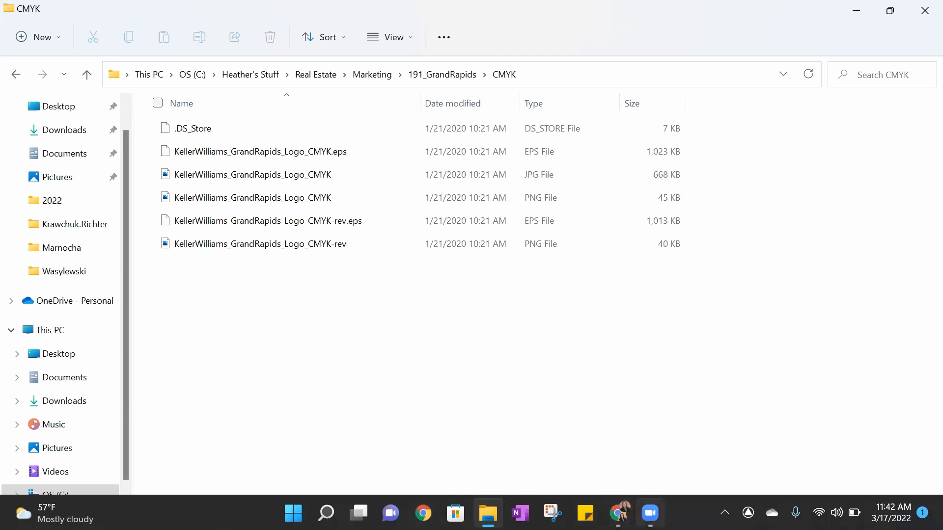
Step: Back in the browser, open the KW Logos, then Headshots, then KW Logos image folders
click(617, 513)
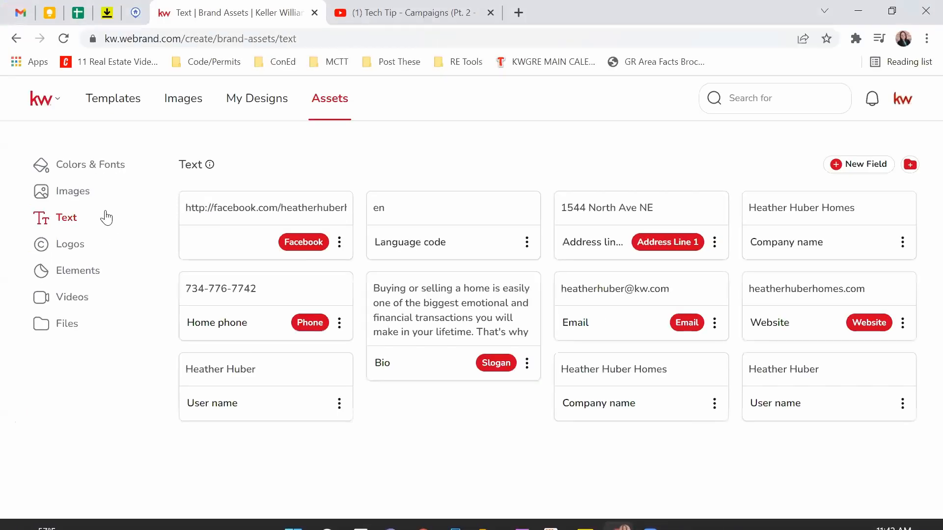
click(70, 195)
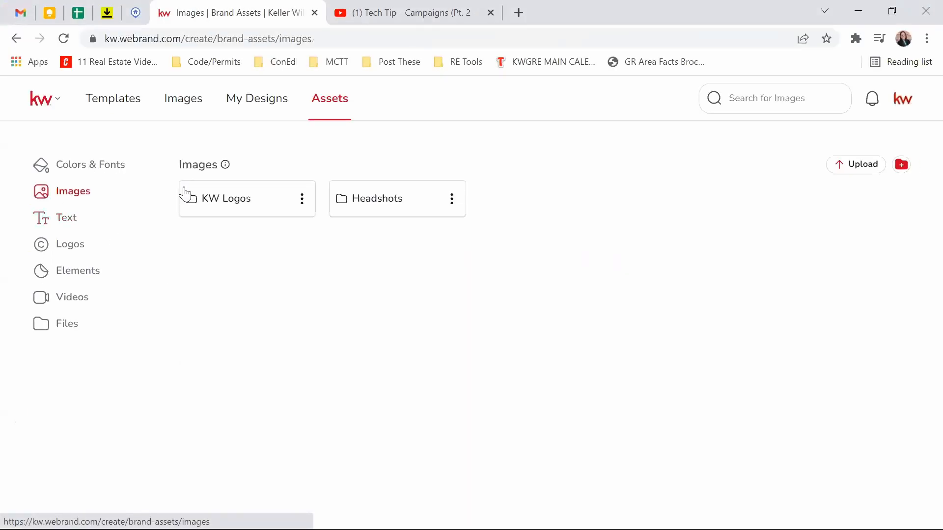
click(264, 203)
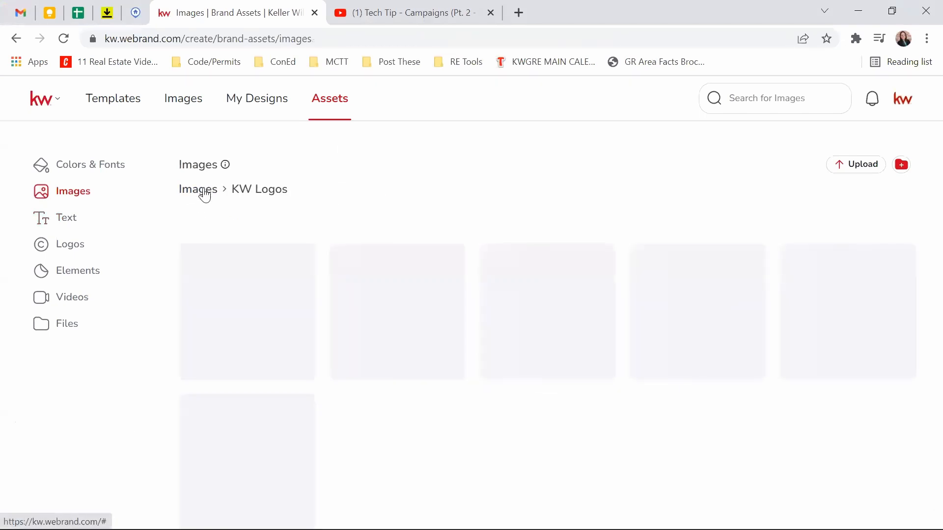
click(201, 190)
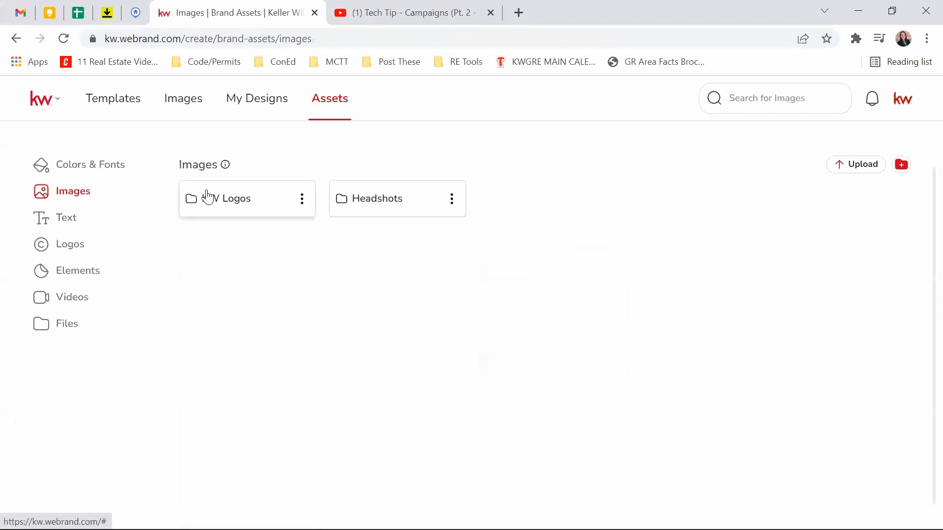
click(390, 213)
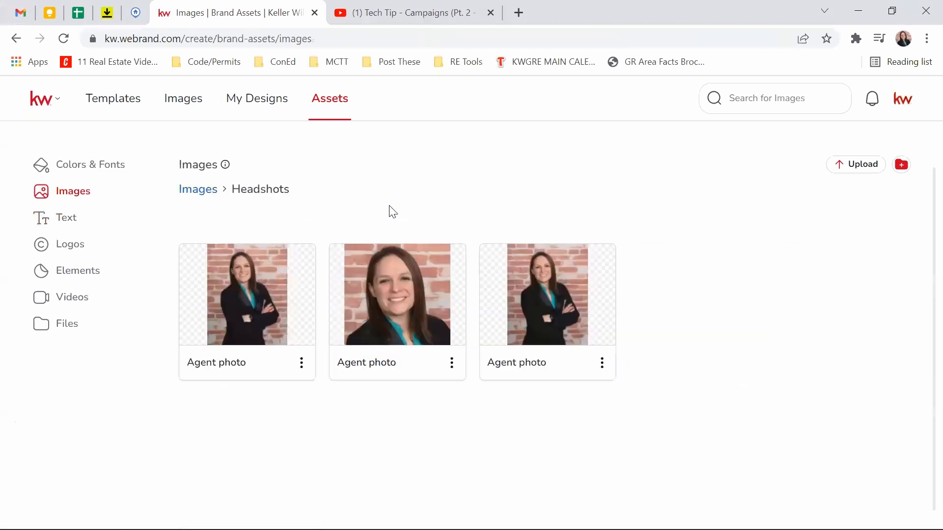
click(189, 192)
click(199, 199)
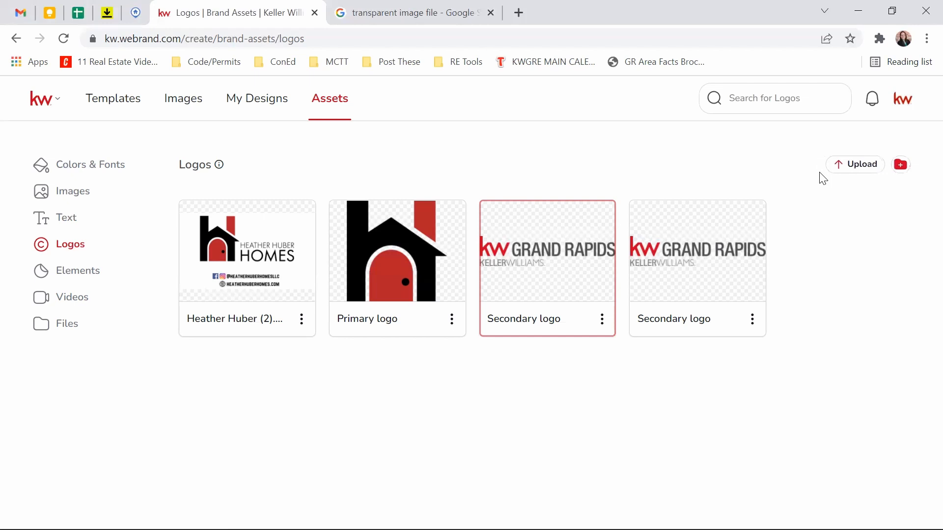
Step: Preview the logo Upload dialog, close it without uploading, and go to the Elements assets page
click(846, 165)
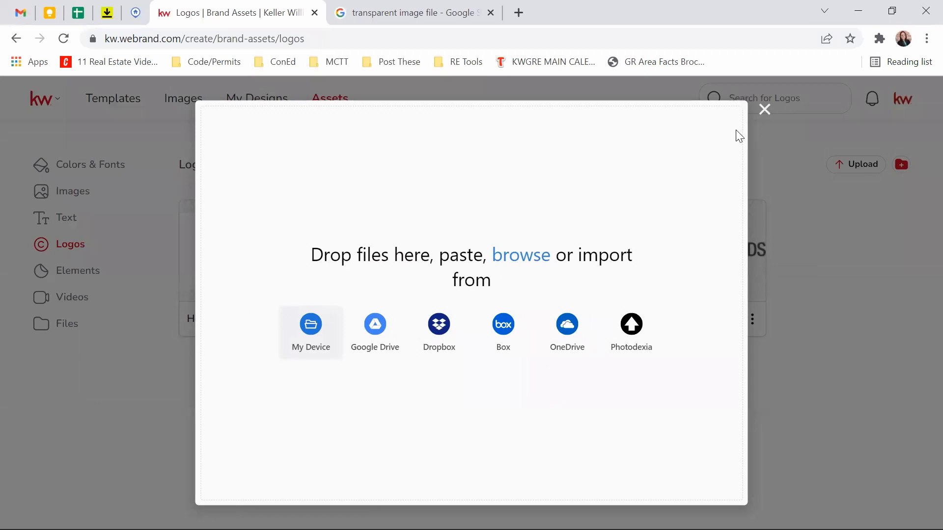
click(764, 110)
click(91, 277)
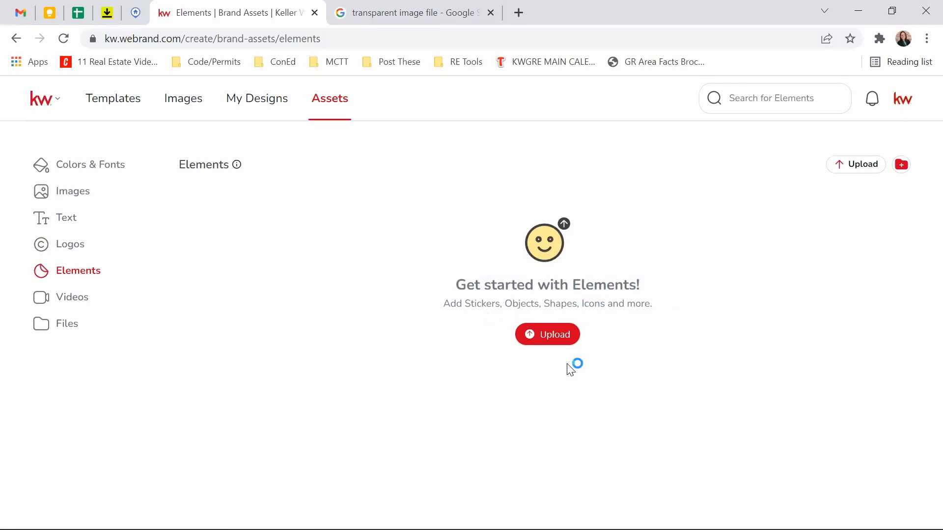
Step: Check the element upload sources, cancel without uploading, and switch to the Videos assets page
click(547, 339)
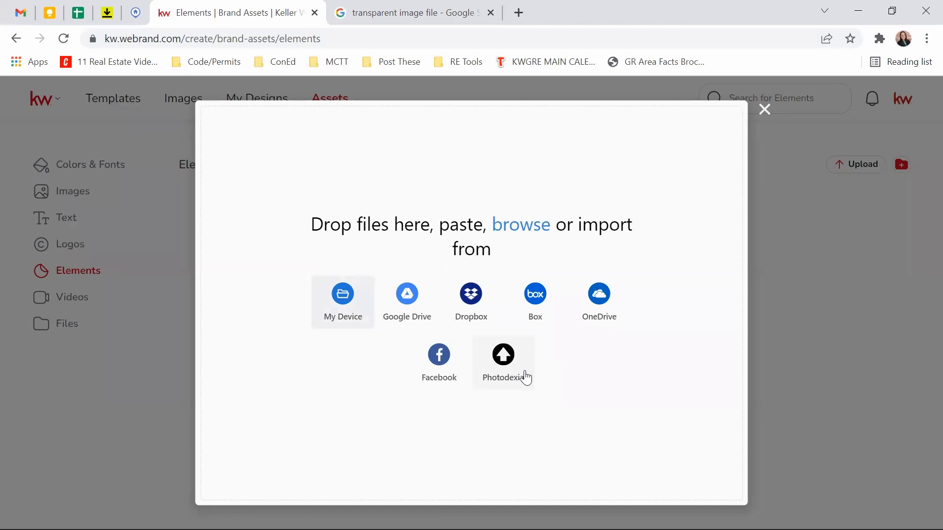
click(763, 111)
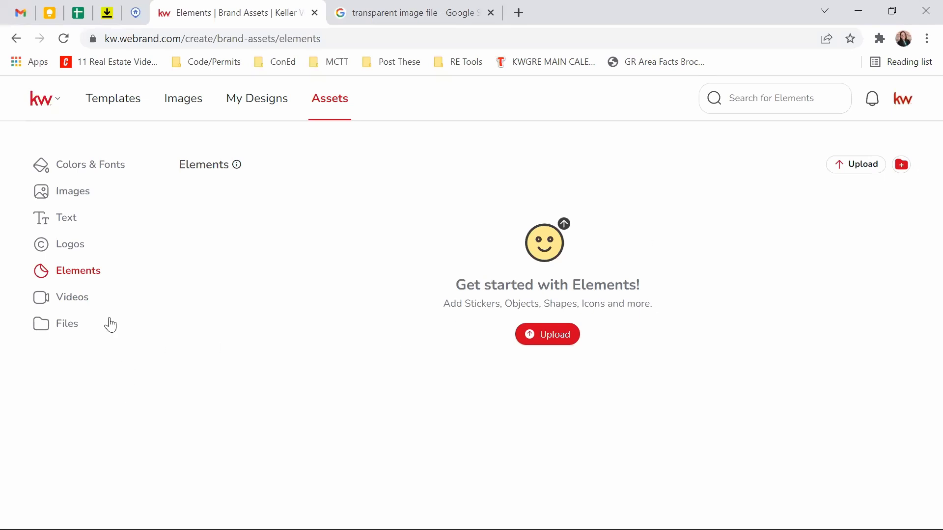
click(73, 300)
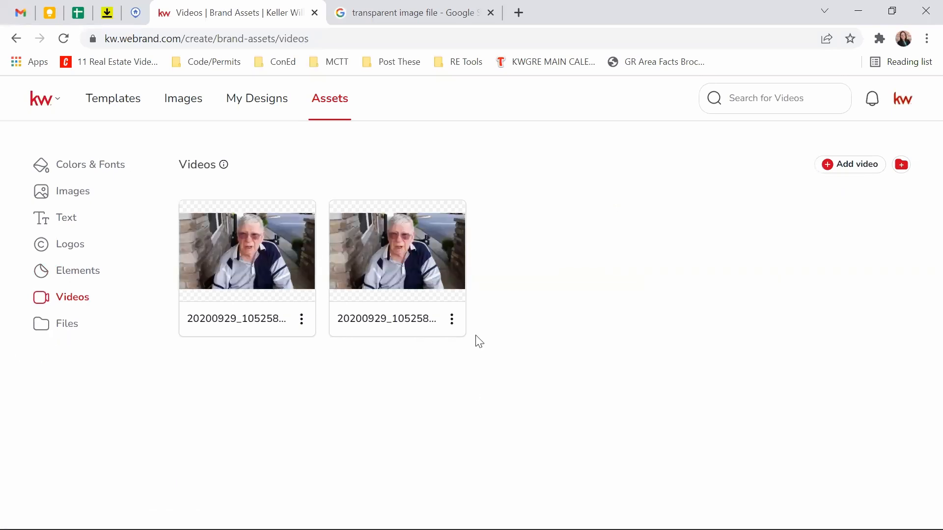
Step: Delete the duplicate second video, then go to the empty Files assets page
click(452, 327)
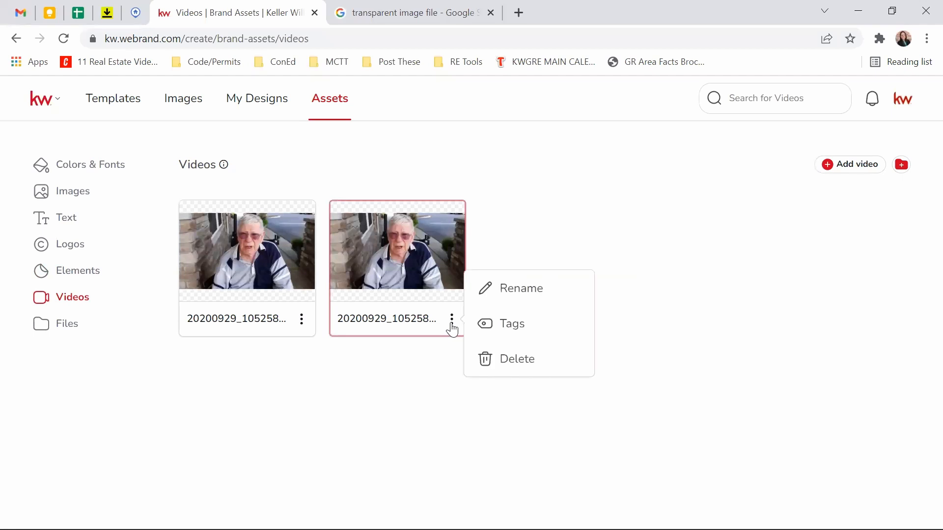
click(517, 360)
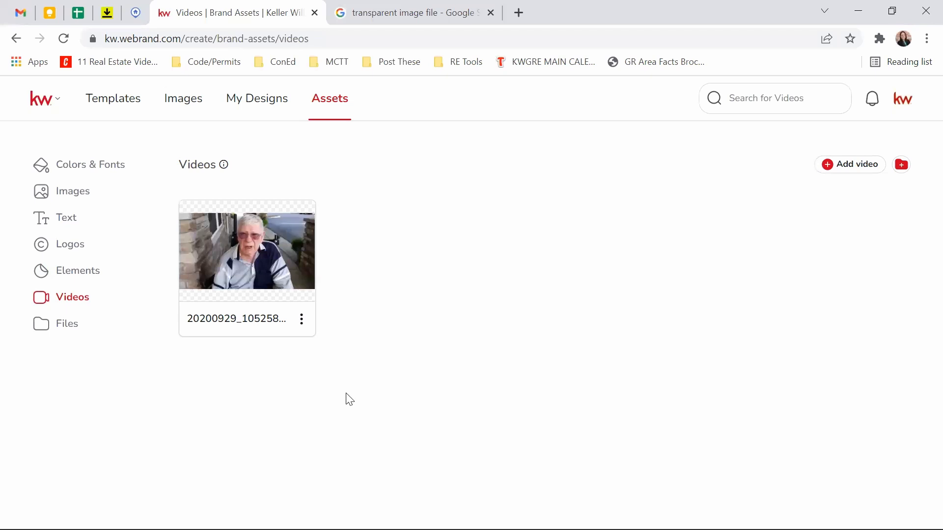
click(66, 332)
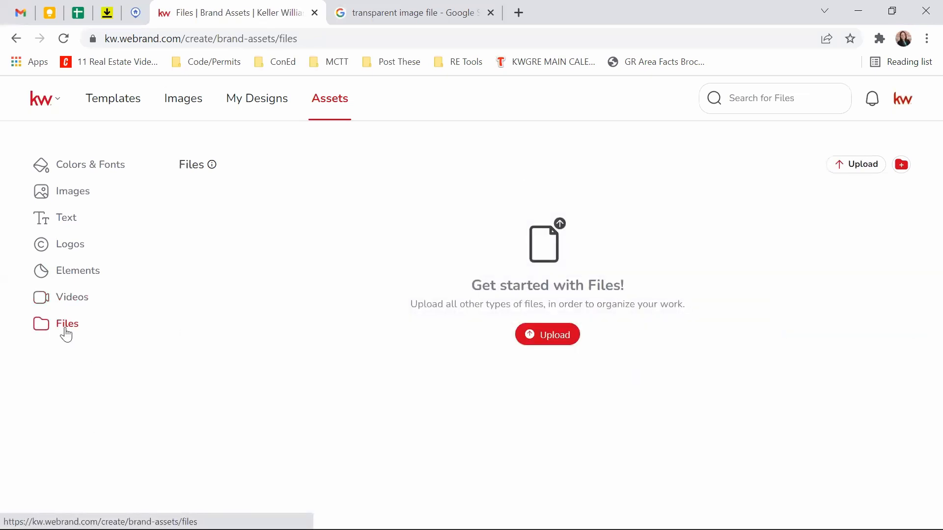
right_click(74, 221)
click(353, 400)
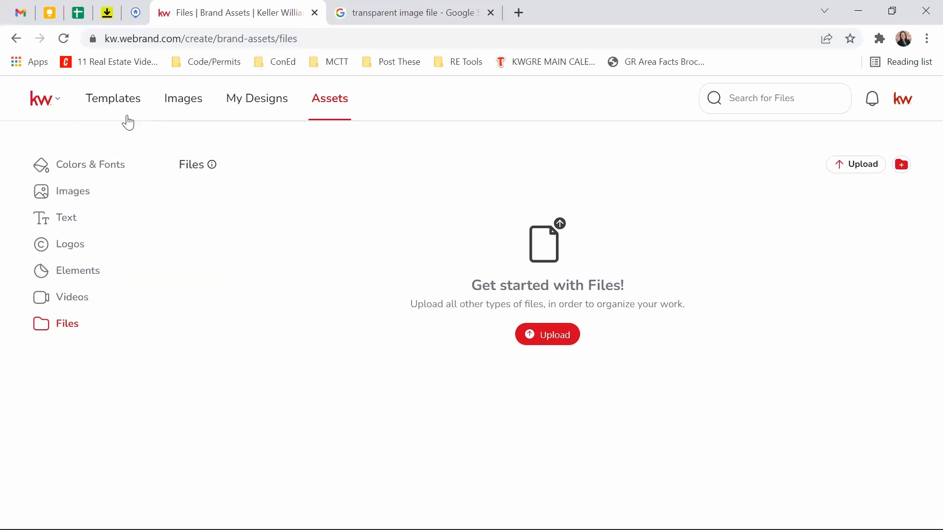
Step: Find the StPatricksDay22-02_Sq card in My Designs and open it in the editor
click(242, 112)
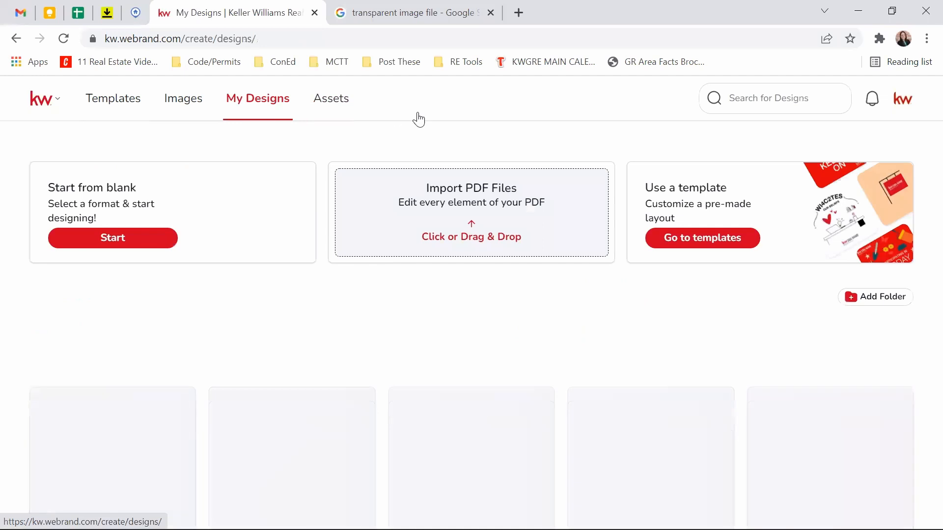
scroll(567, 179, down, 3)
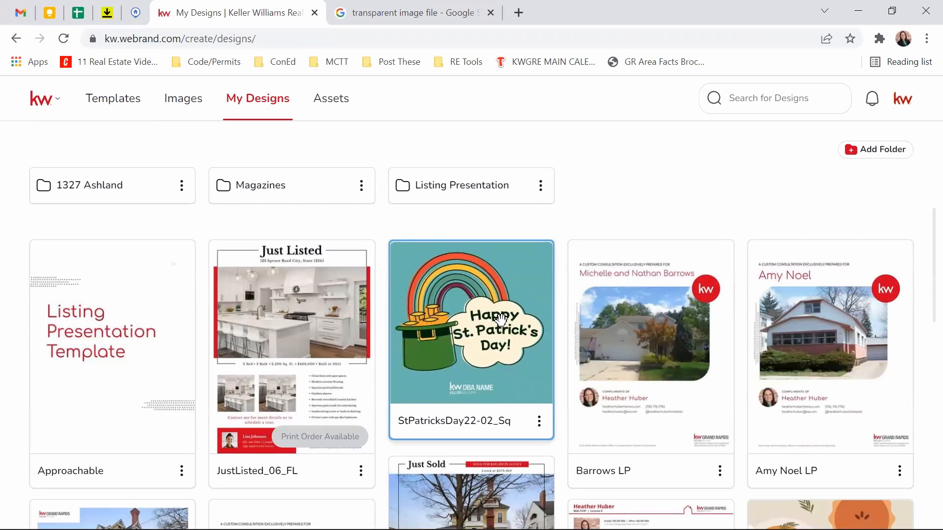
click(482, 359)
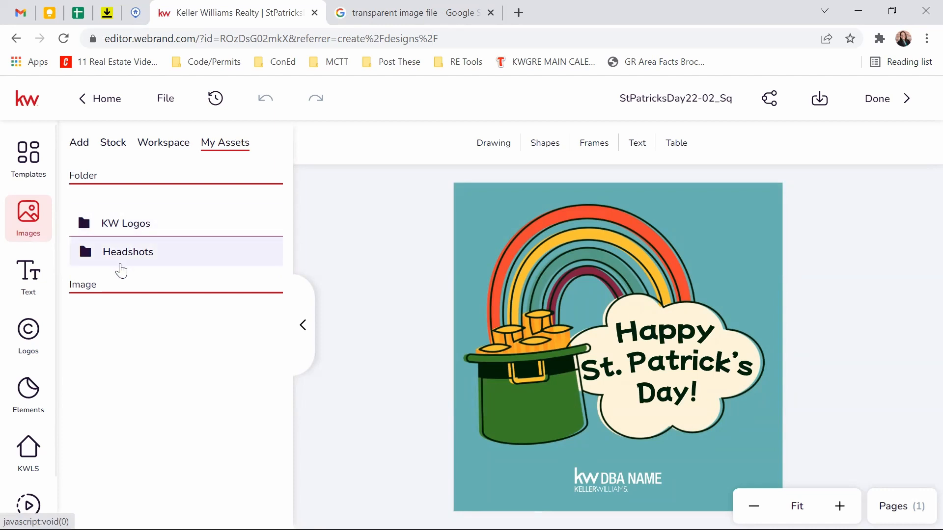
Step: Browse the saved Headshots and Logos, then the text My Assets
click(116, 261)
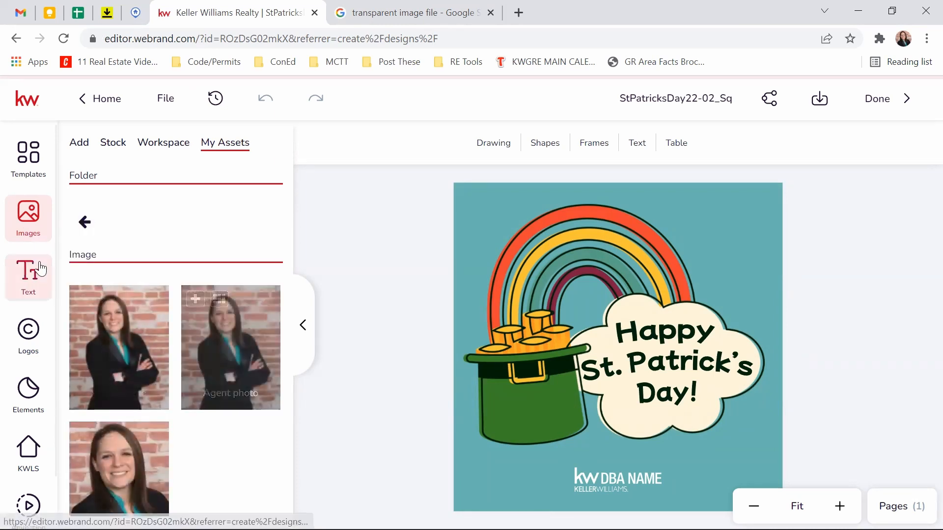
click(30, 338)
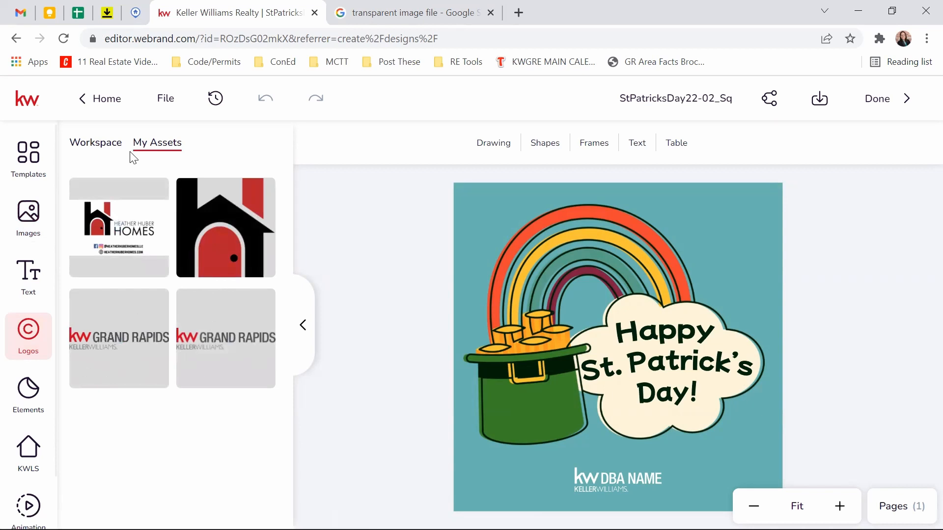
click(35, 278)
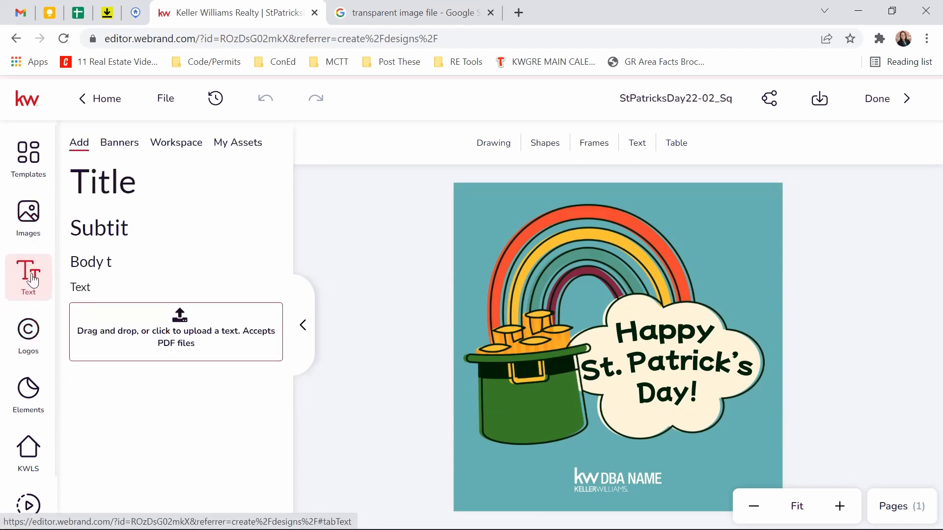
click(241, 149)
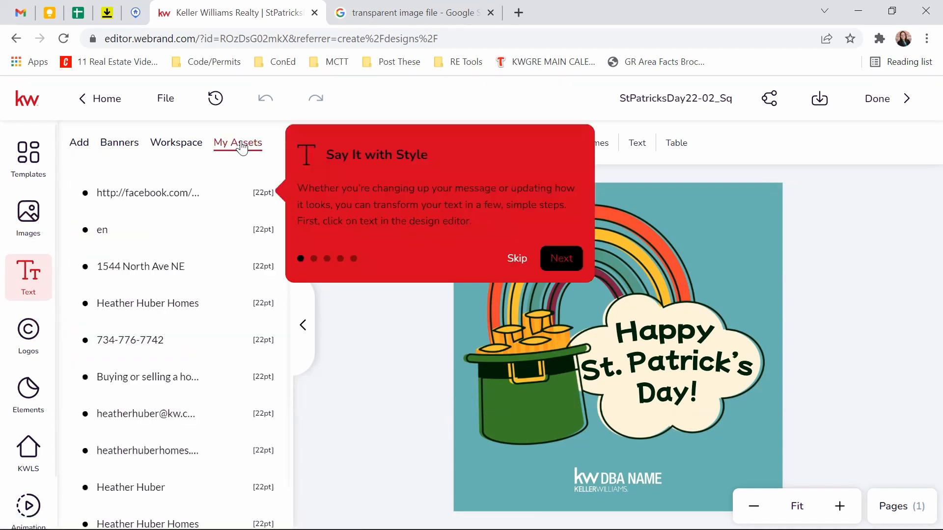
Step: Dismiss the text tour and collapse the side panel so only the design shows
click(515, 261)
scroll(245, 353, down, 1)
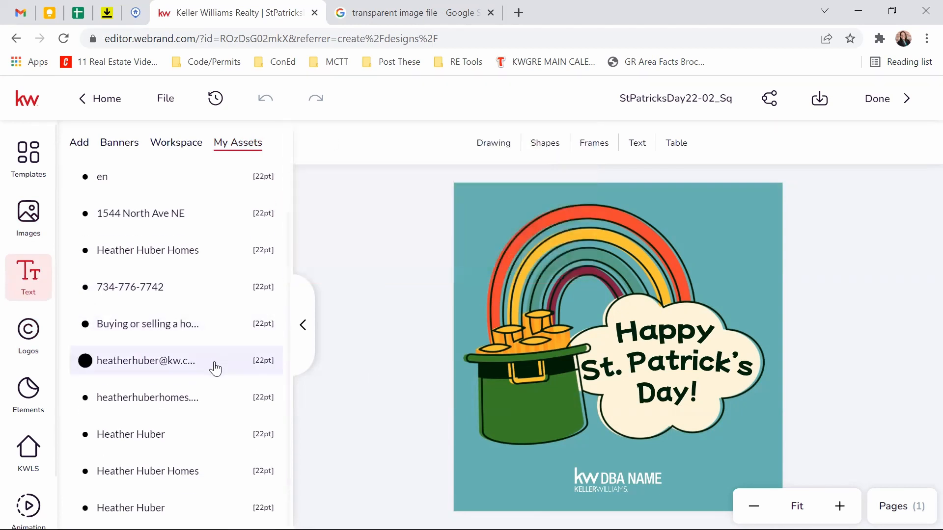
scroll(216, 387, up, 1)
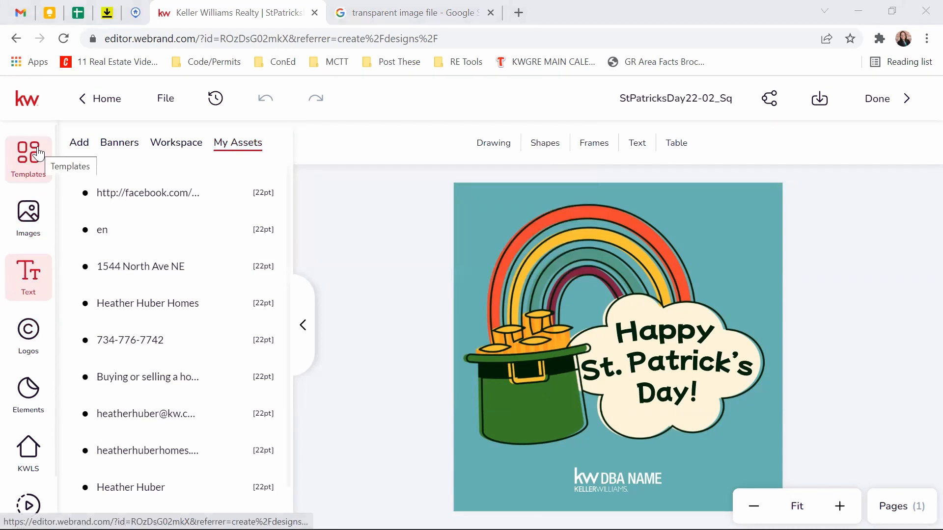
click(305, 327)
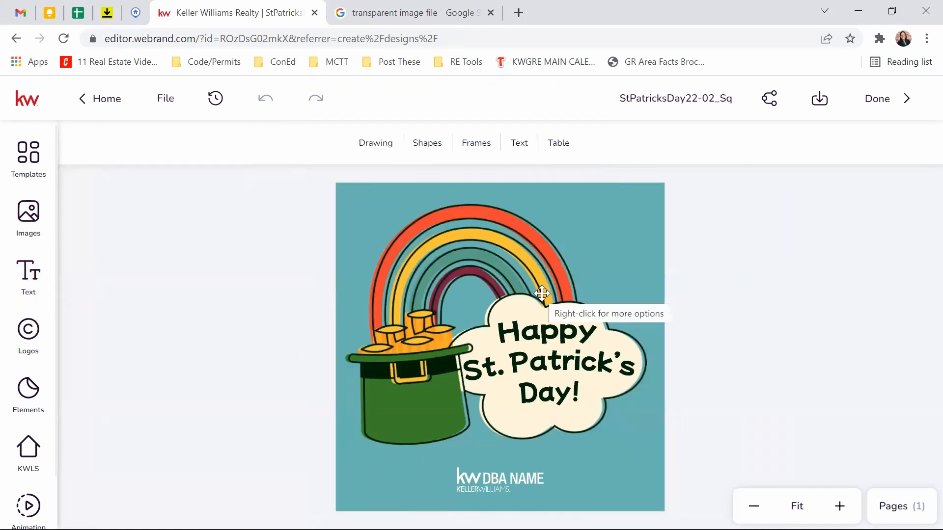
Step: Download page 1 as a JPEG at High image quality, then bring up the Share options
click(825, 102)
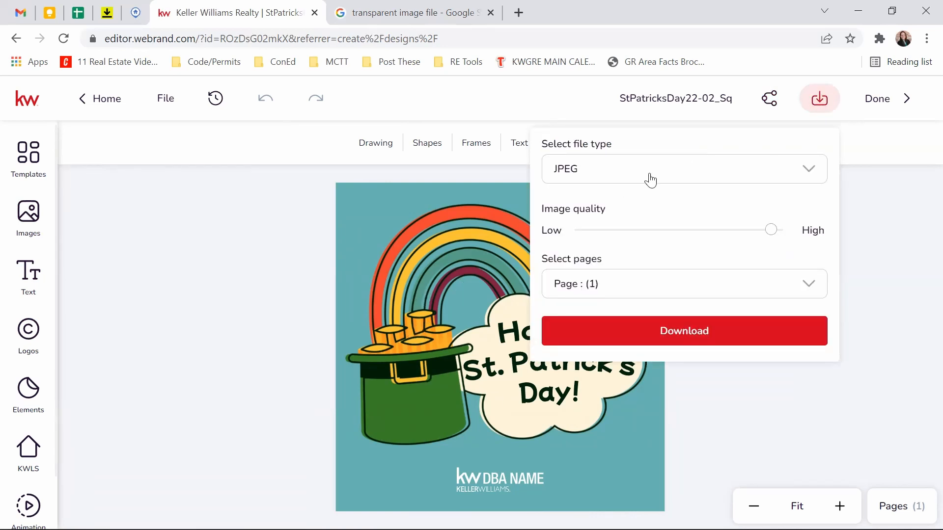
click(772, 175)
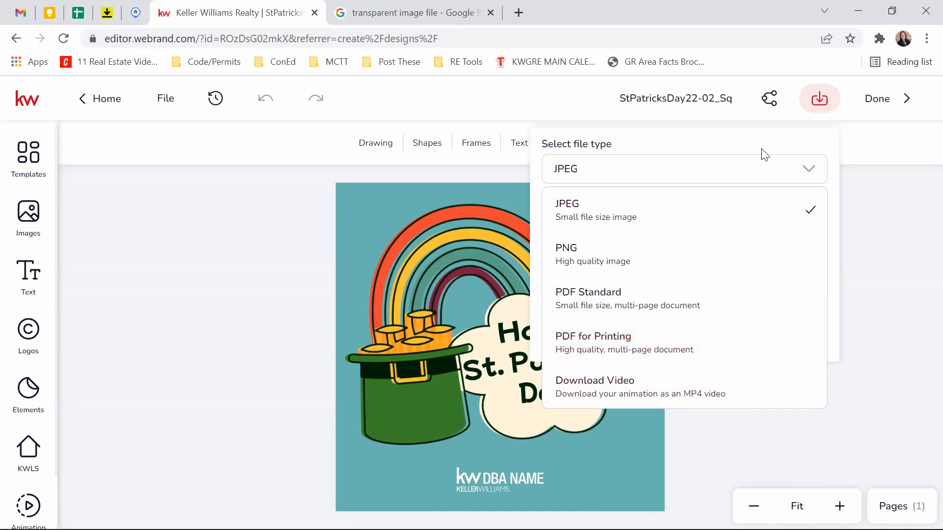
click(804, 171)
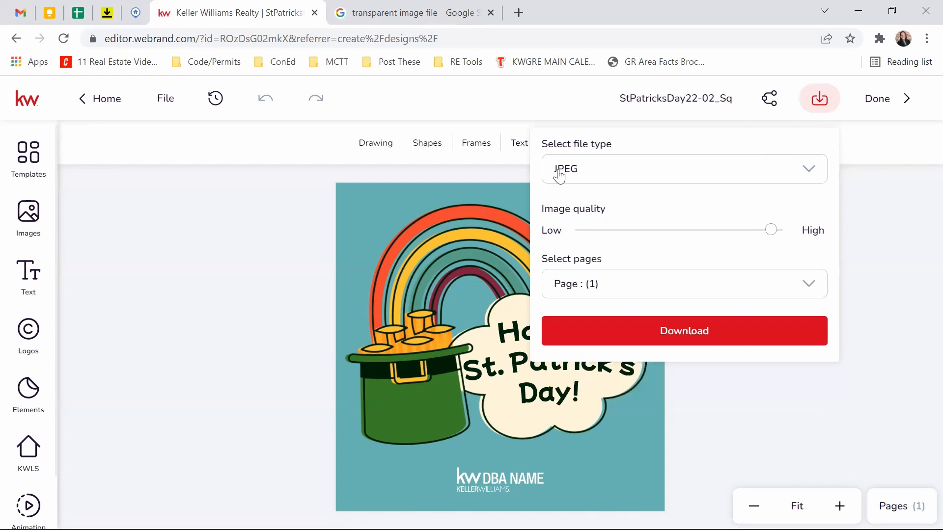
mouse_move(773, 238)
mouse_move(772, 237)
mouse_down()
mouse_move(784, 236)
mouse_move(621, 235)
mouse_move(761, 231)
mouse_up()
drag(560, 219, 809, 238)
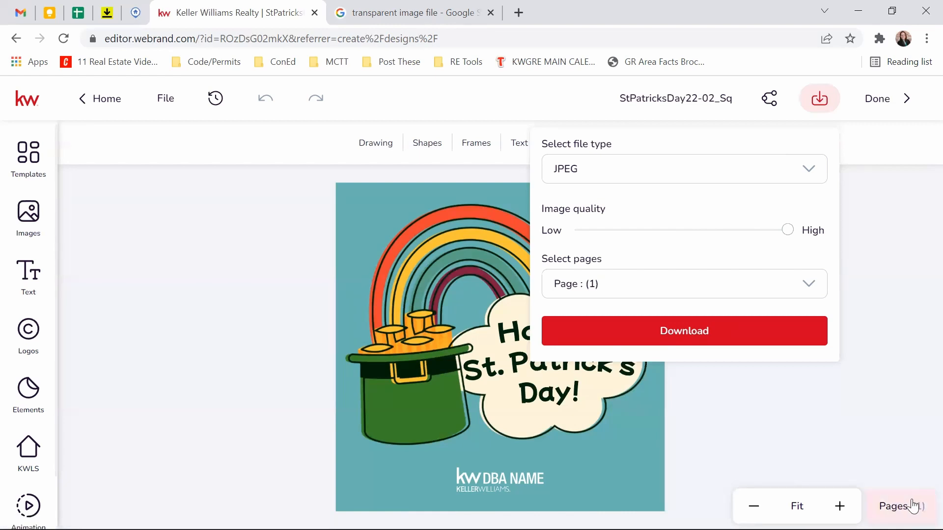
click(811, 292)
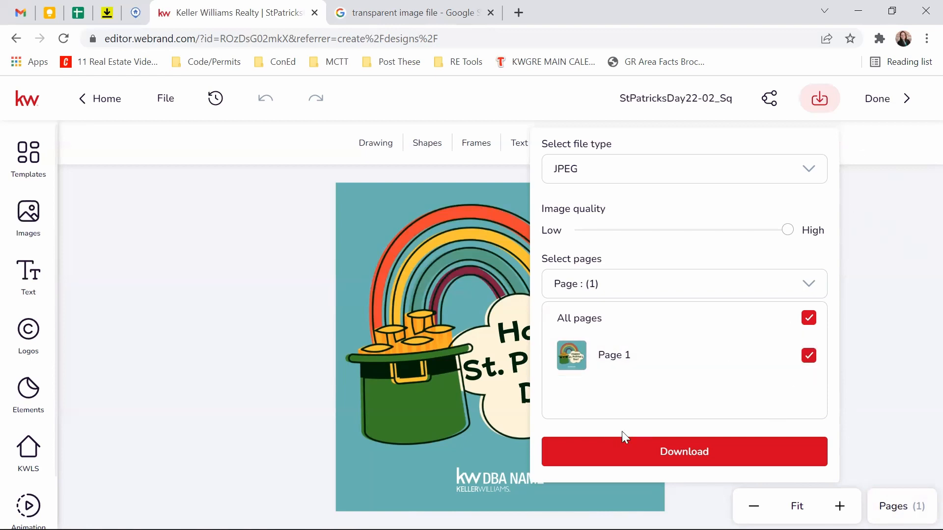
click(784, 467)
click(769, 103)
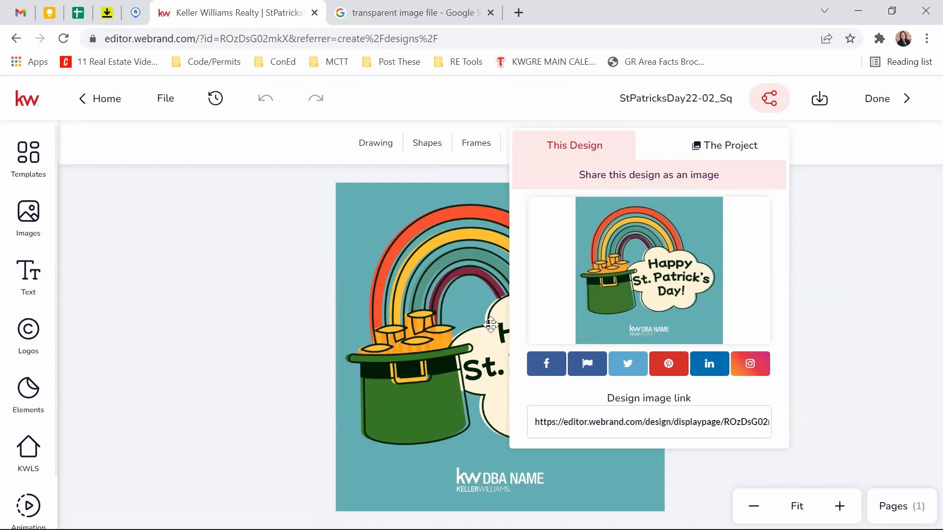
Step: Compare The Project and This Design share tabs, preview Facebook sharing, and copy the design image link
click(734, 146)
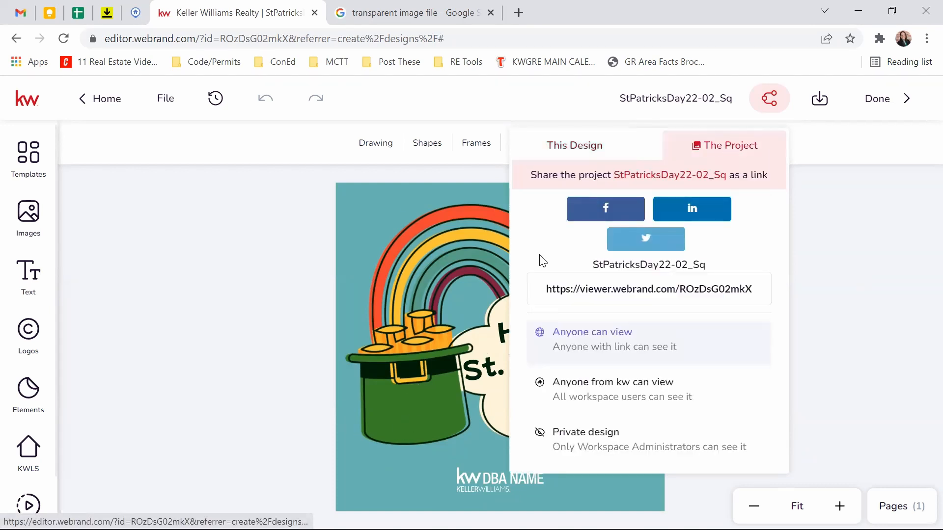
click(581, 150)
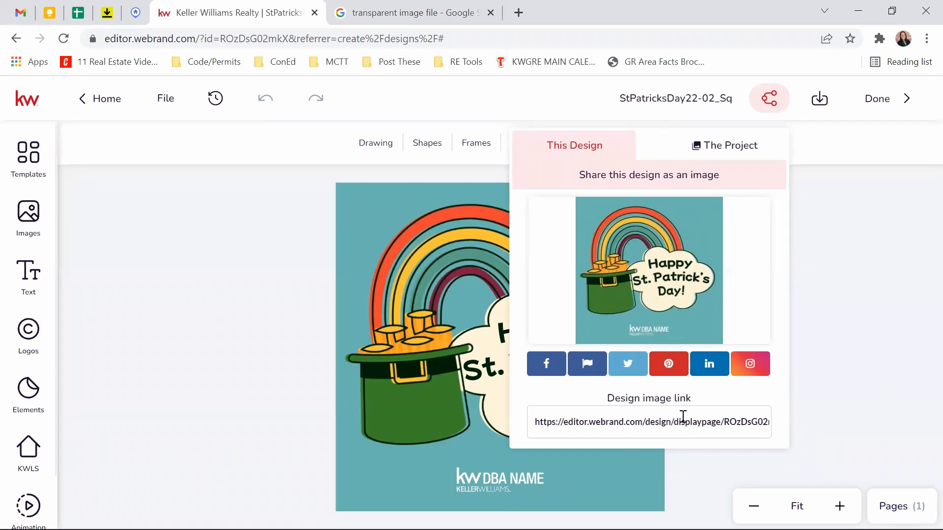
click(537, 366)
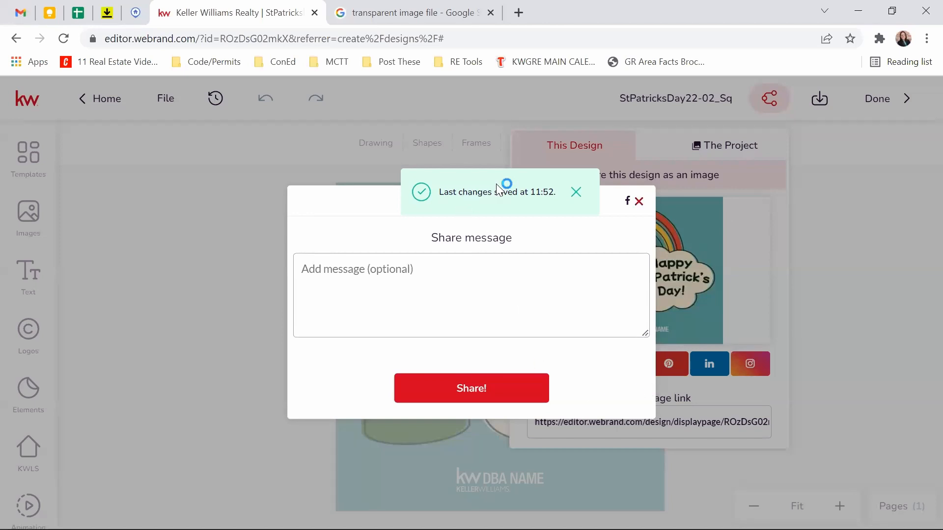
click(574, 192)
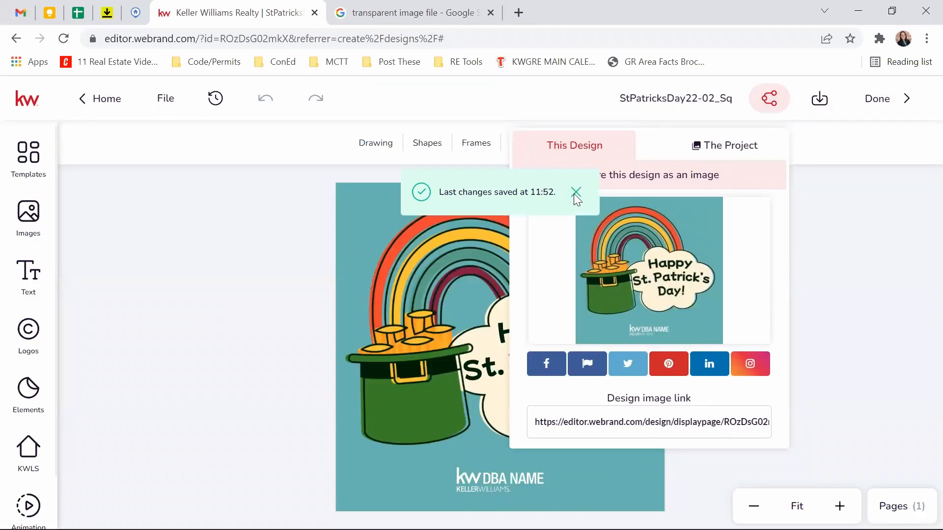
click(551, 363)
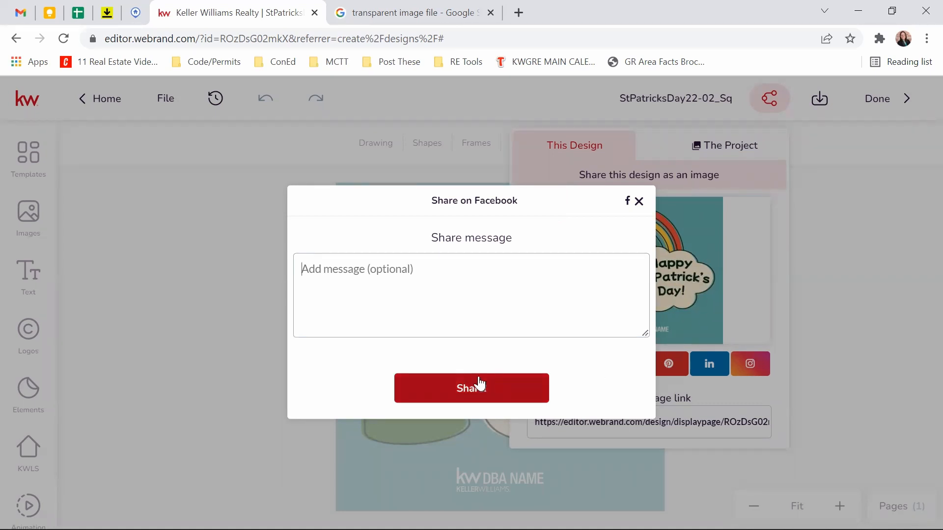
click(639, 201)
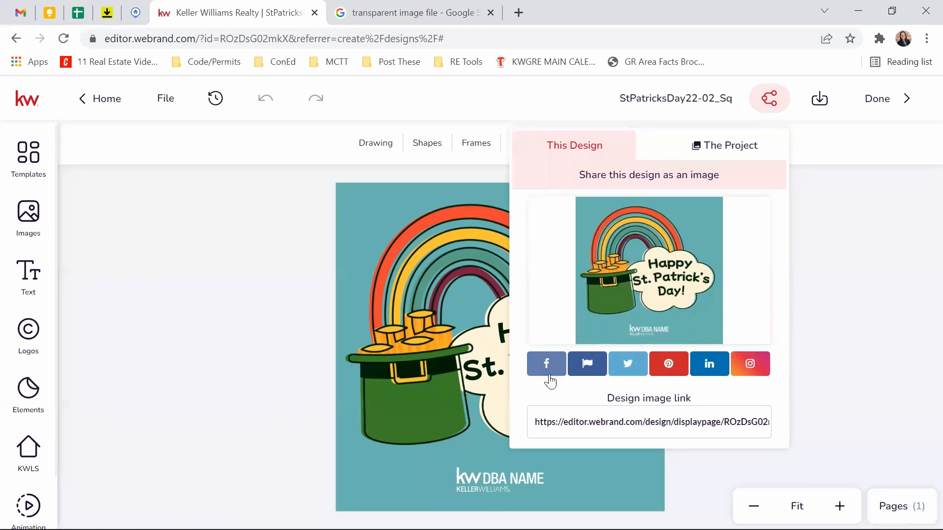
click(634, 422)
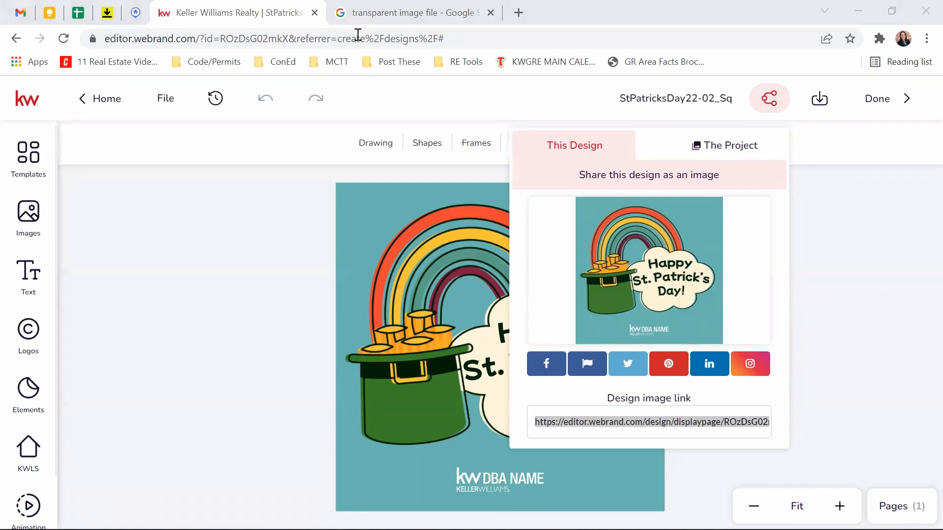
click(347, 14)
Step: Load the pasted image link in the Google tab, zoom the image, then close Share in the editor
click(336, 40)
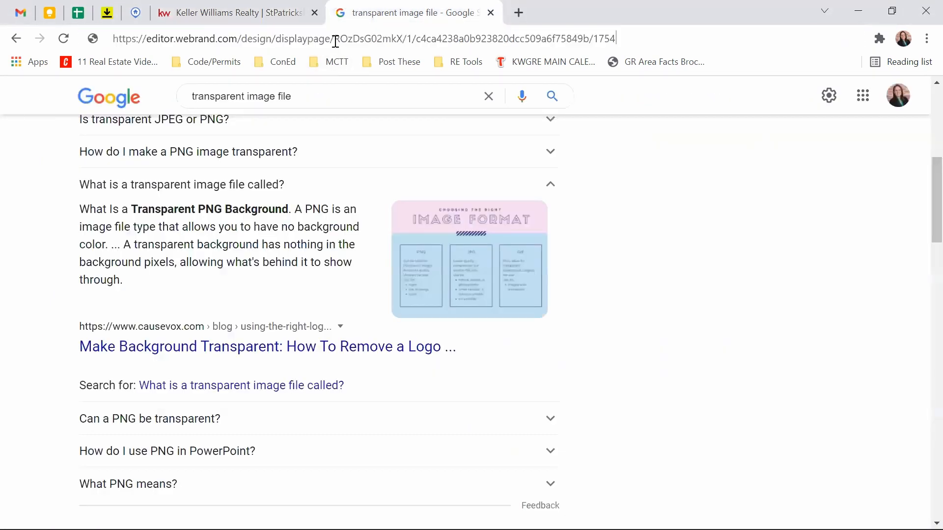
key(Return)
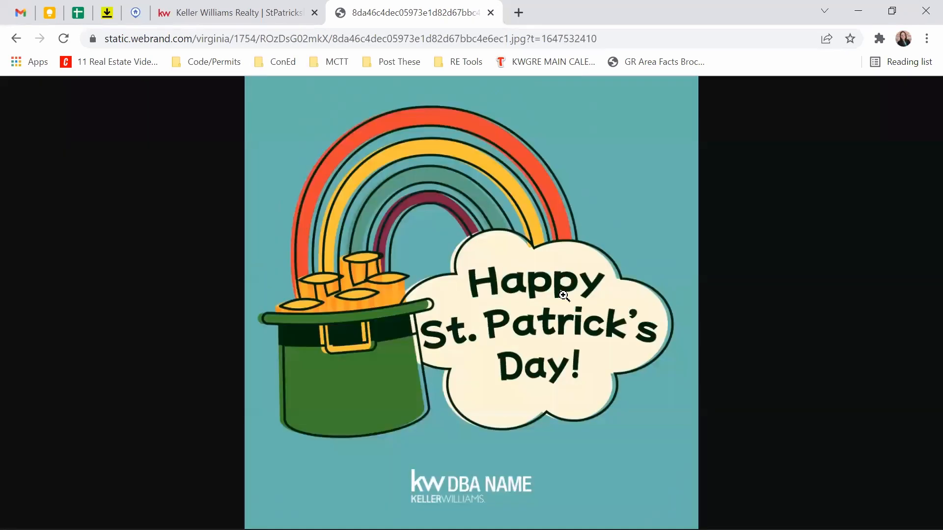
click(563, 294)
click(563, 295)
click(231, 13)
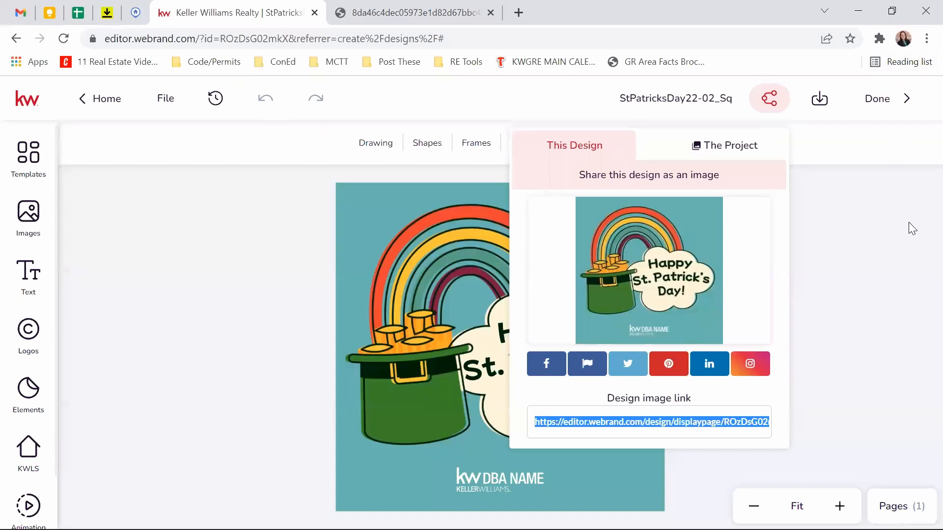
click(770, 109)
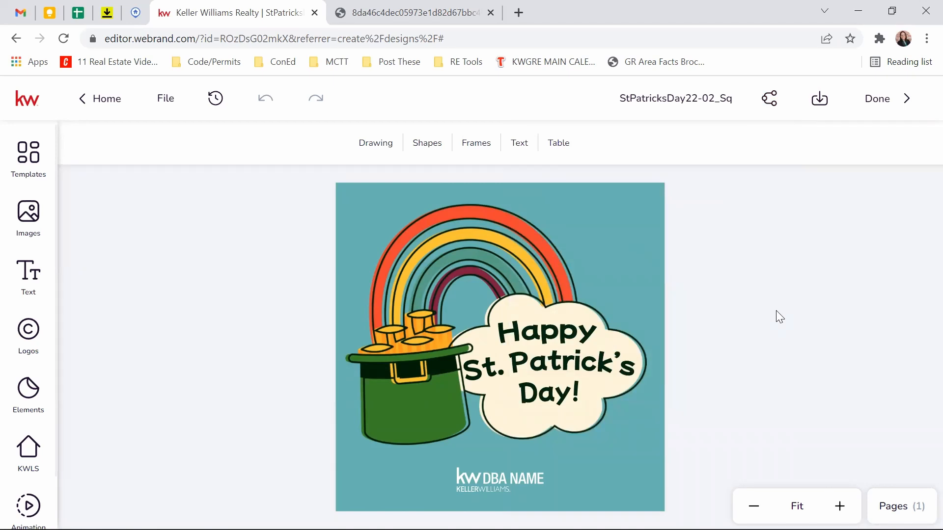
Step: Go Home to My Designs and scroll through the saved designs and back to the top
click(97, 105)
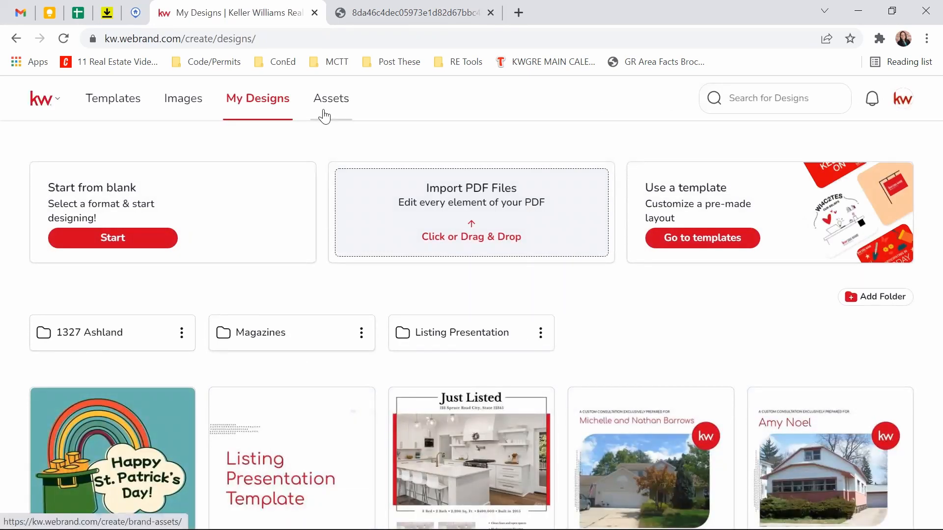
scroll(874, 285, down, 9)
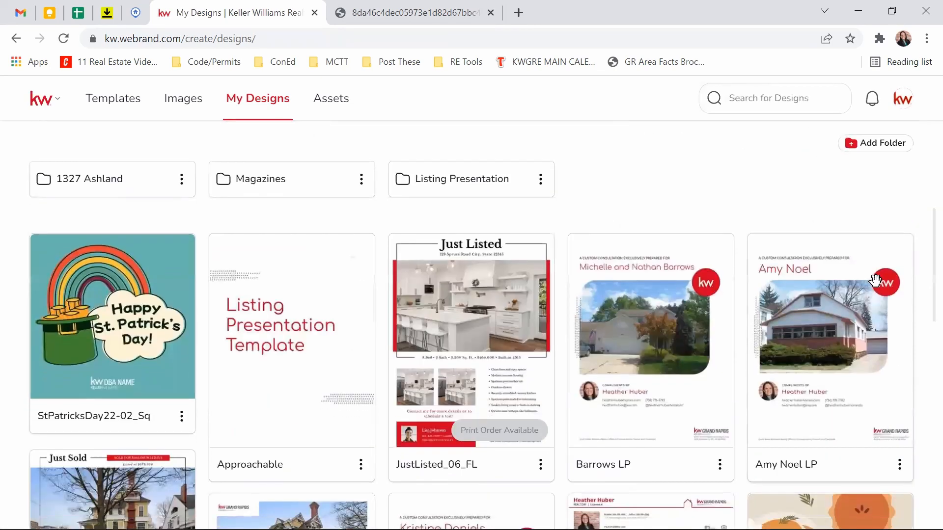
scroll(874, 280, down, 10)
scroll(543, 351, up, 17)
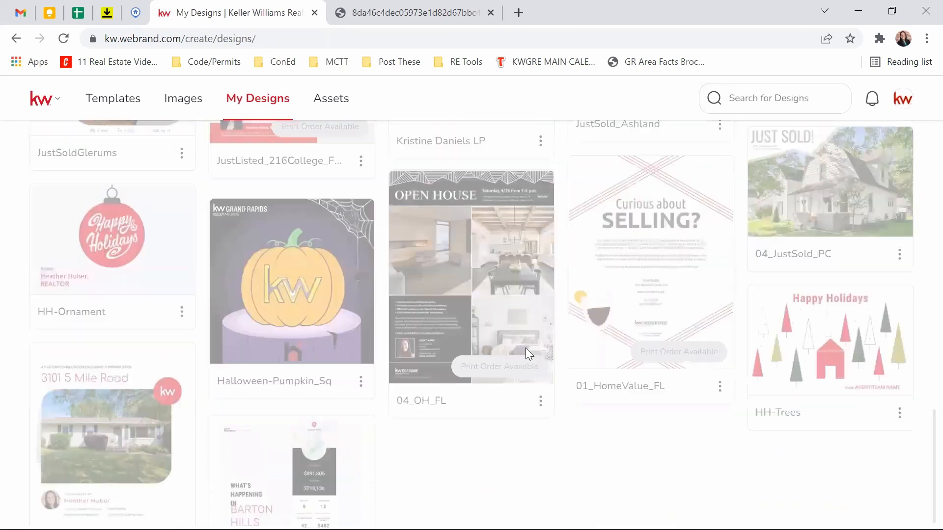
scroll(530, 361, up, 1)
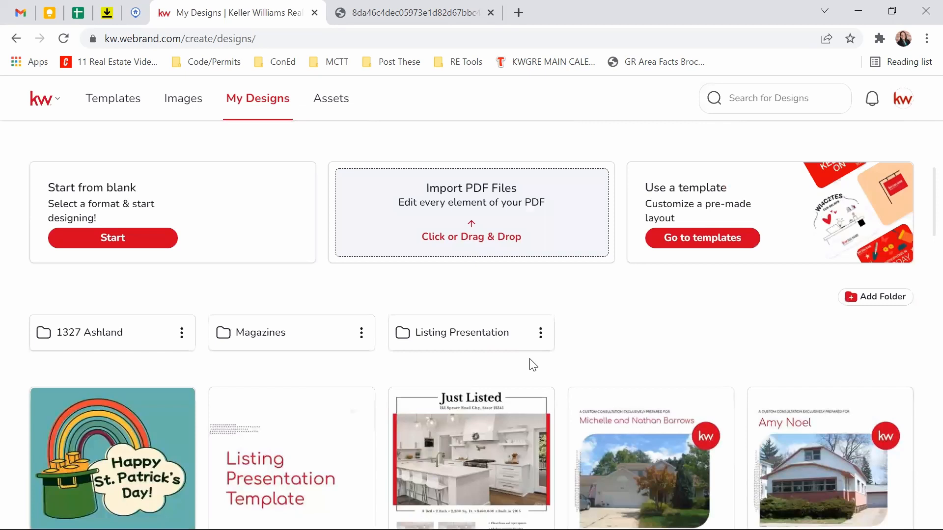